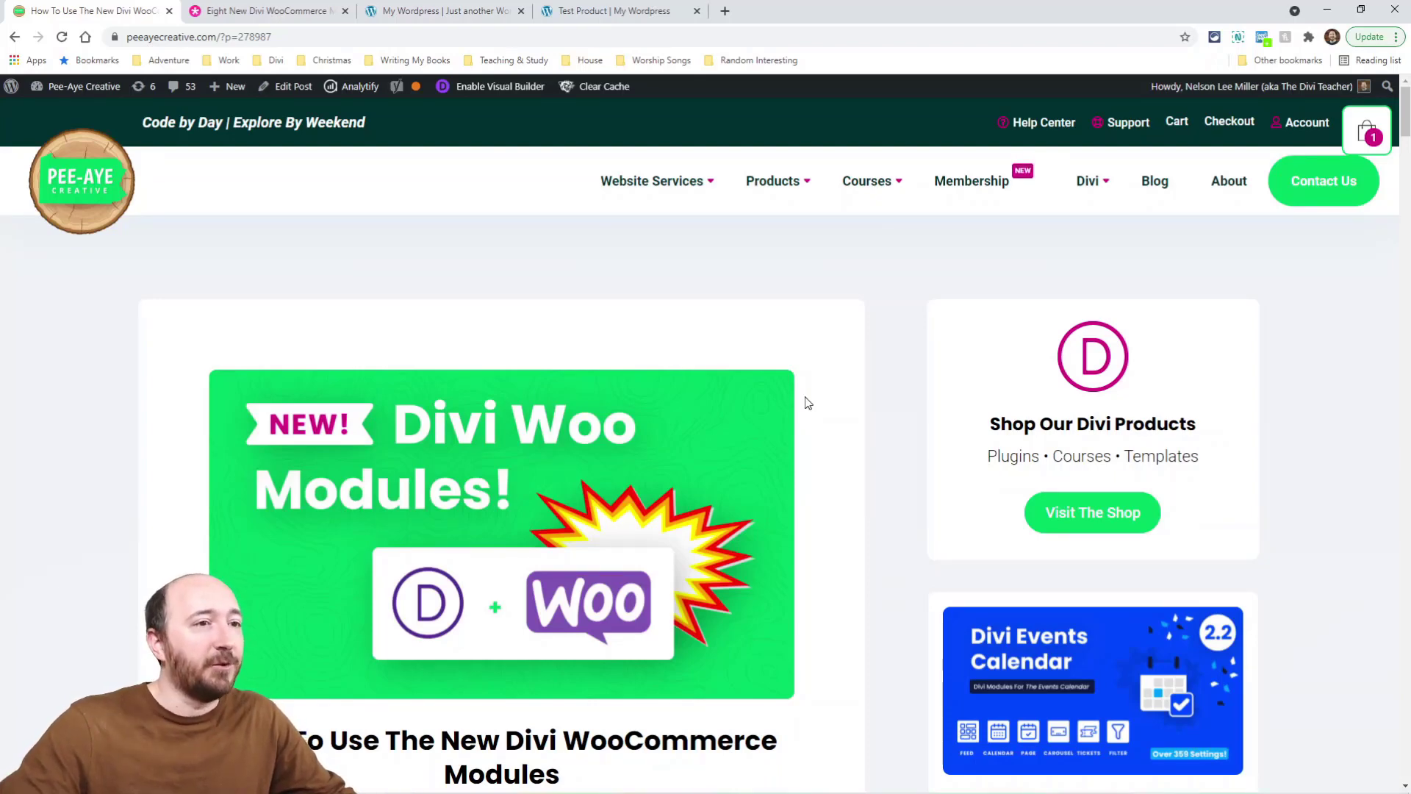
Read the Divi WooCommerce modules article down to the section on the new Insert Modules UI in Divi 4.14
scroll(661, 389, down, 8)
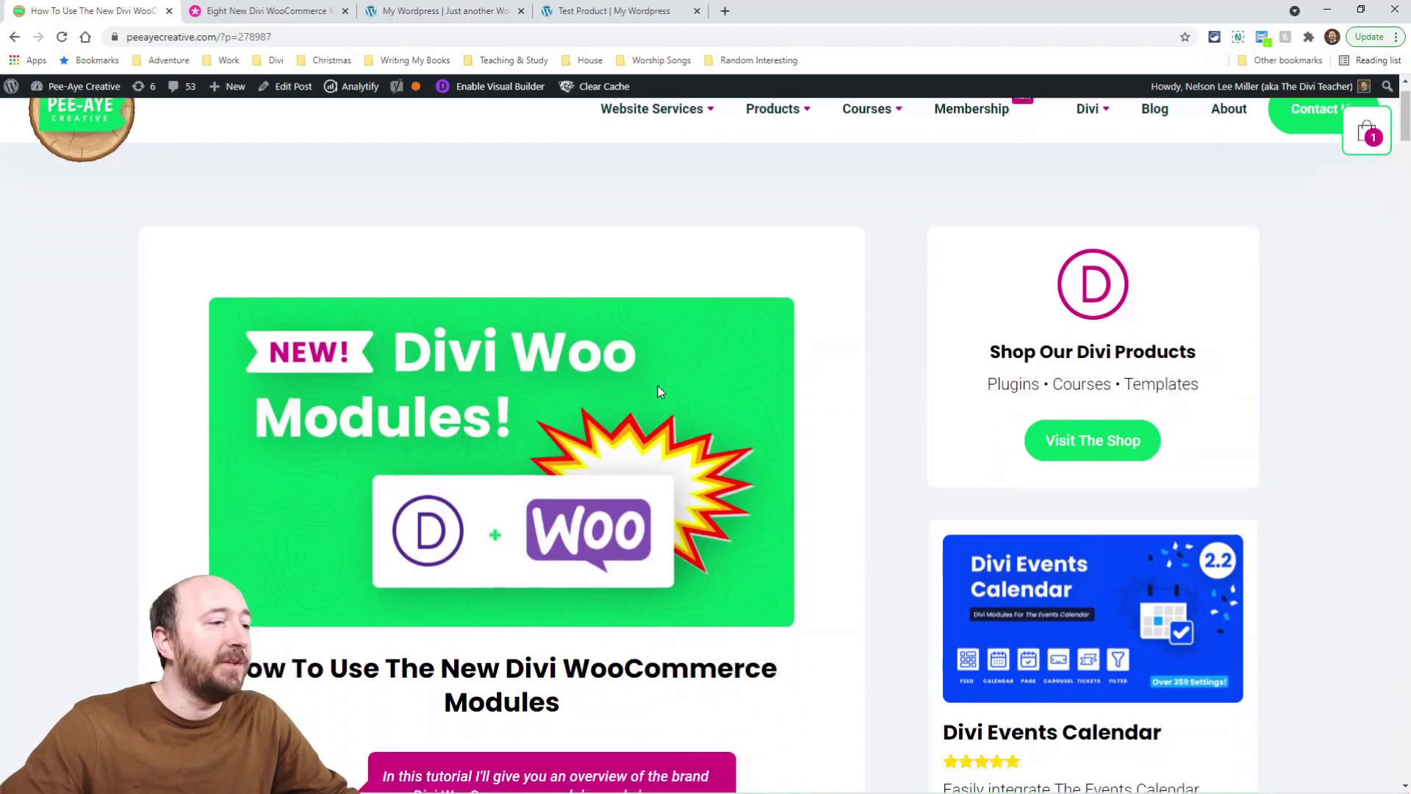
scroll(800, 434, down, 9)
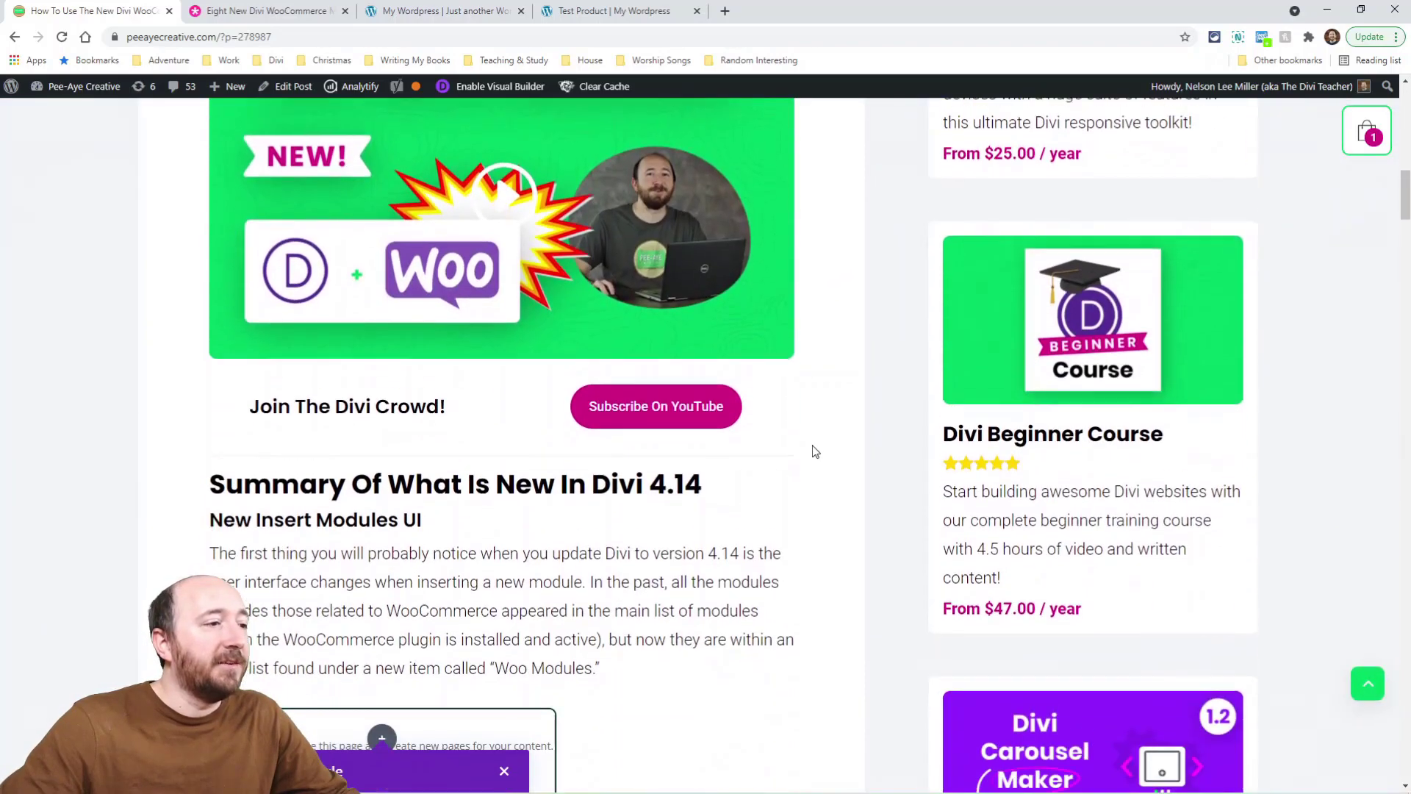
scroll(815, 454, down, 2)
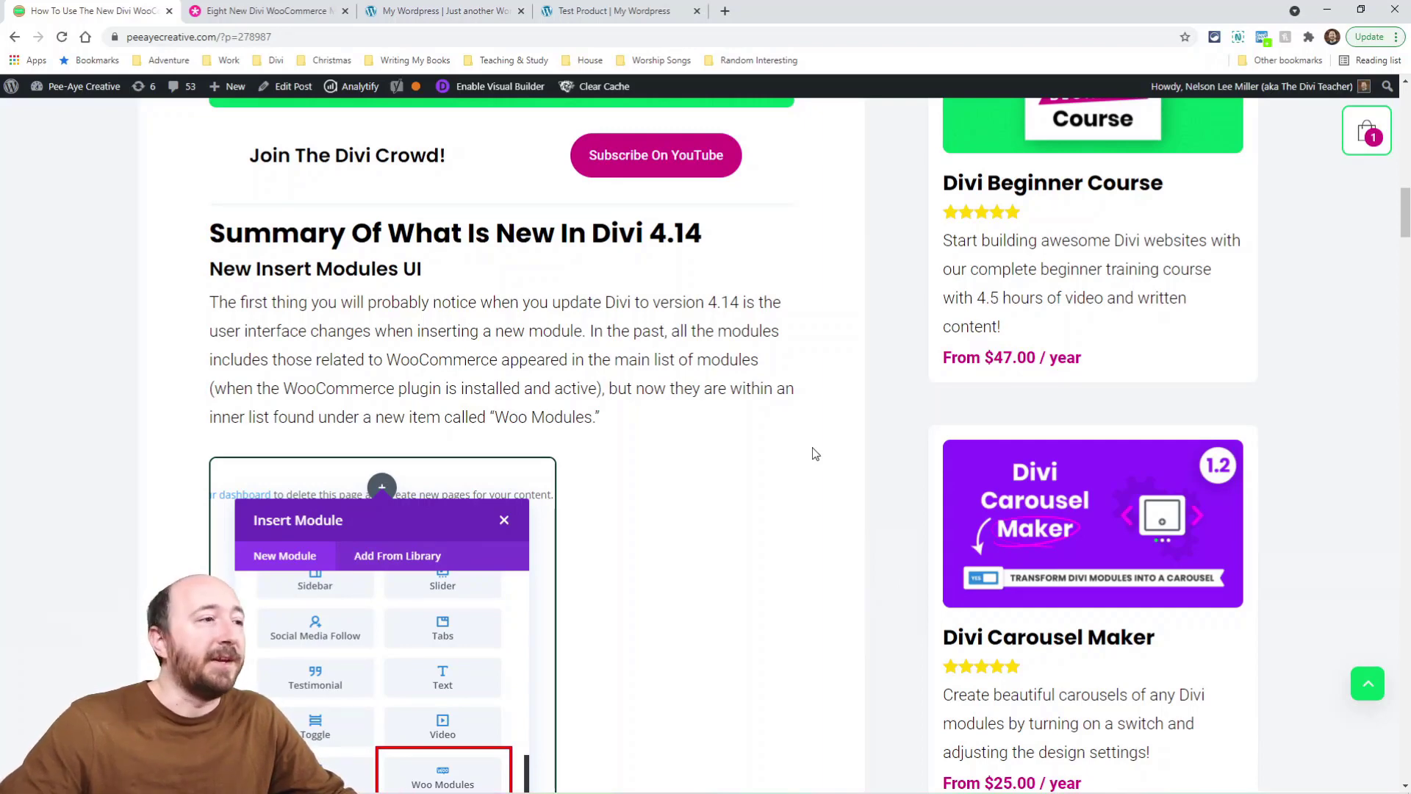
scroll(756, 430, down, 1)
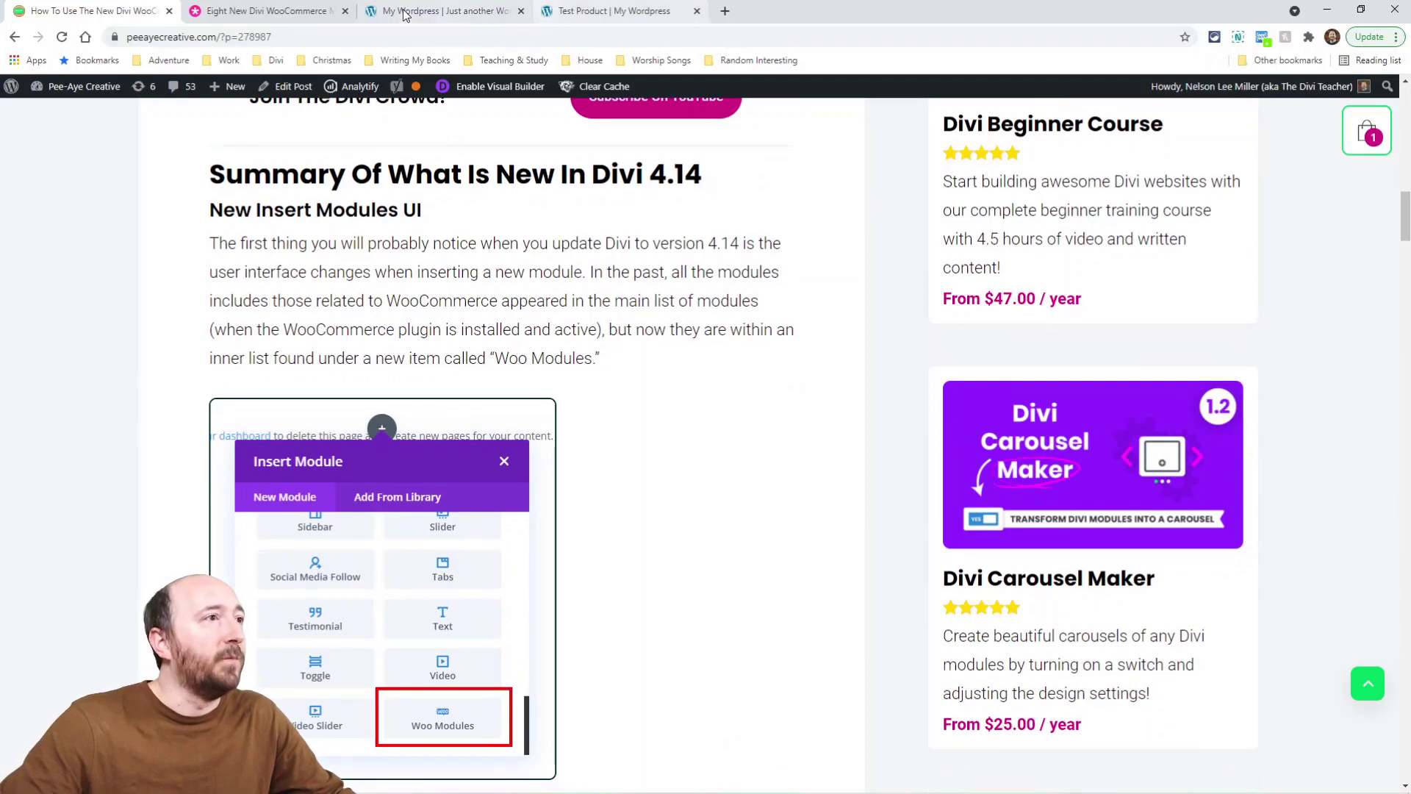
Switch to the My WordPress builder page and look through the Insert Module list, including the individual Woo modules among the general ones
click(432, 12)
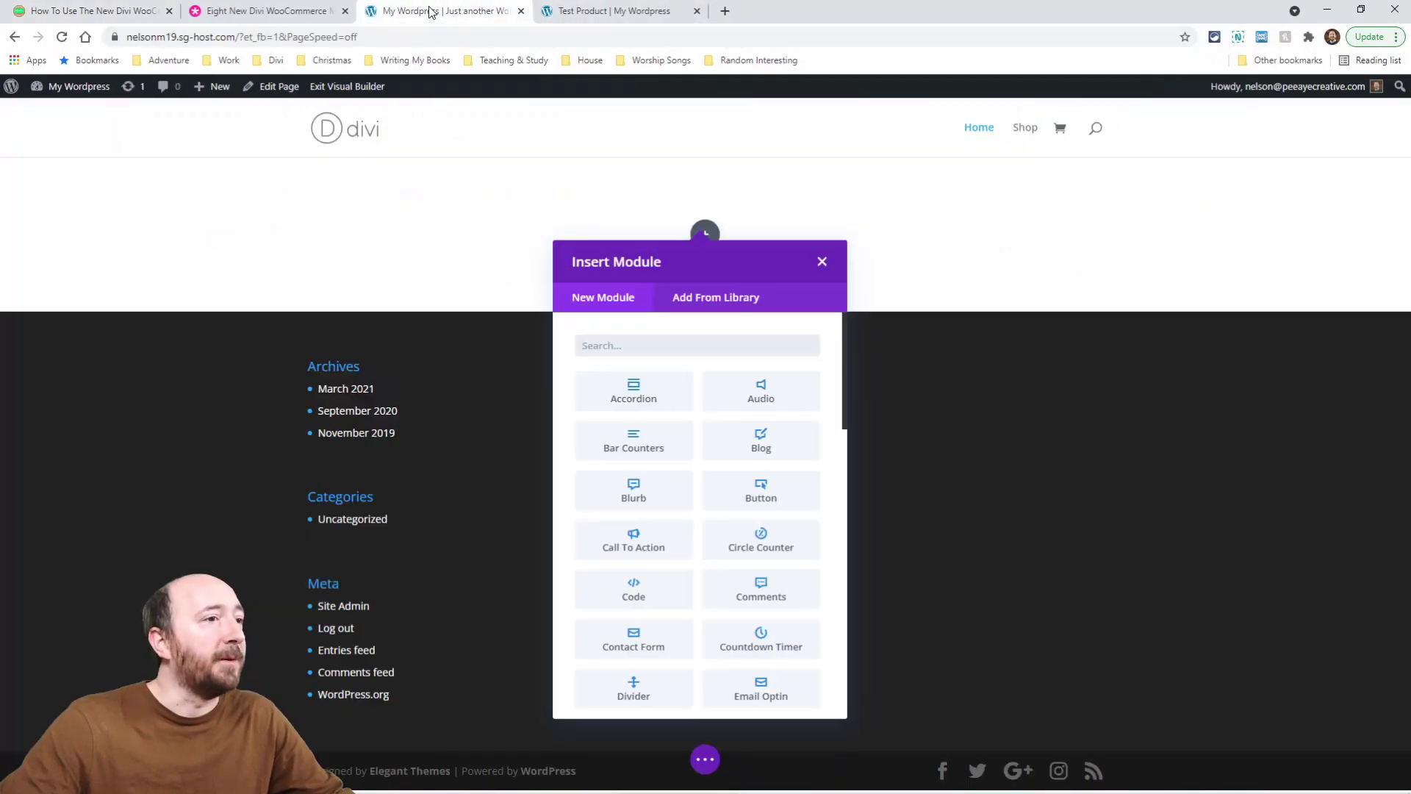
scroll(720, 507, down, 5)
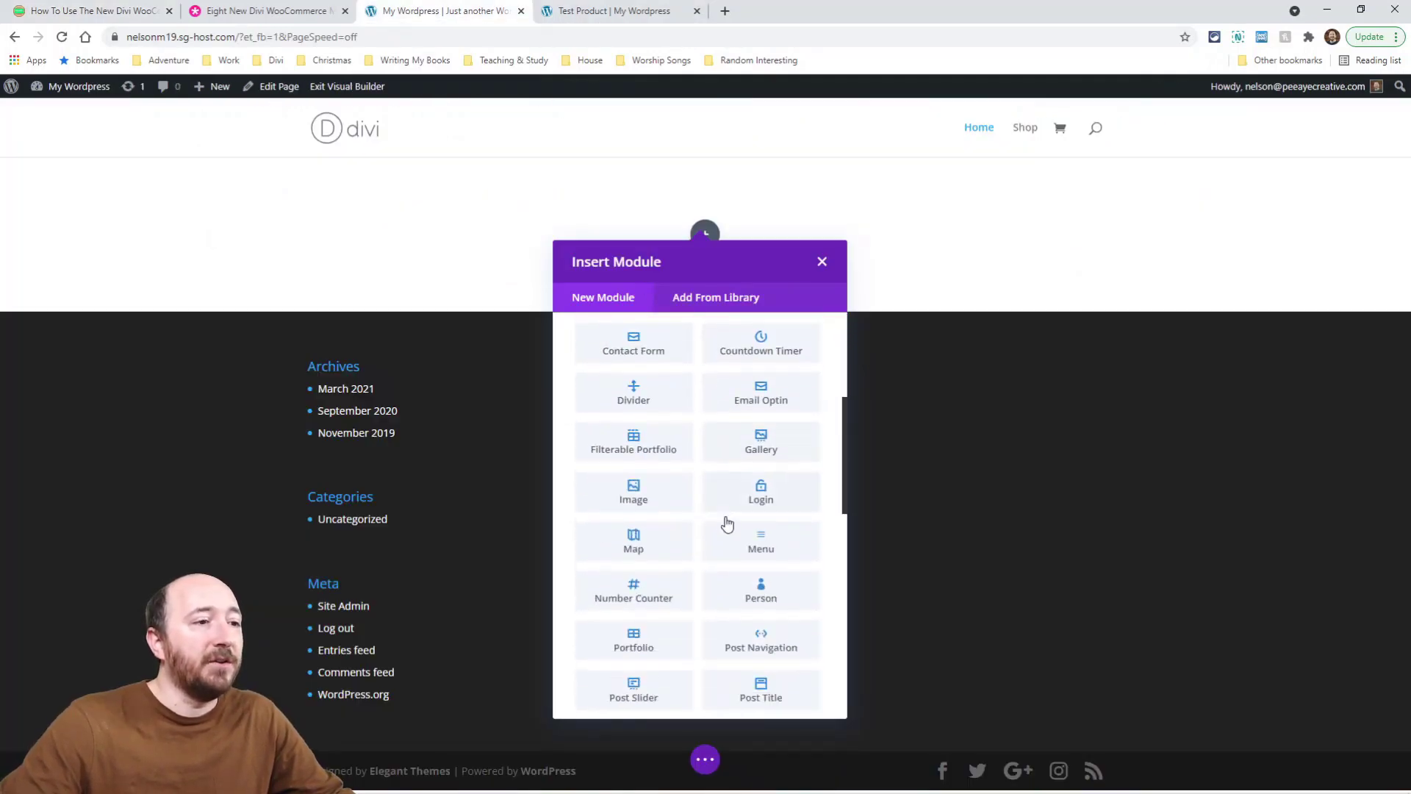
scroll(725, 514, down, 5)
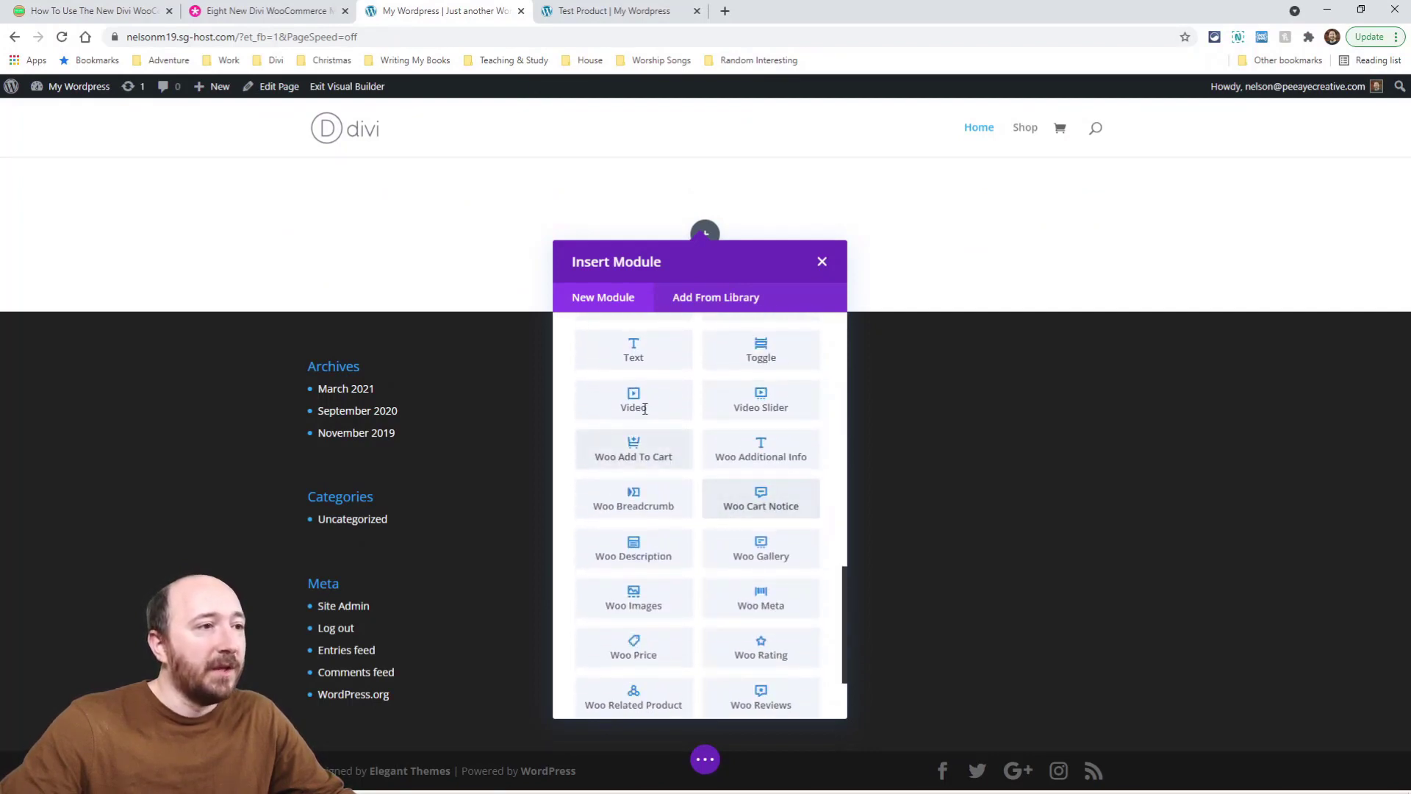
scroll(739, 471, up, 3)
scroll(743, 441, up, 5)
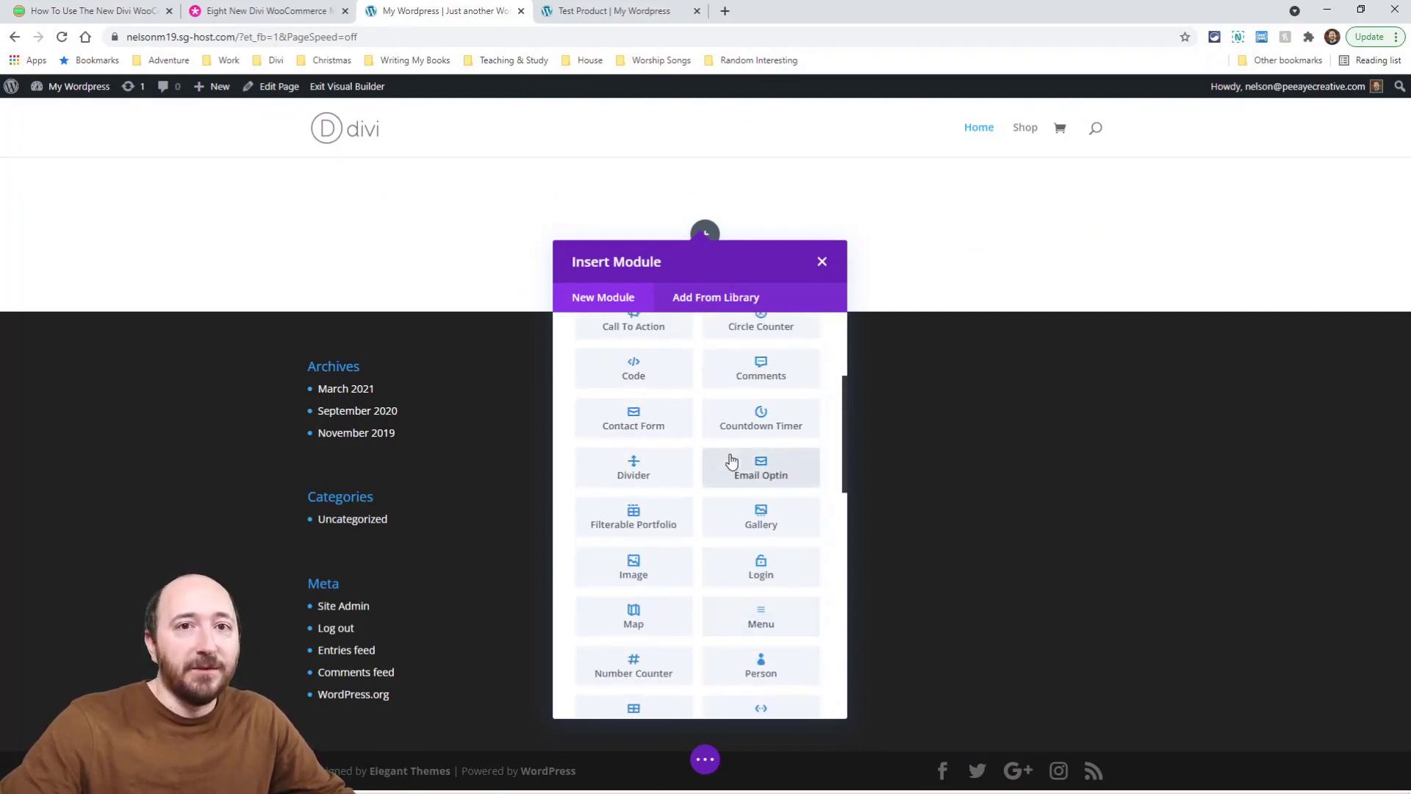
scroll(730, 466, down, 3)
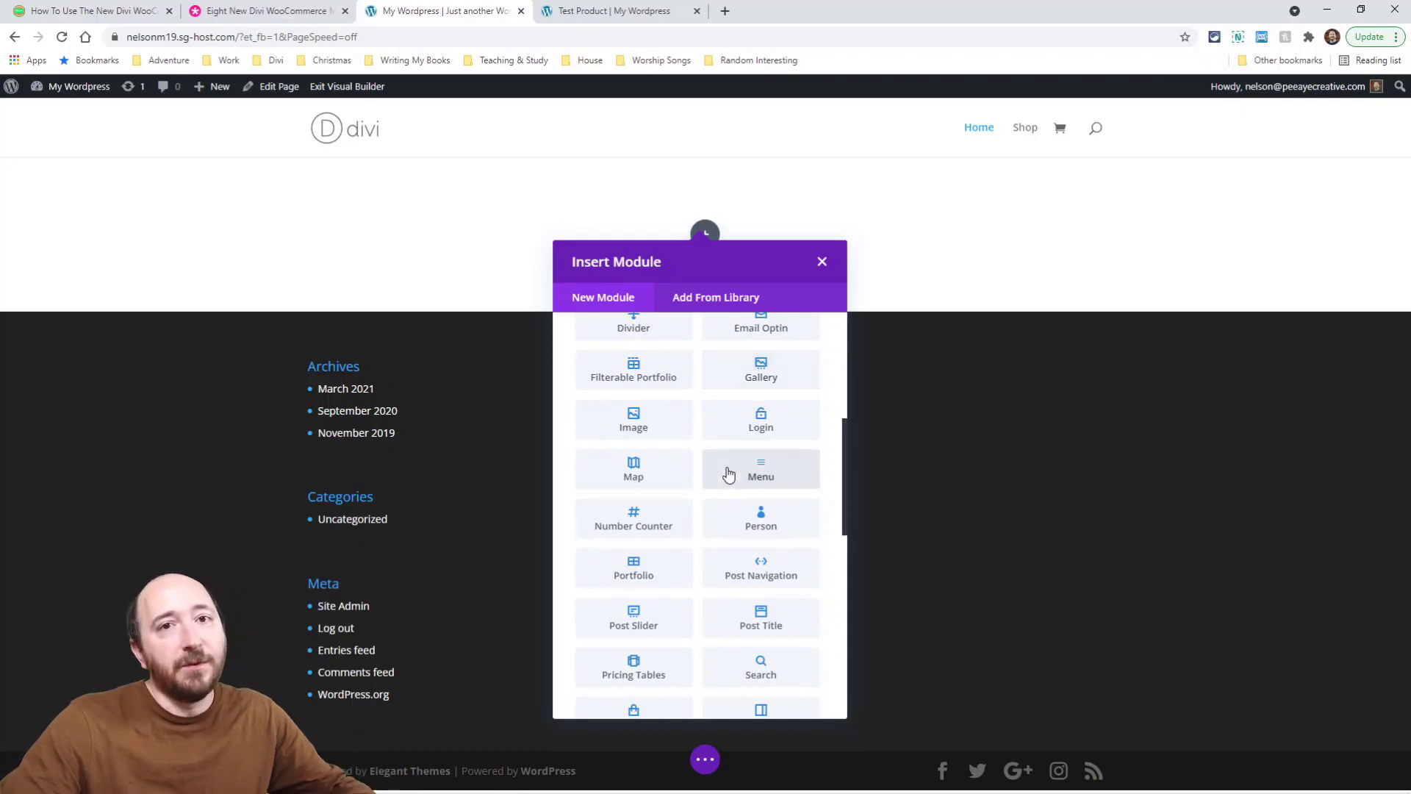
scroll(720, 500, down, 5)
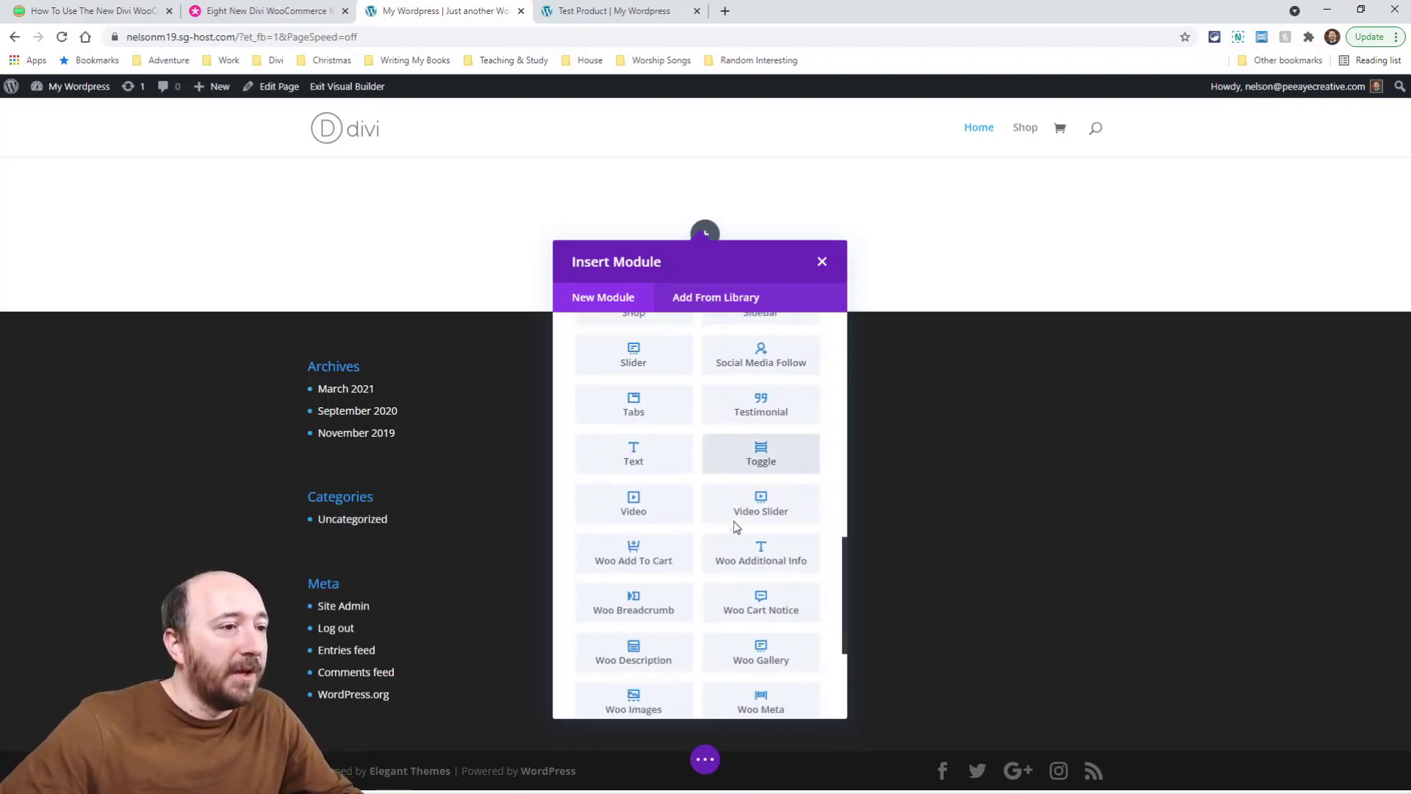
scroll(735, 531, down, 3)
scroll(706, 470, down, 2)
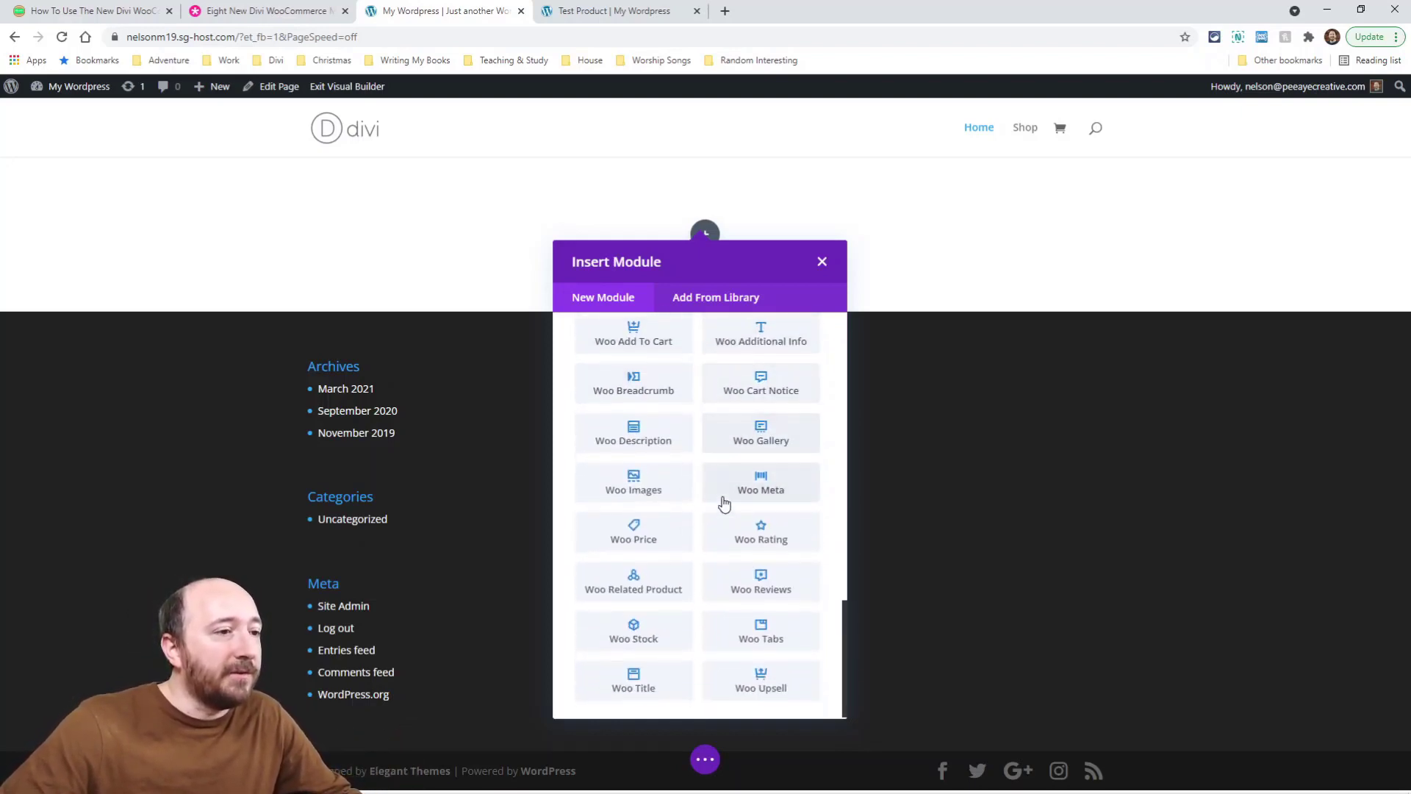
scroll(747, 620, up, 15)
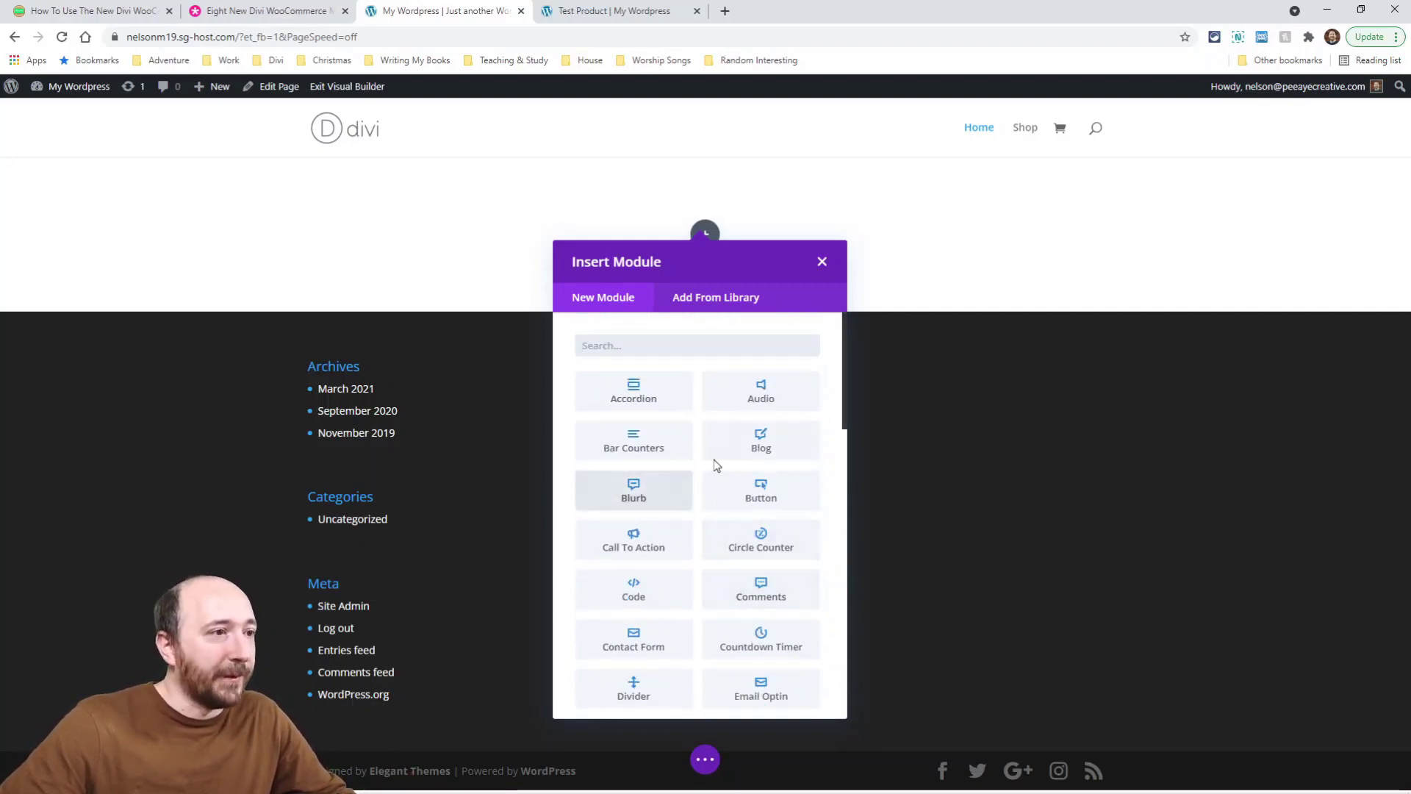
scroll(763, 499, down, 12)
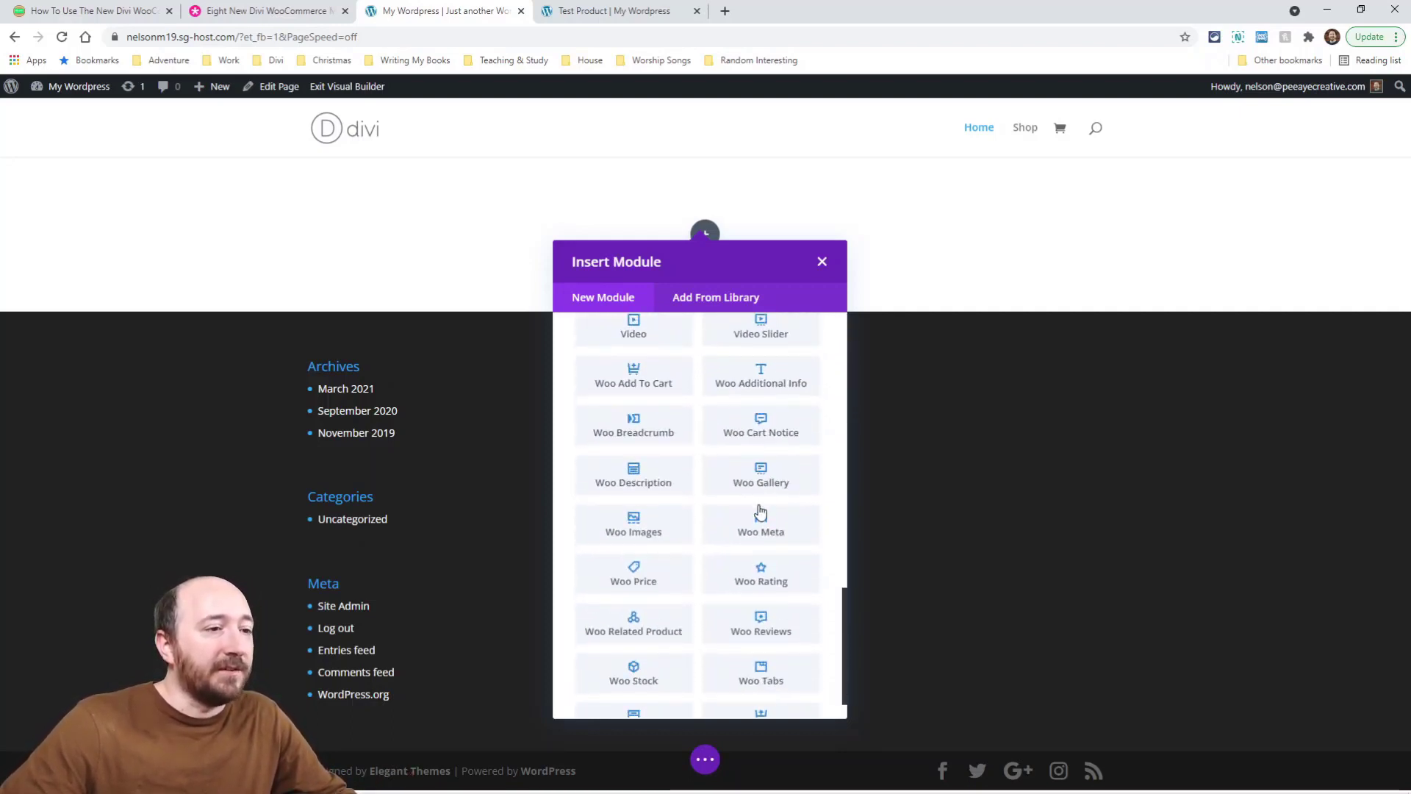
scroll(761, 509, down, 1)
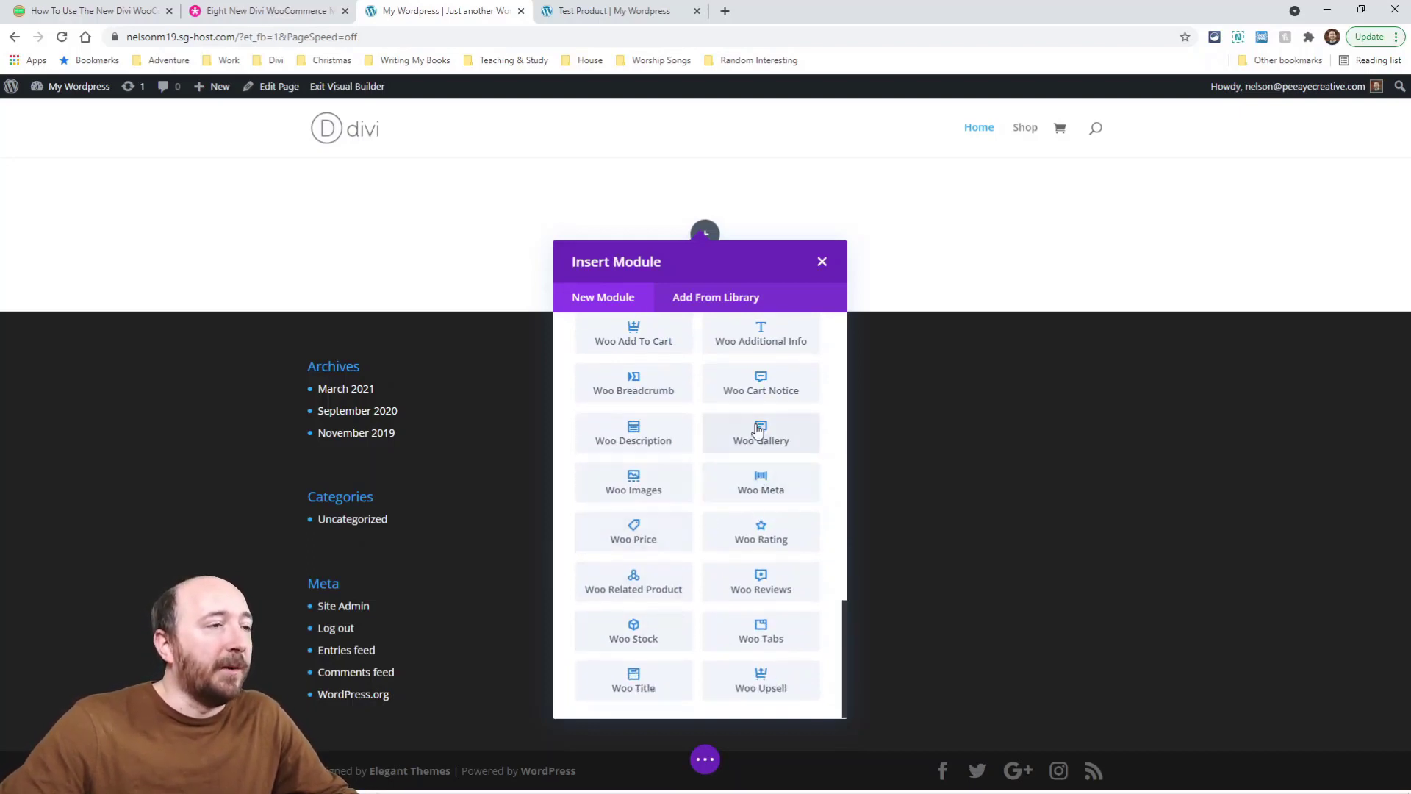
scroll(726, 377, up, 1)
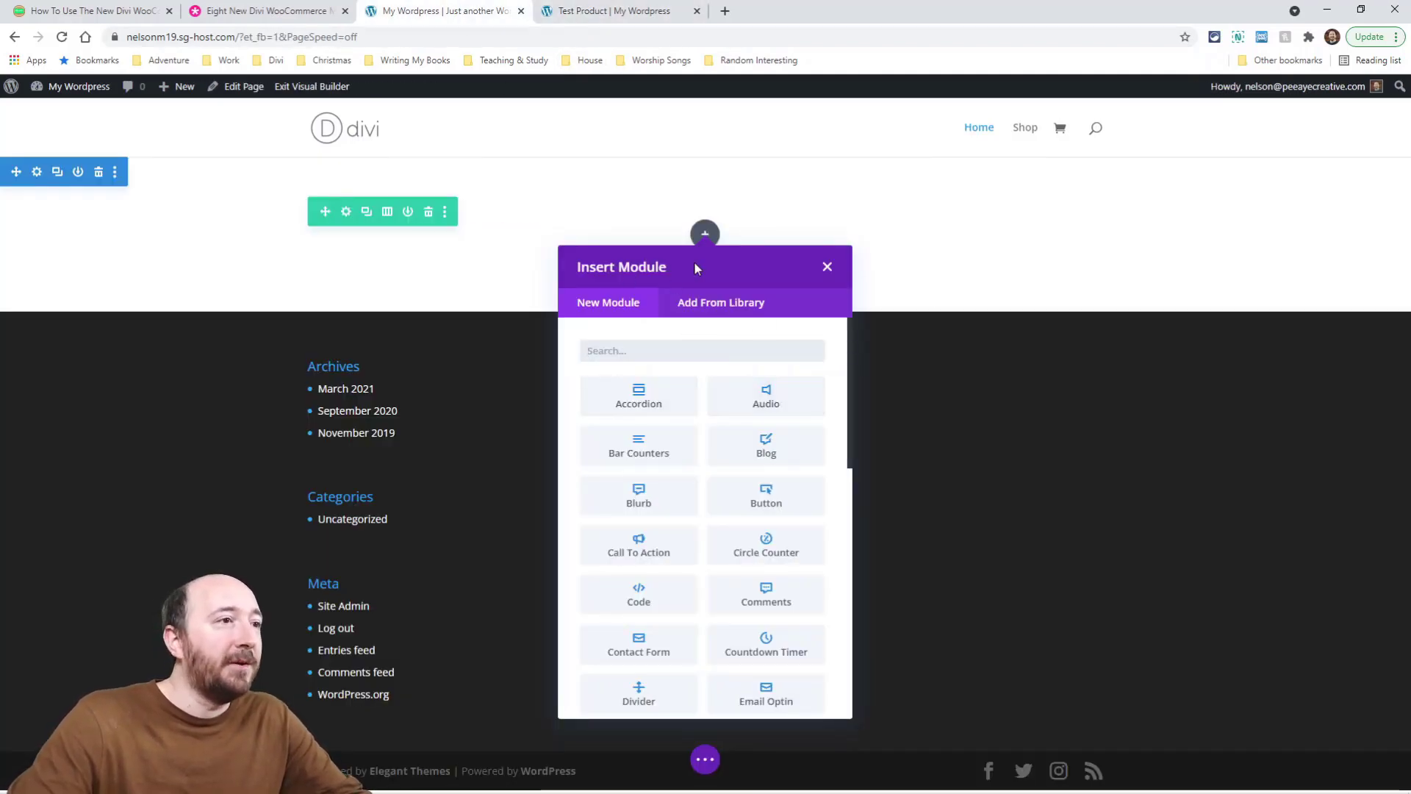
Open the Woo Modules group in the updated Insert Module list, review all its modules, and return to the main list
scroll(732, 439, down, 10)
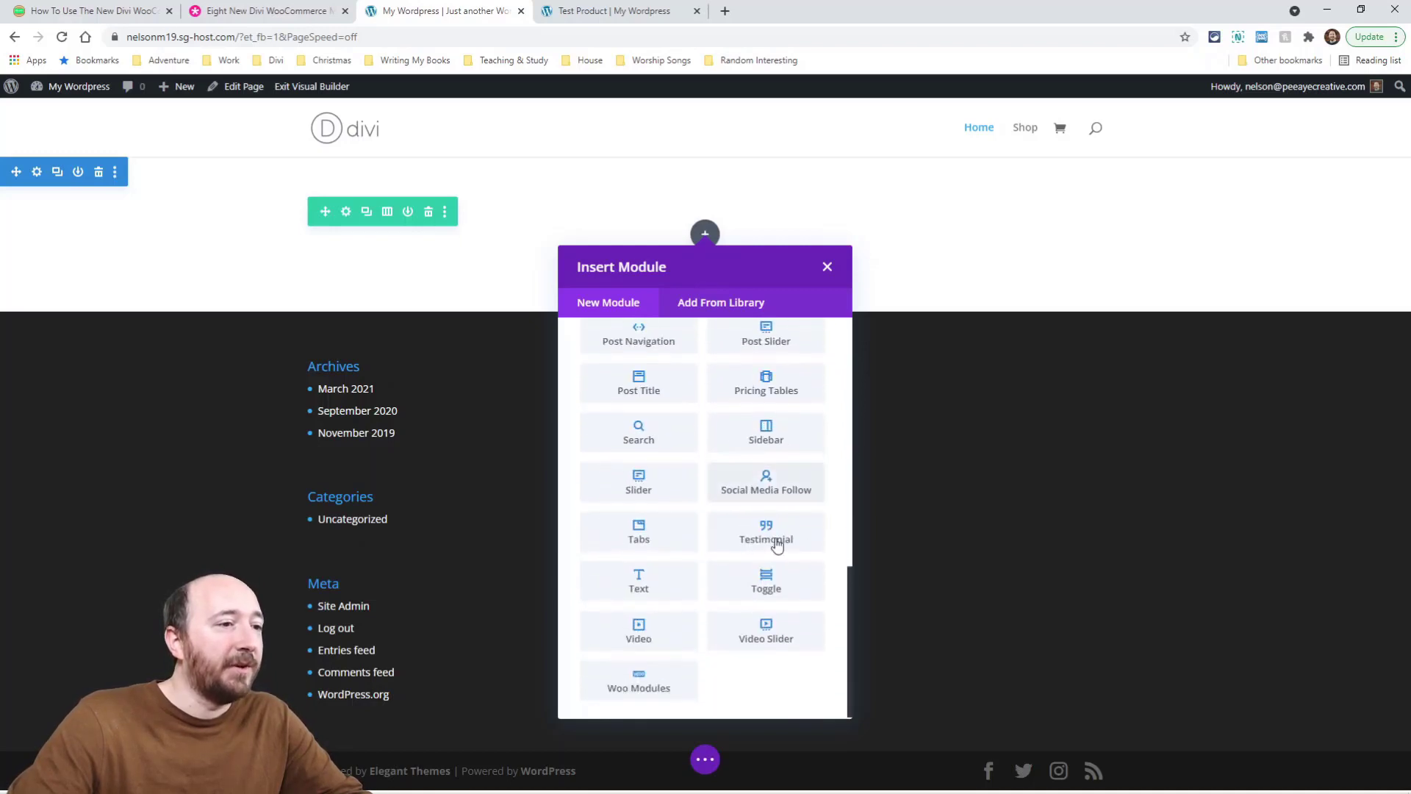
click(657, 684)
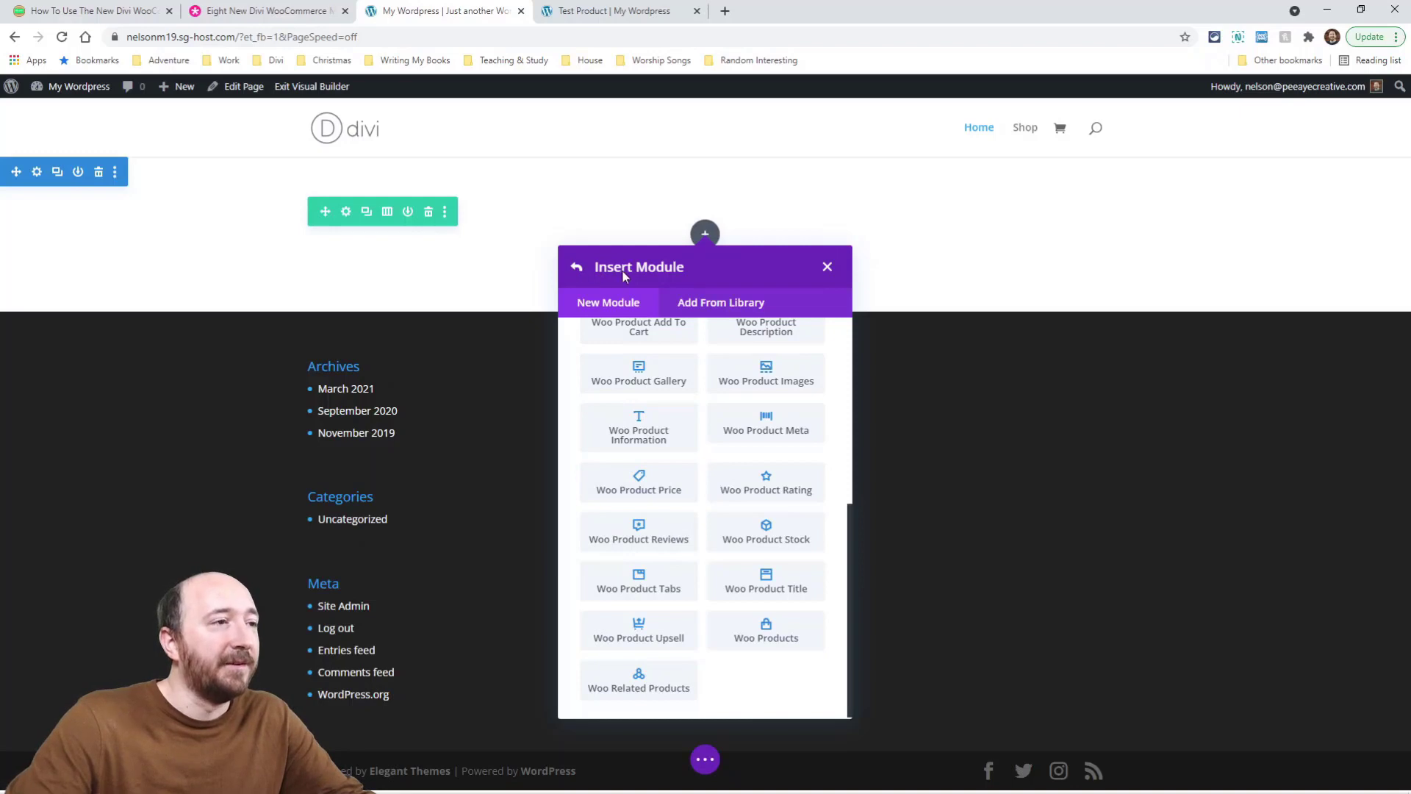
scroll(719, 449, up, 5)
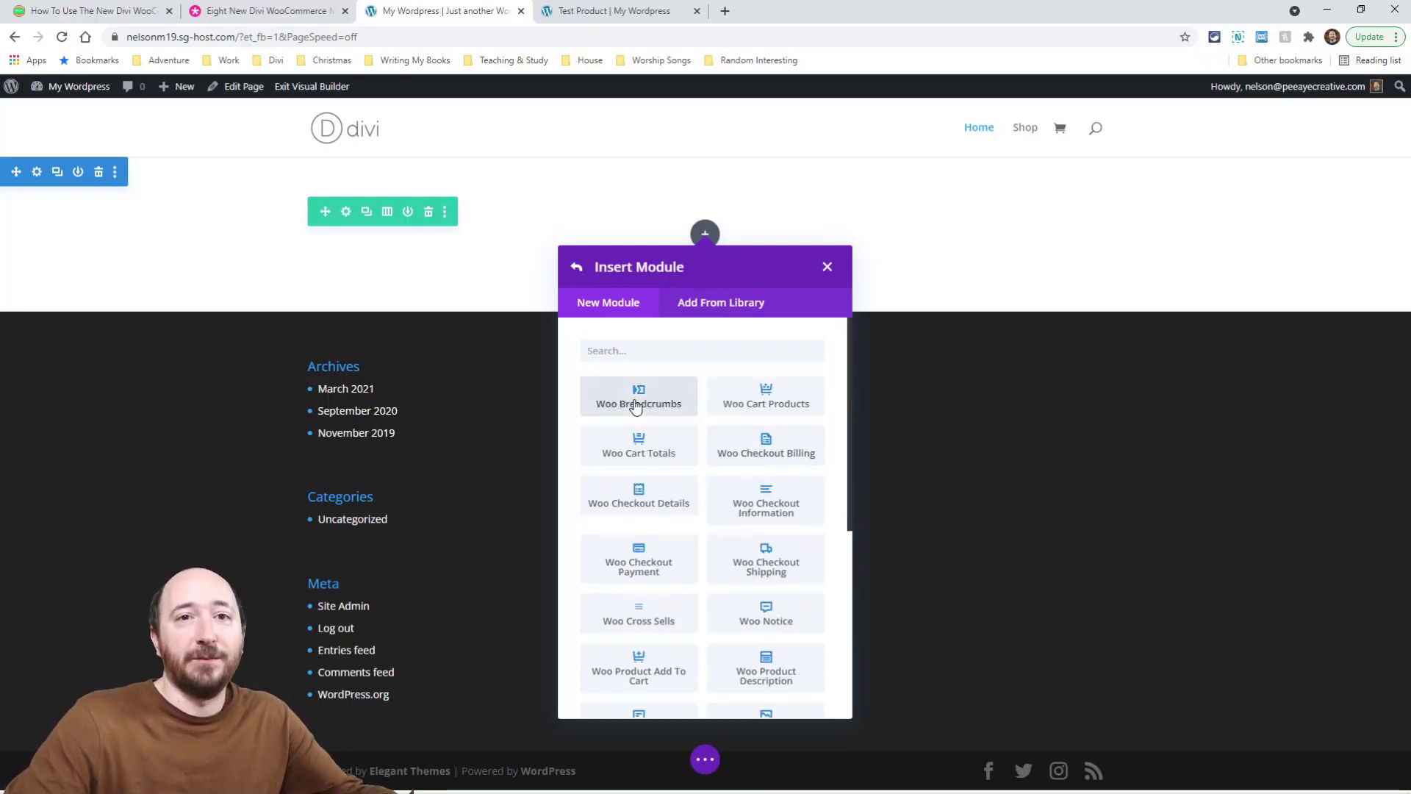
scroll(750, 441, down, 8)
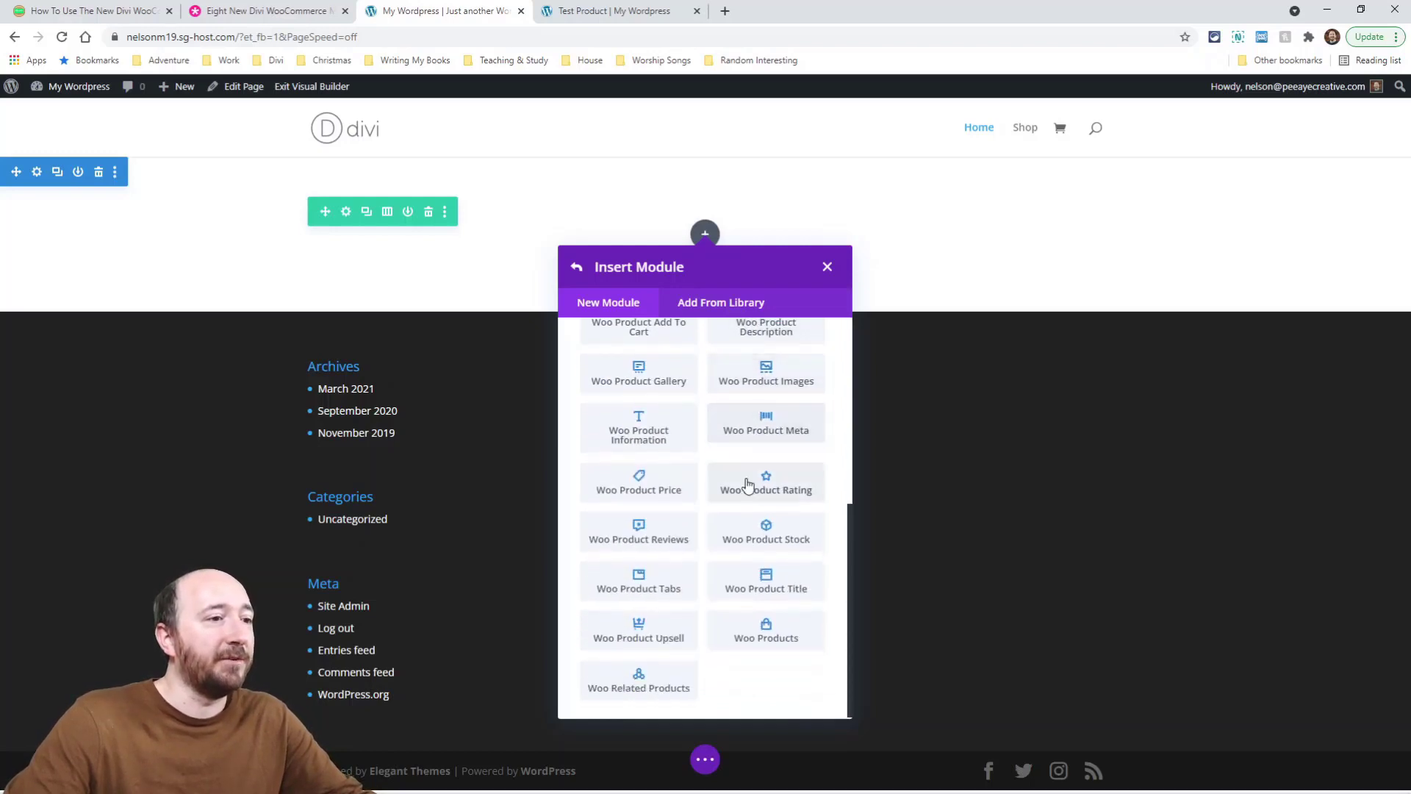
scroll(764, 544, up, 8)
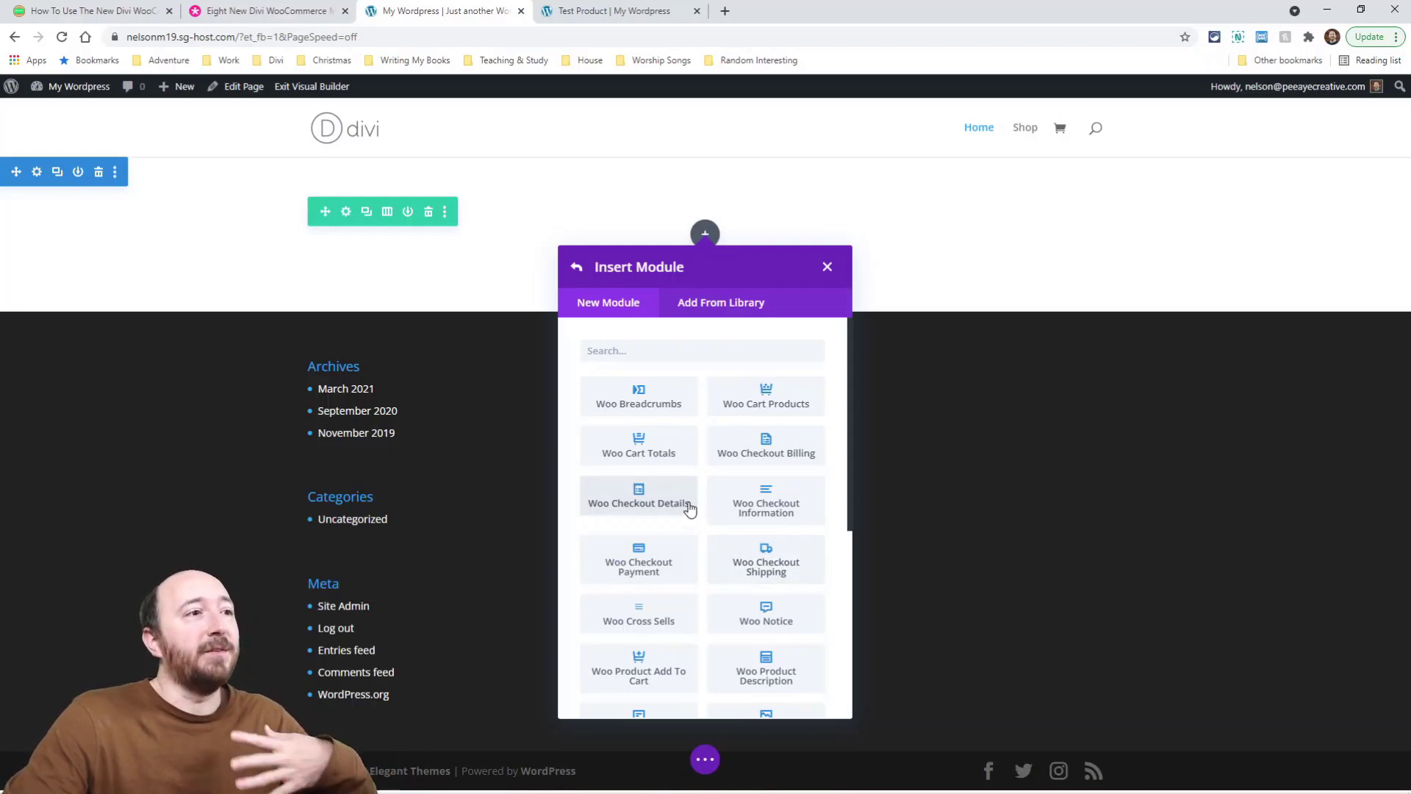
click(576, 267)
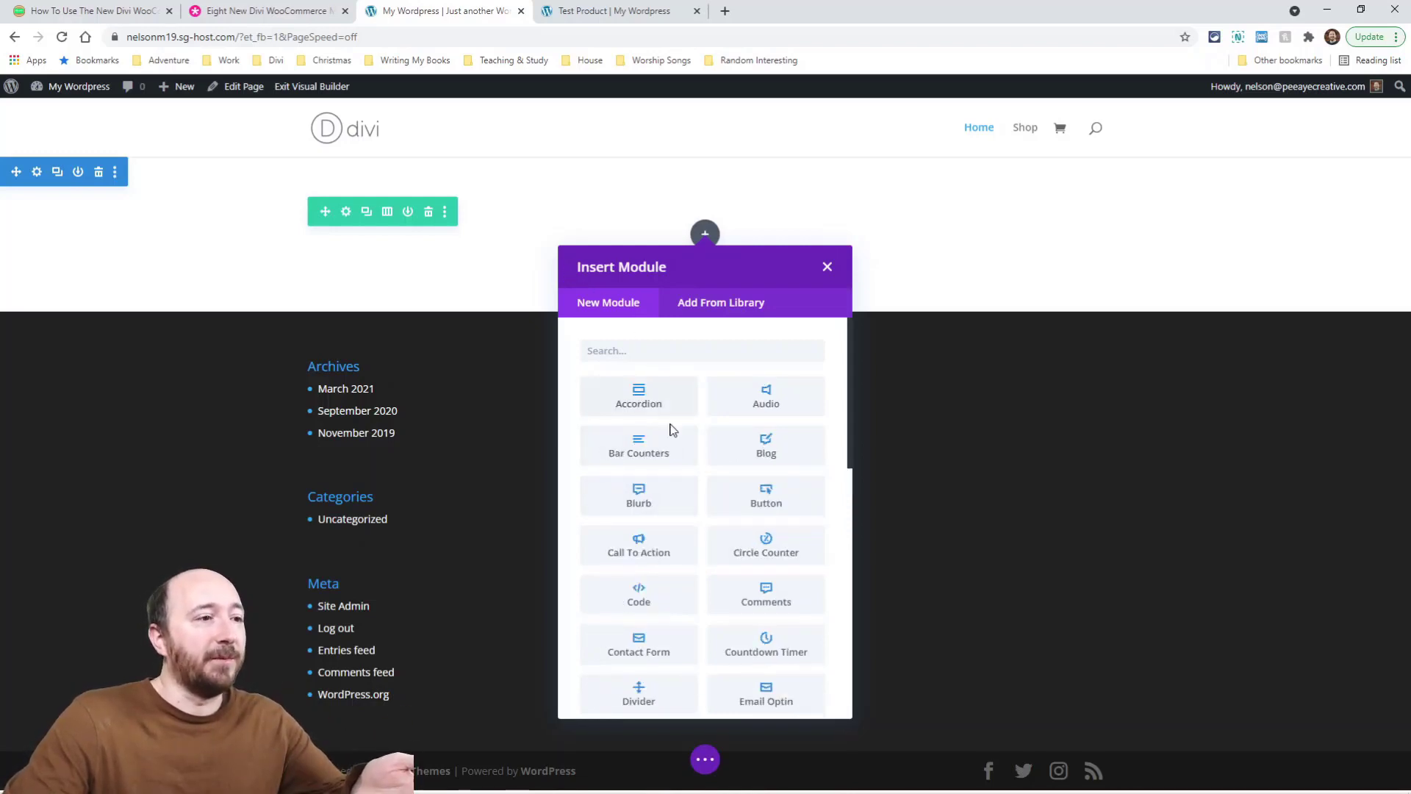
Reopen the Woo Modules group to view its first entries and go back to the main module list
scroll(768, 665, down, 8)
click(635, 691)
scroll(717, 551, up, 5)
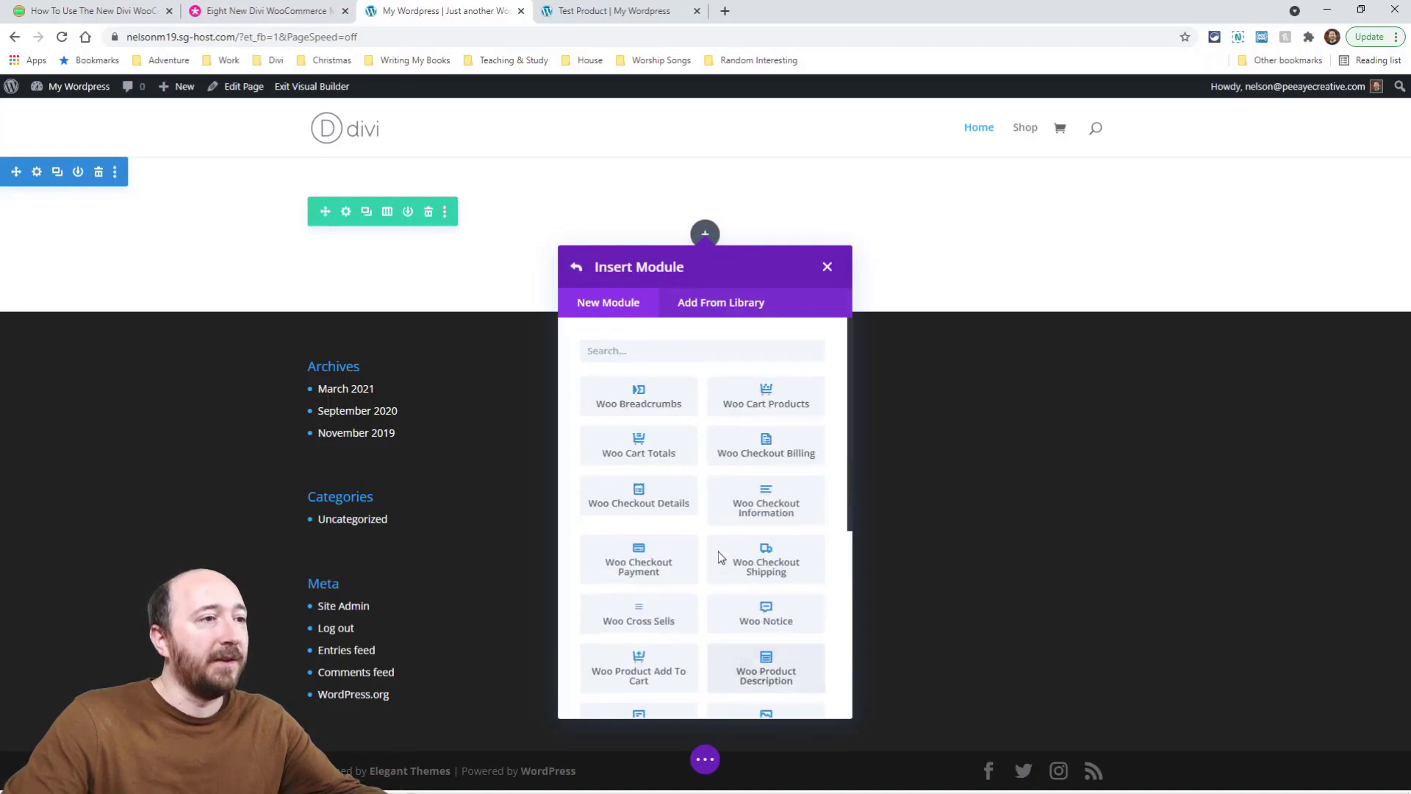
click(576, 267)
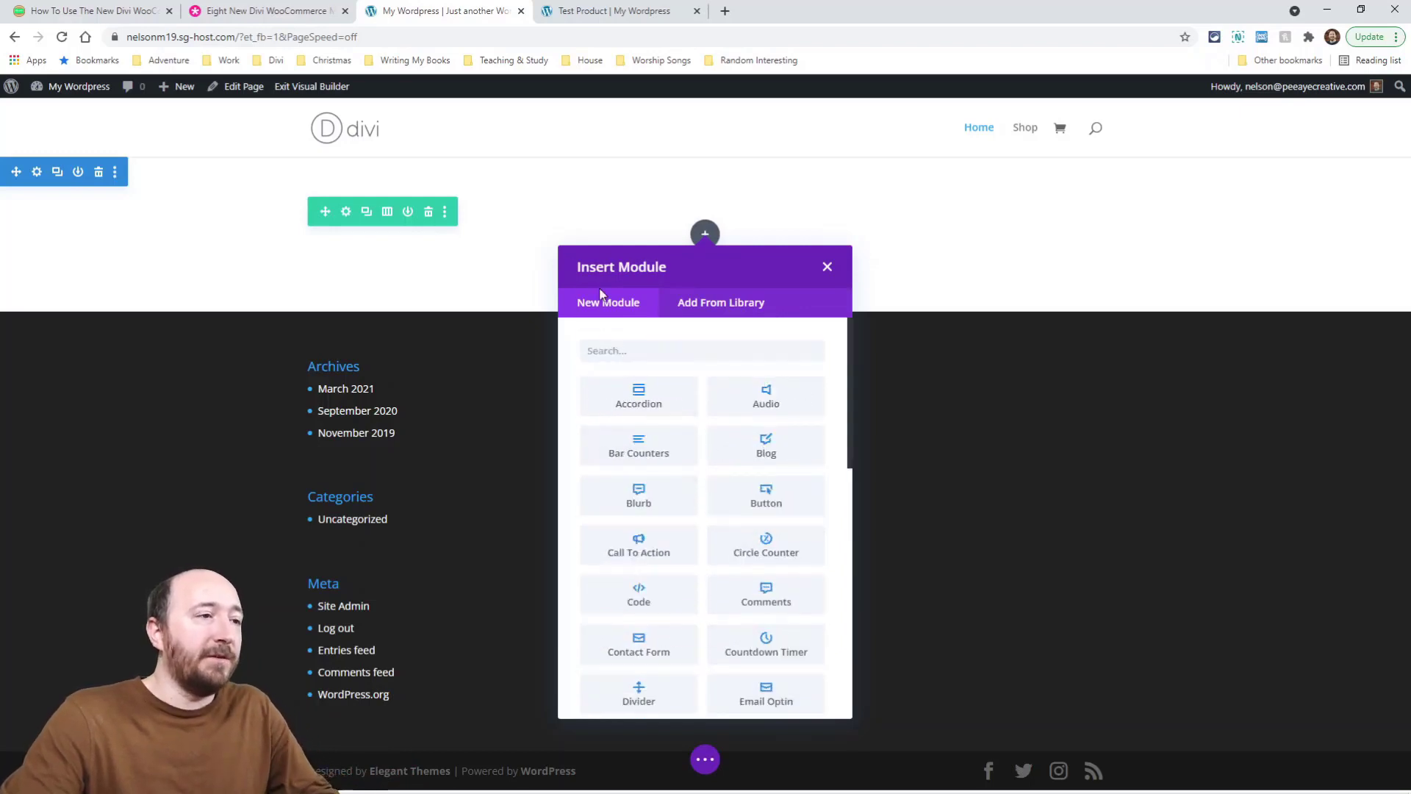
Search the Insert Module list for "woo", clear the term, and search for "add" instead
click(615, 353)
text(woo)
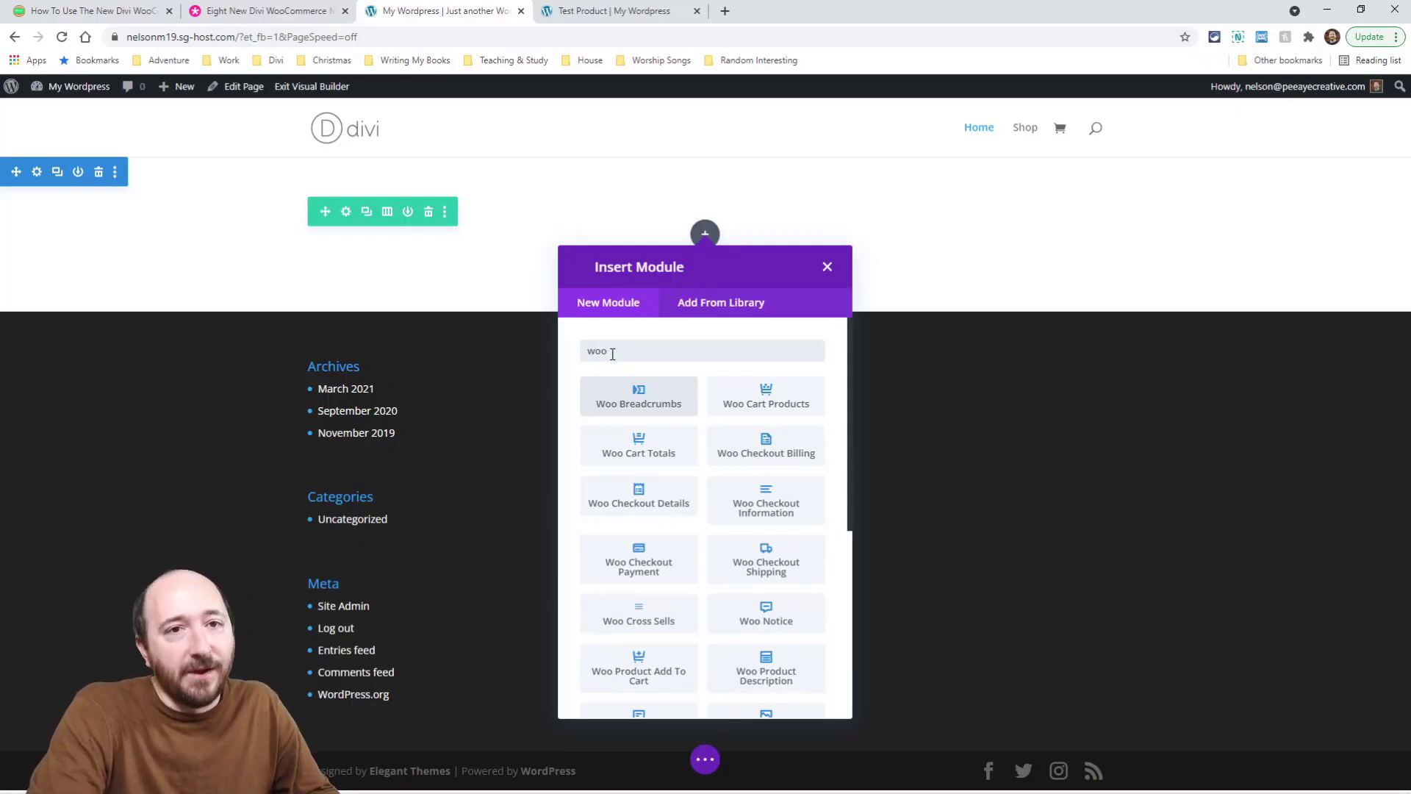
key(BackSpace)
key(BackSpace)
key(BackSpace)
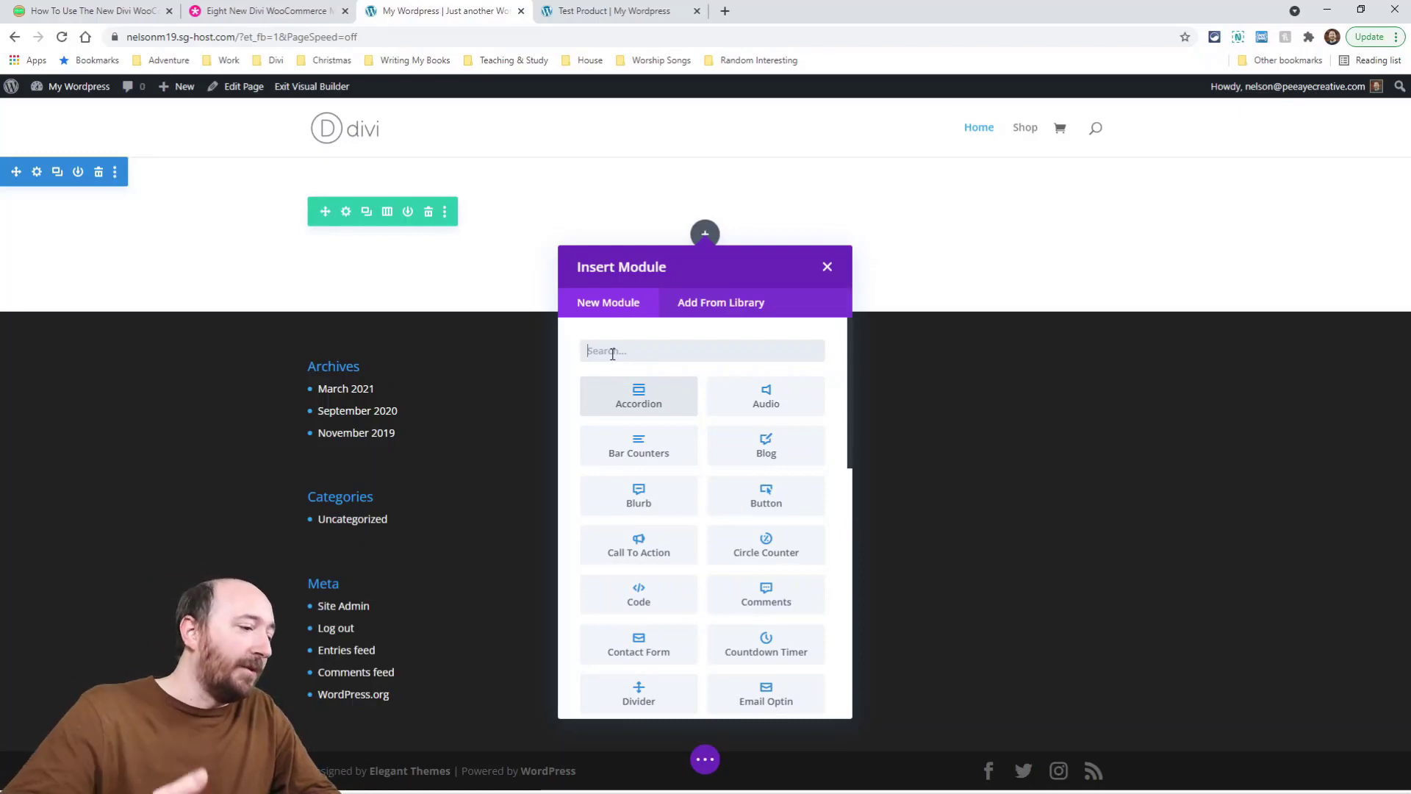
text(ad)
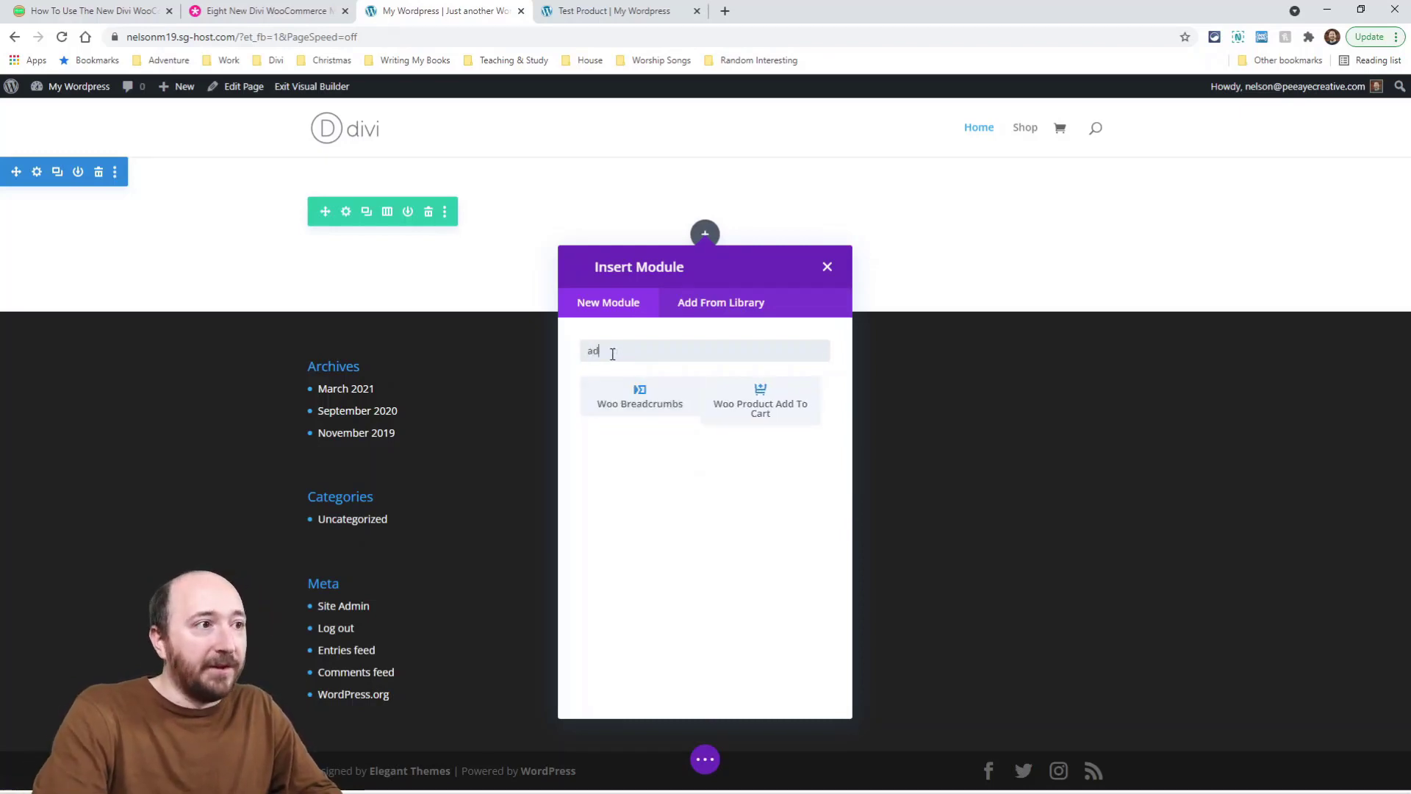
text(d)
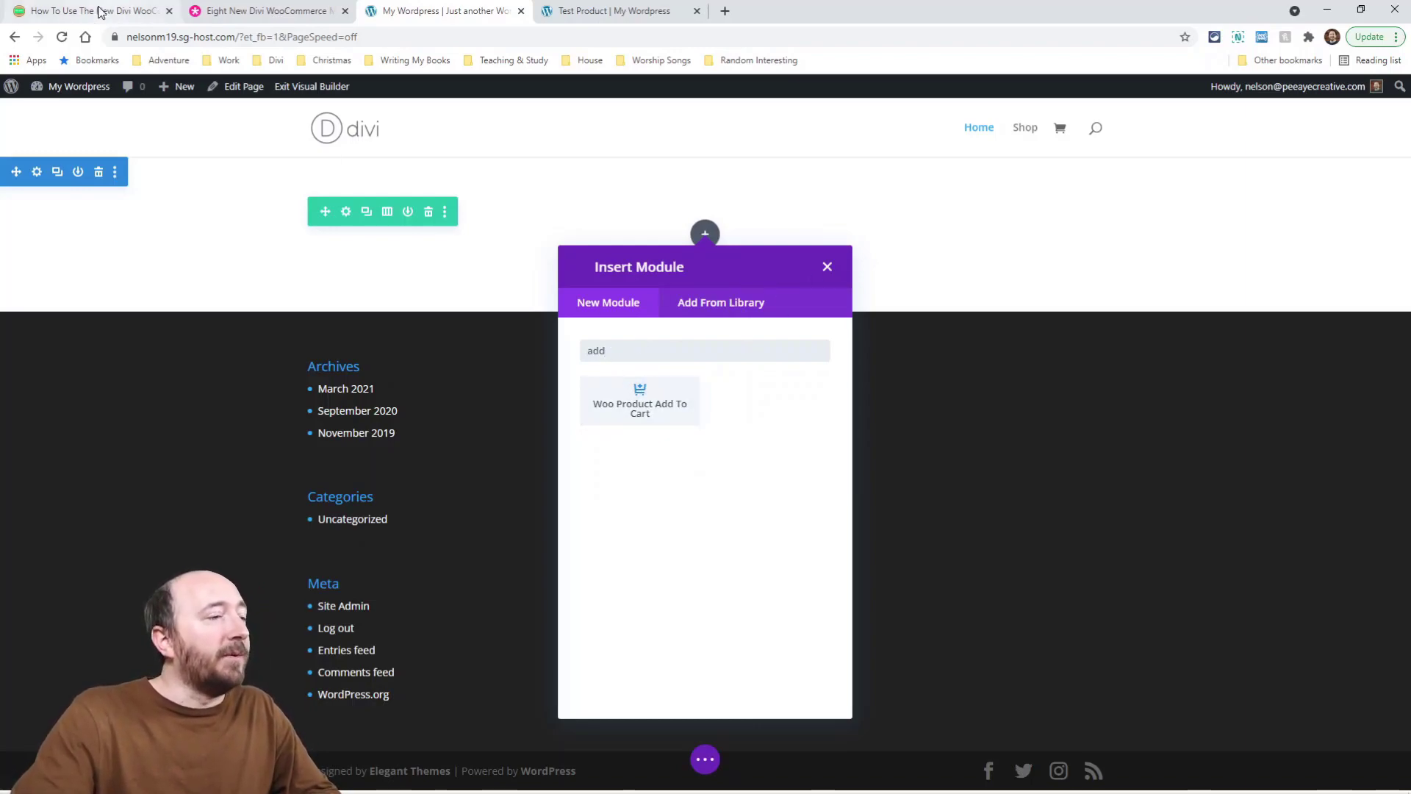
Go back to the article and read the New Module Classifier Titles and New Names For Old Modules sections
click(103, 11)
scroll(574, 466, down, 1)
scroll(576, 476, down, 10)
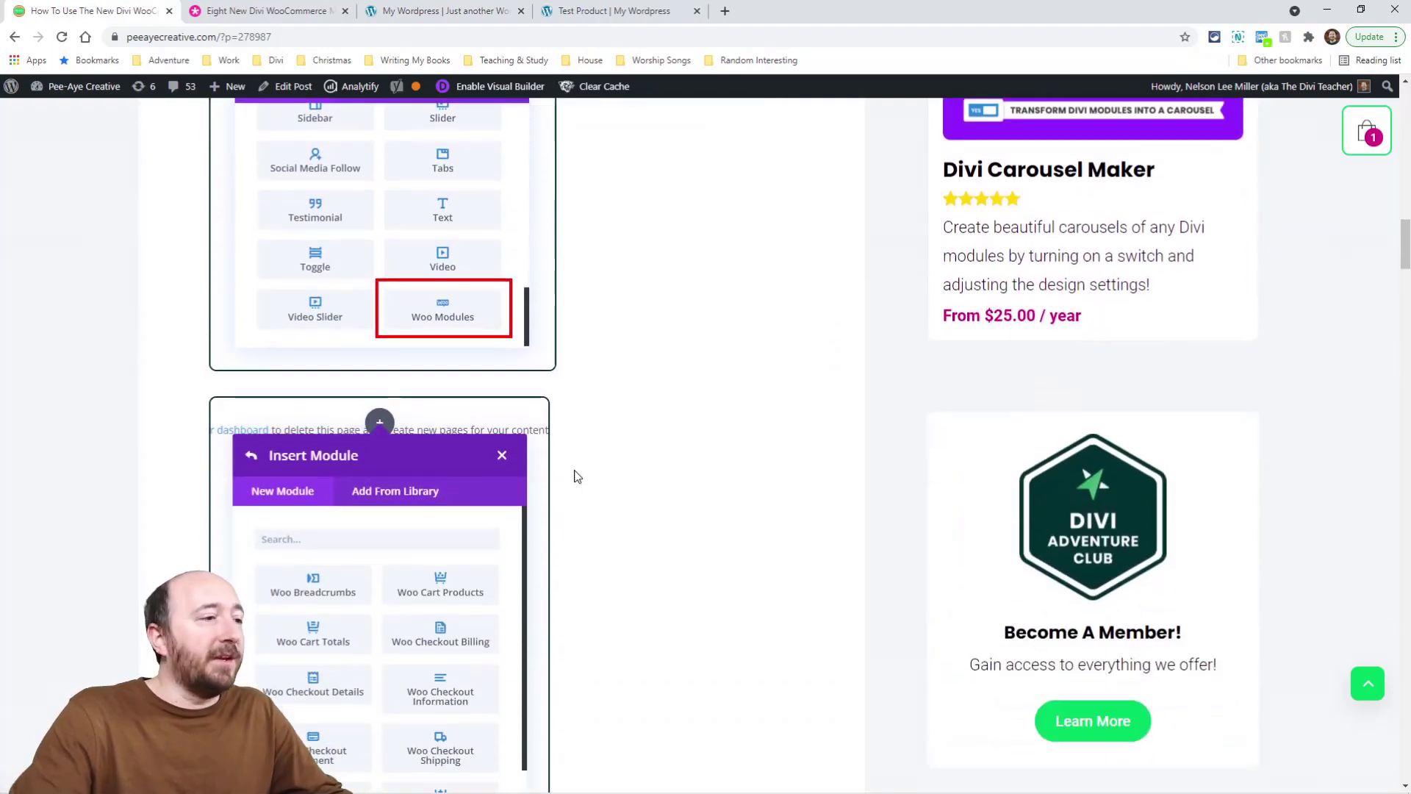
scroll(575, 476, down, 2)
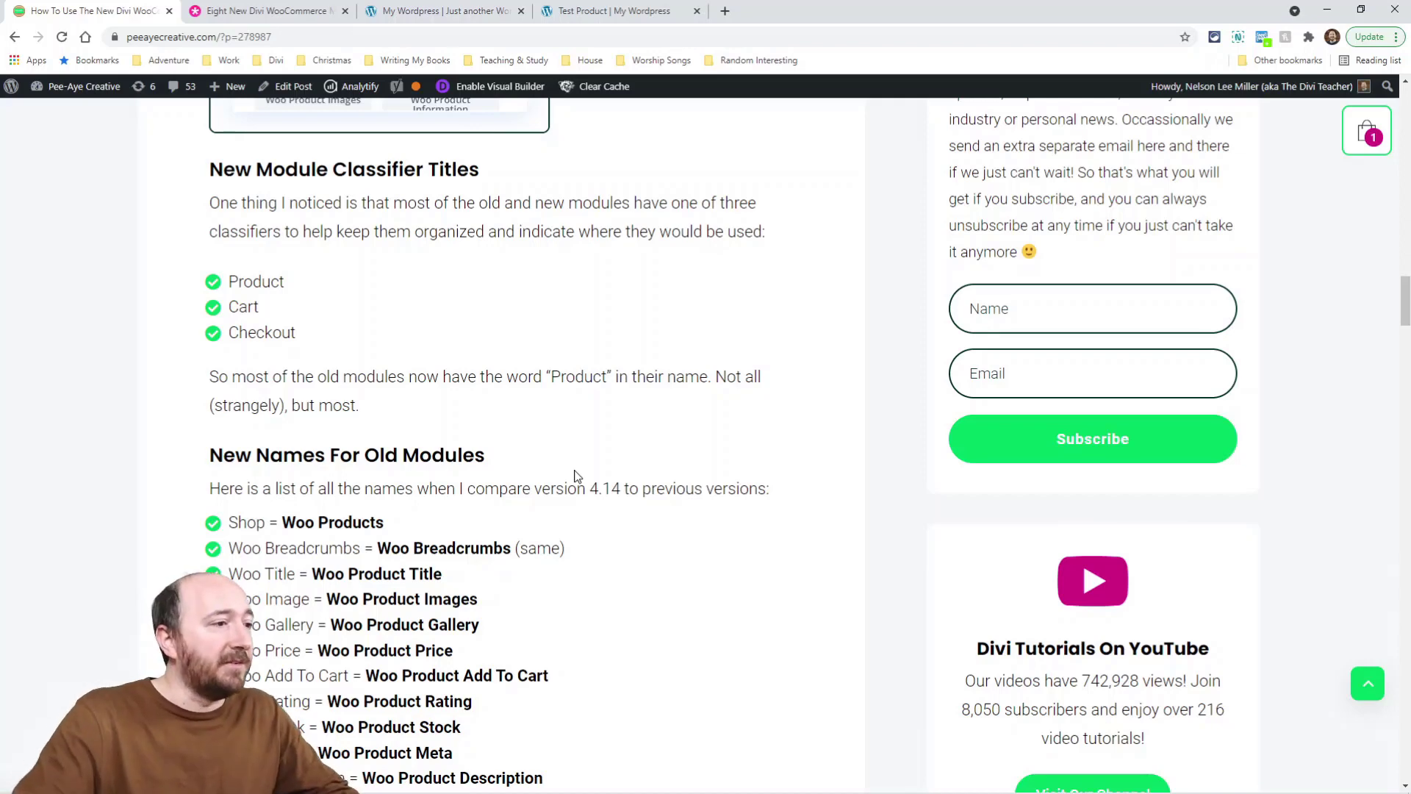
scroll(562, 492, down, 3)
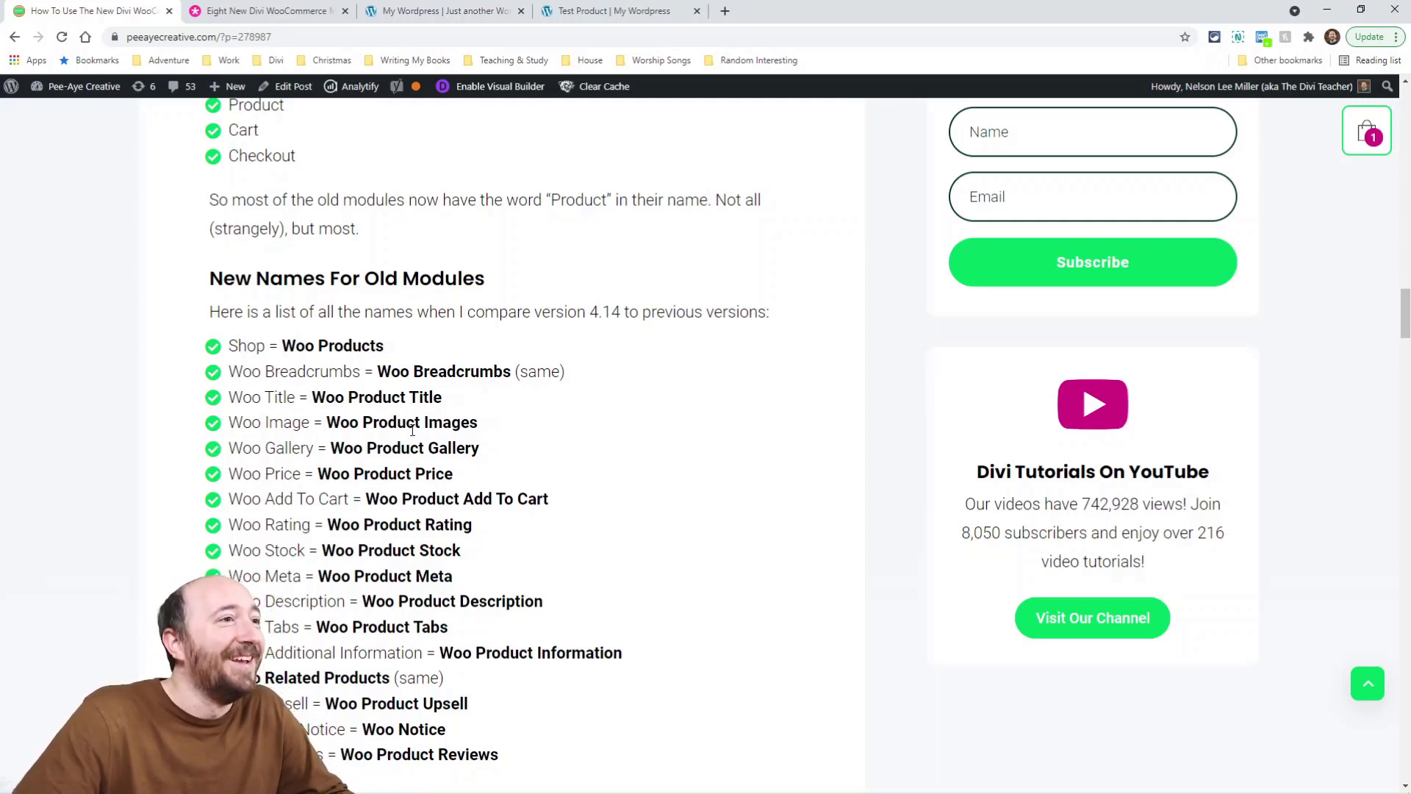
scroll(410, 426, down, 4)
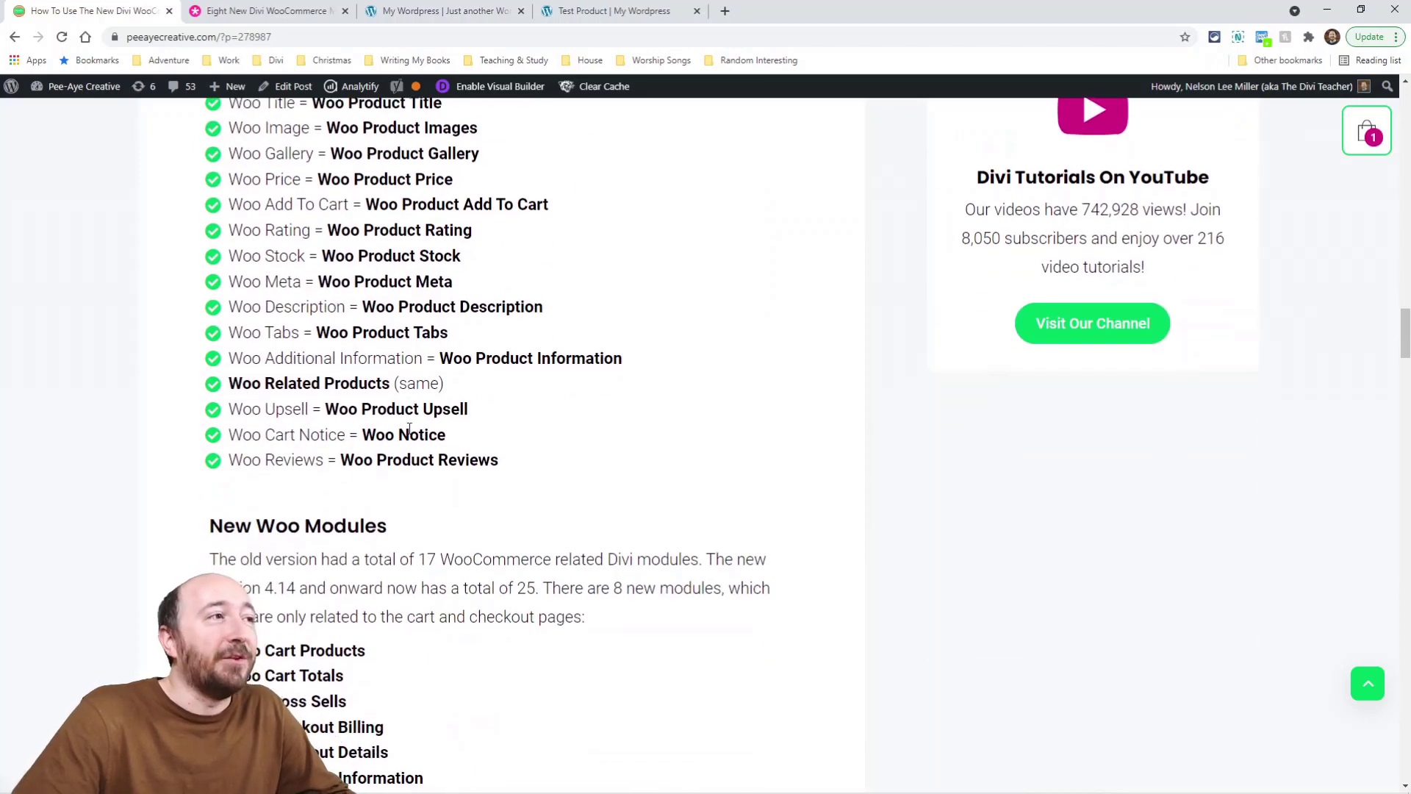
scroll(410, 428, up, 2)
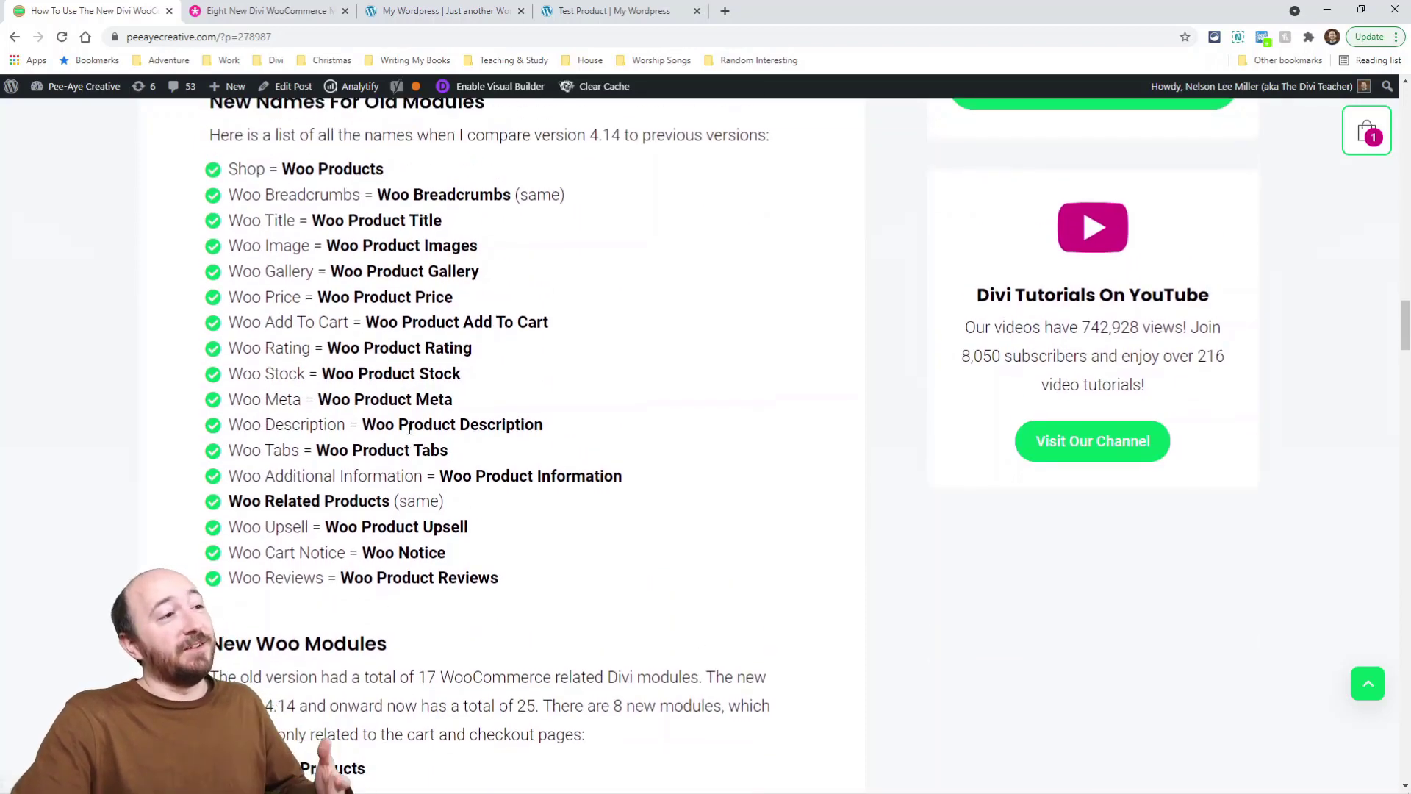
scroll(409, 428, up, 2)
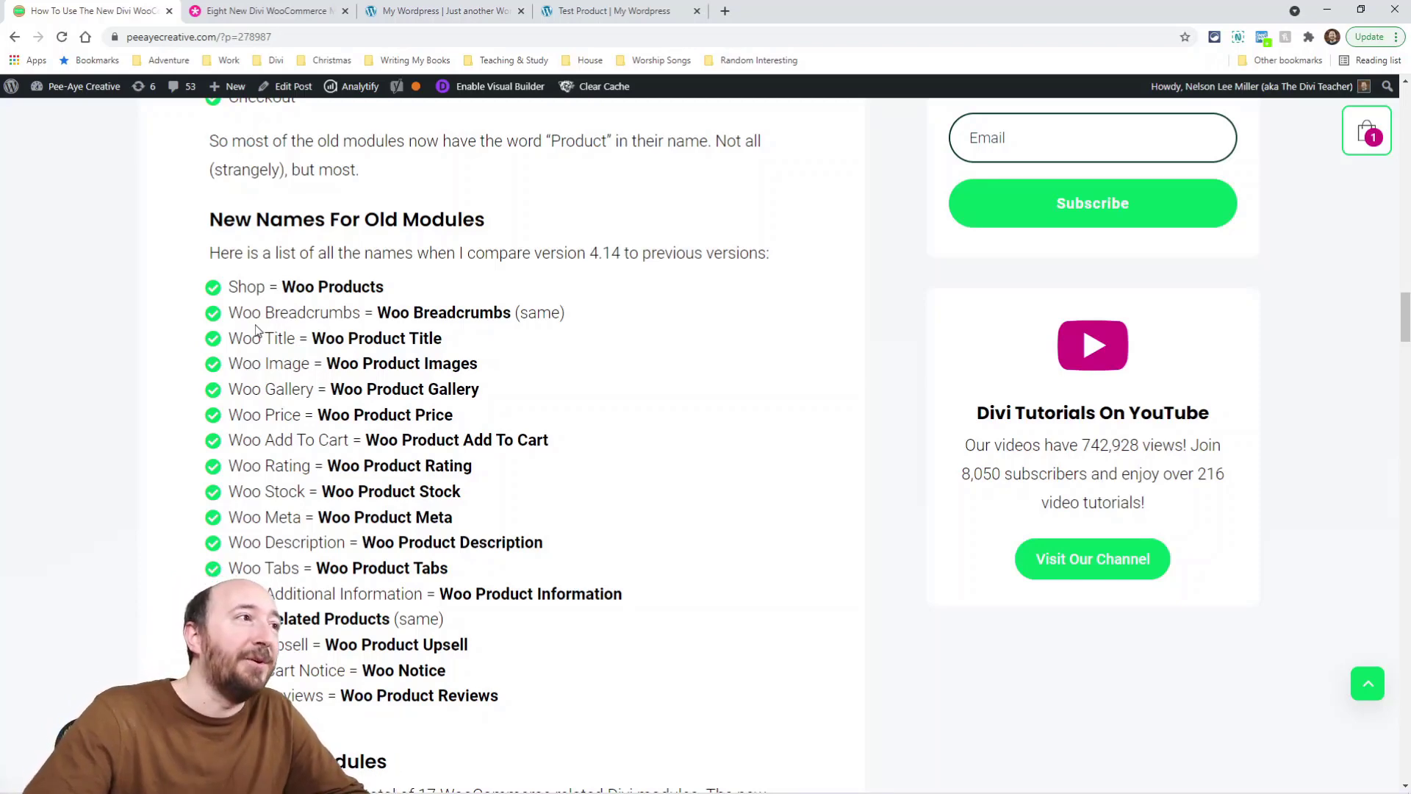
Return to the My WordPress builder page and search the Insert Module list for "shop"
click(393, 19)
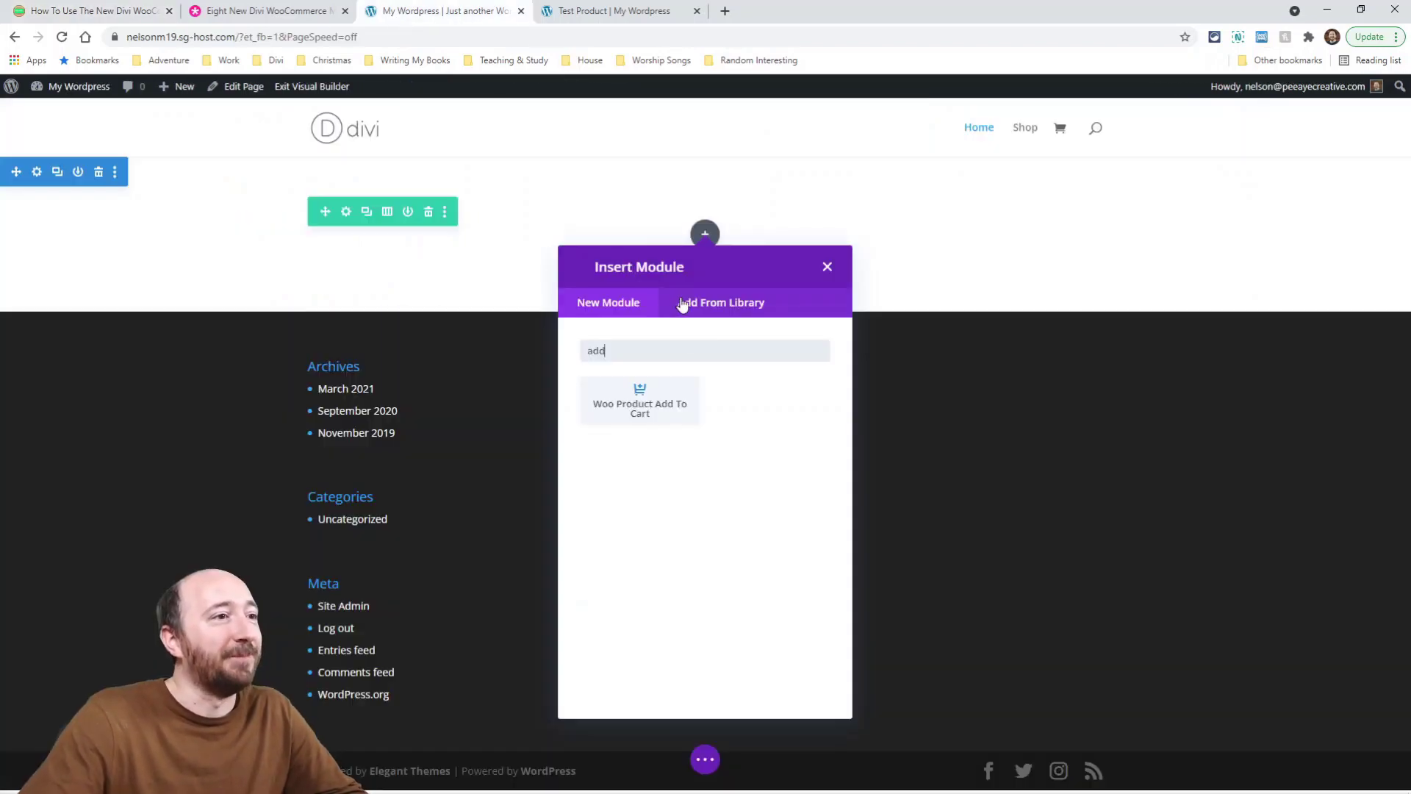
double_click(661, 346)
text(shop)
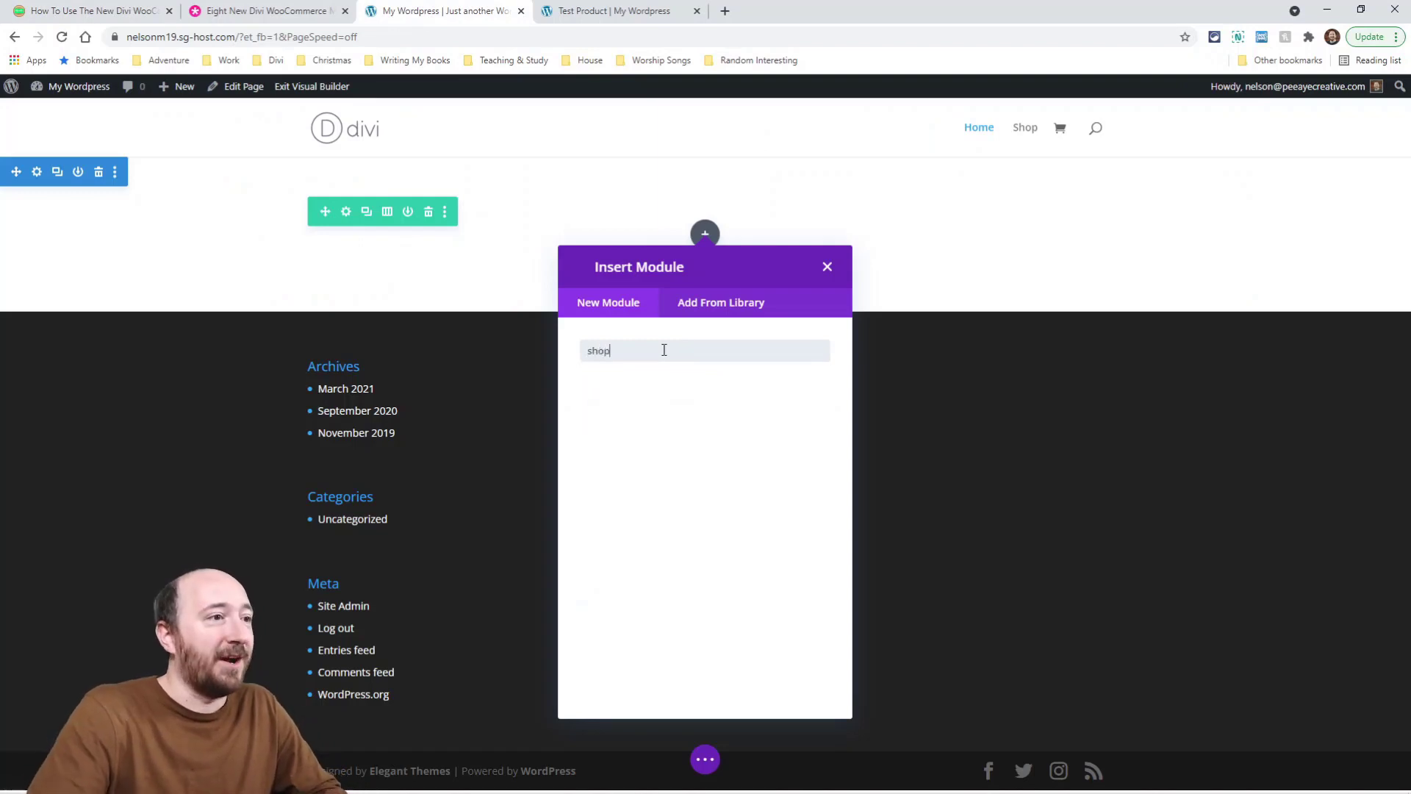
Replace the module search term with "products" and insert a Woo Products module on the page
key(BackSpace)
key(BackSpace)
key(BackSpace)
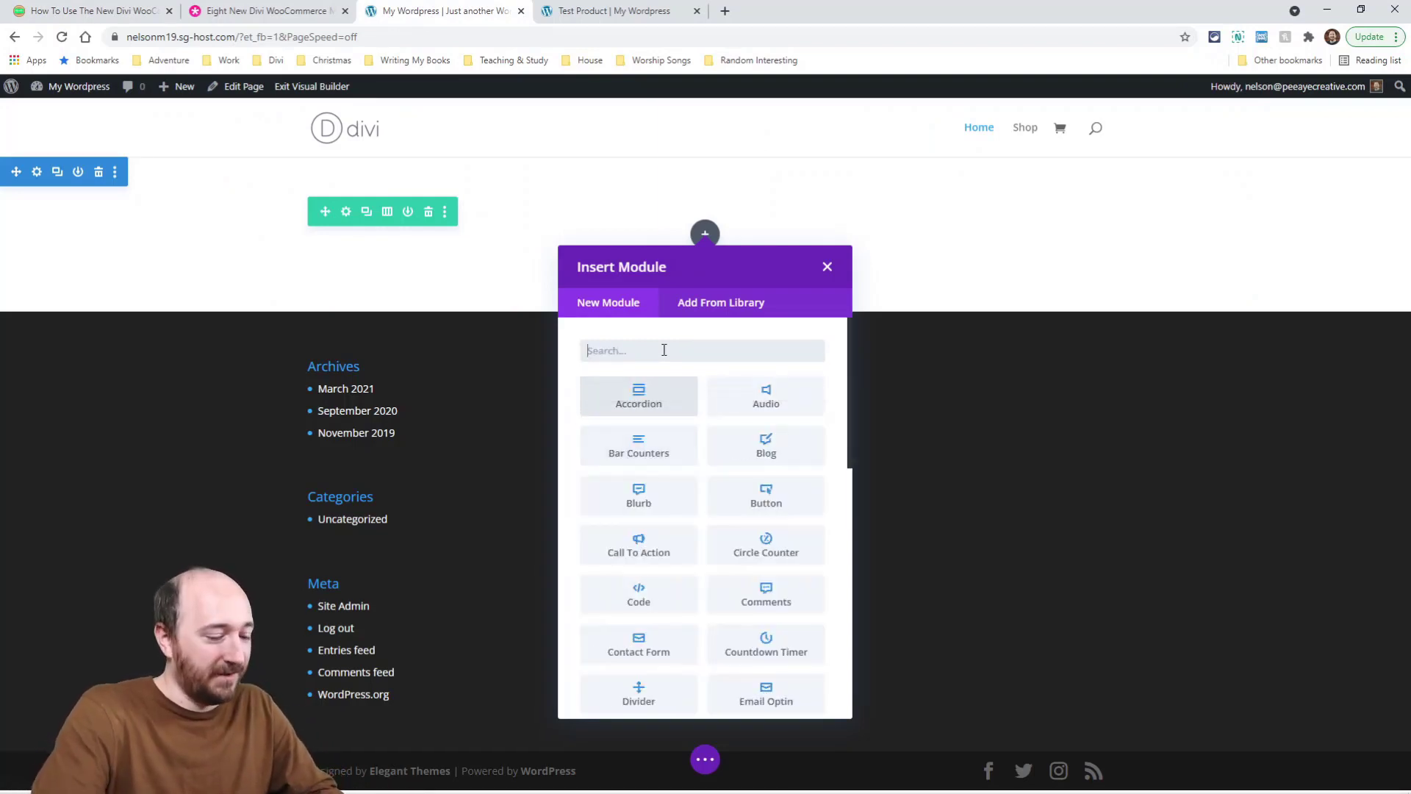
text(produc)
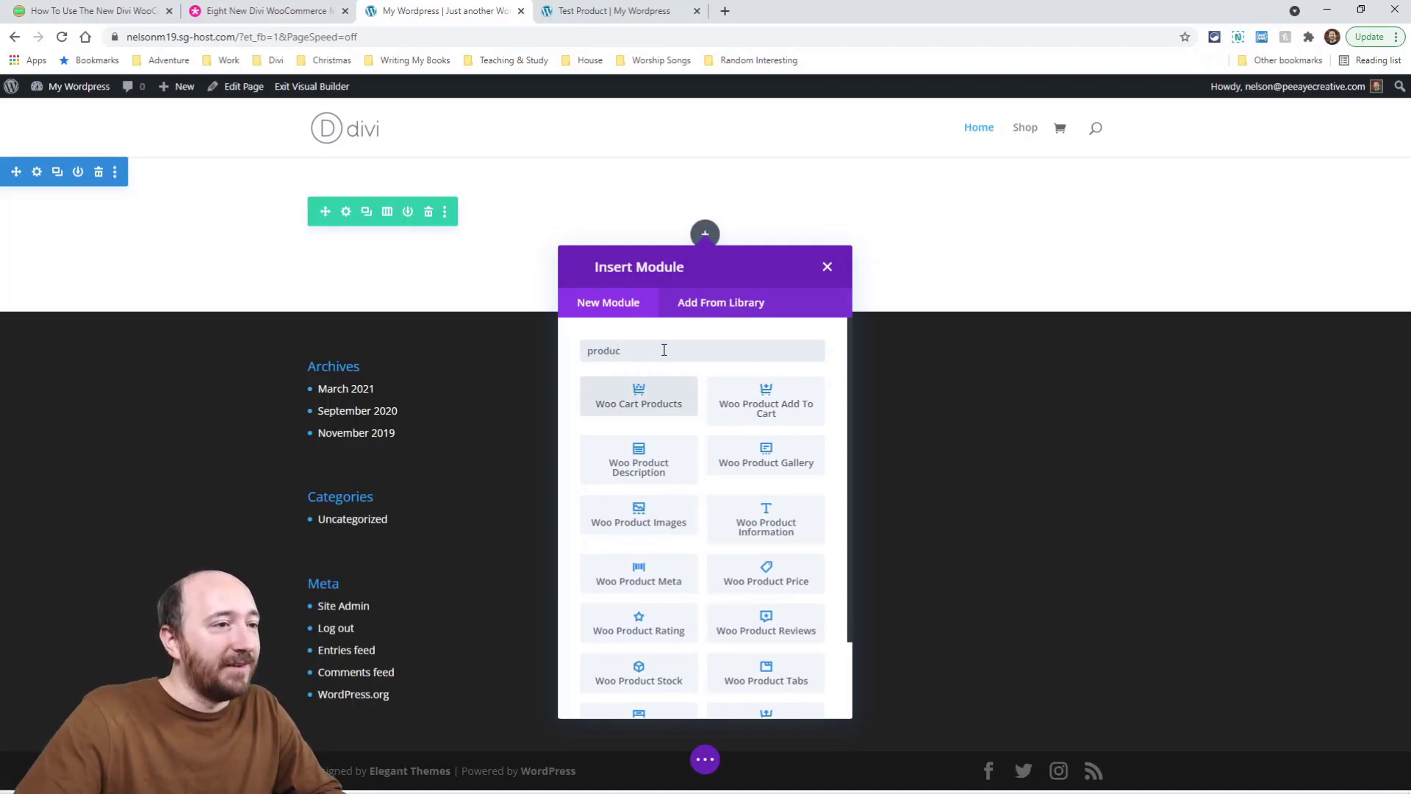
text(ts)
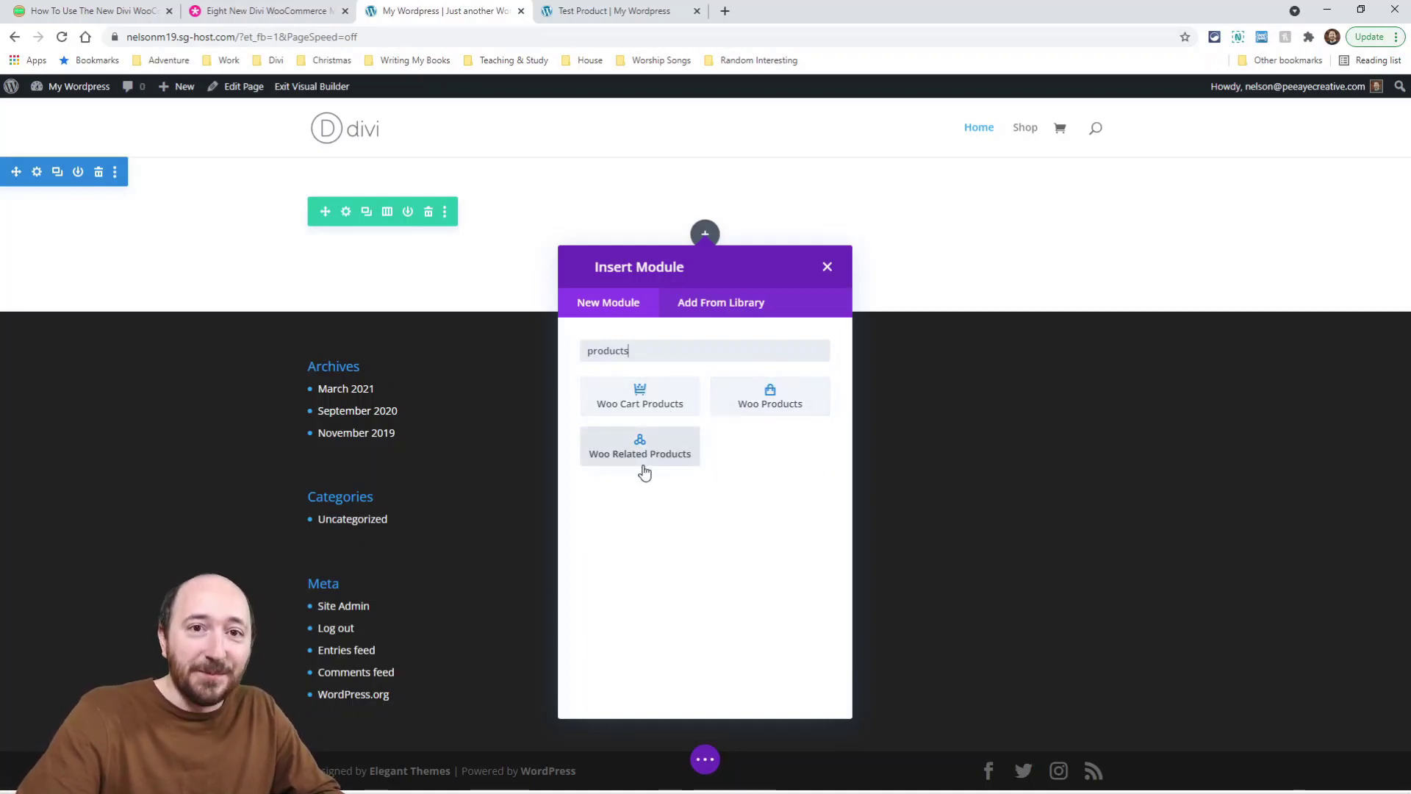
click(770, 401)
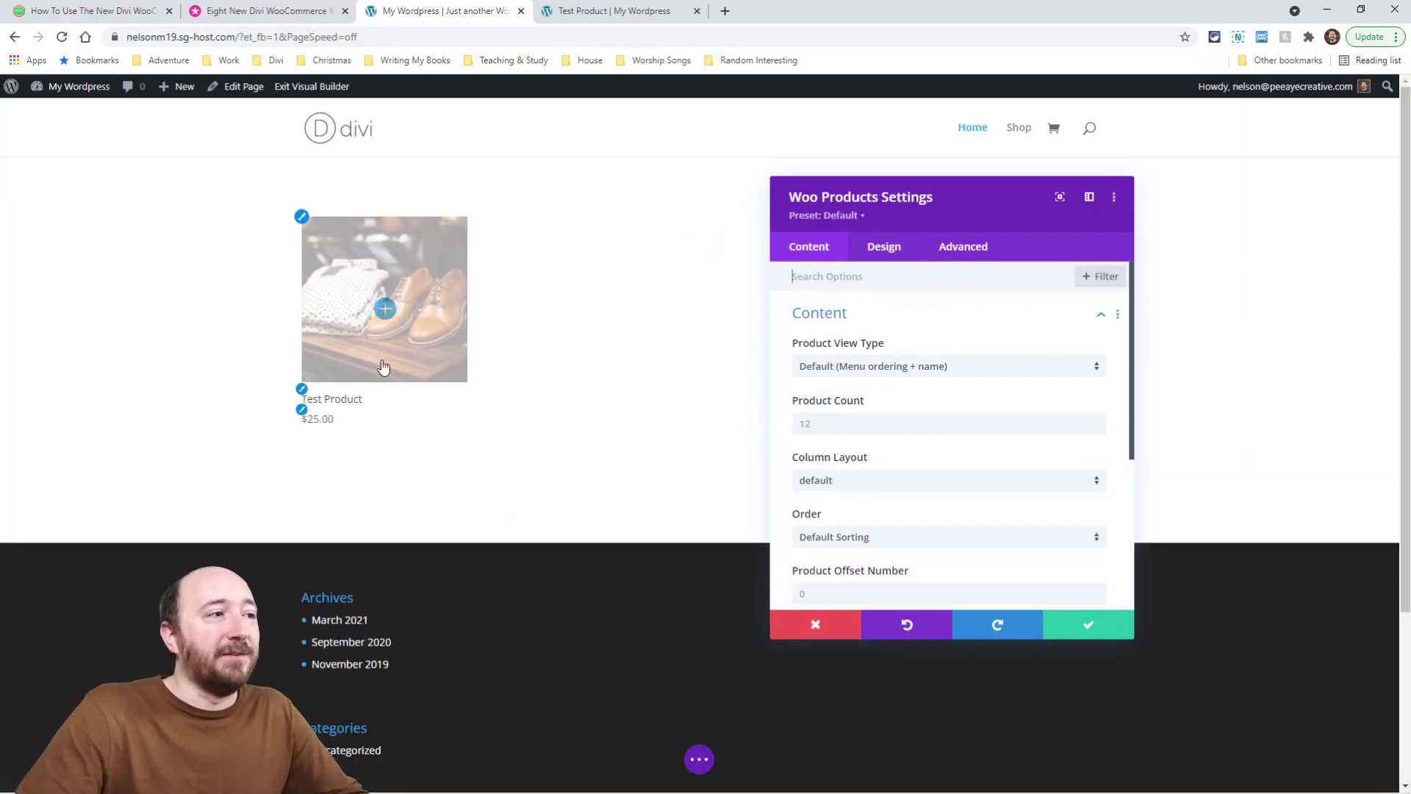
Return to the Divi WooCommerce modules article and read the New Names For Old Modules and New Woo Modules lists
click(104, 16)
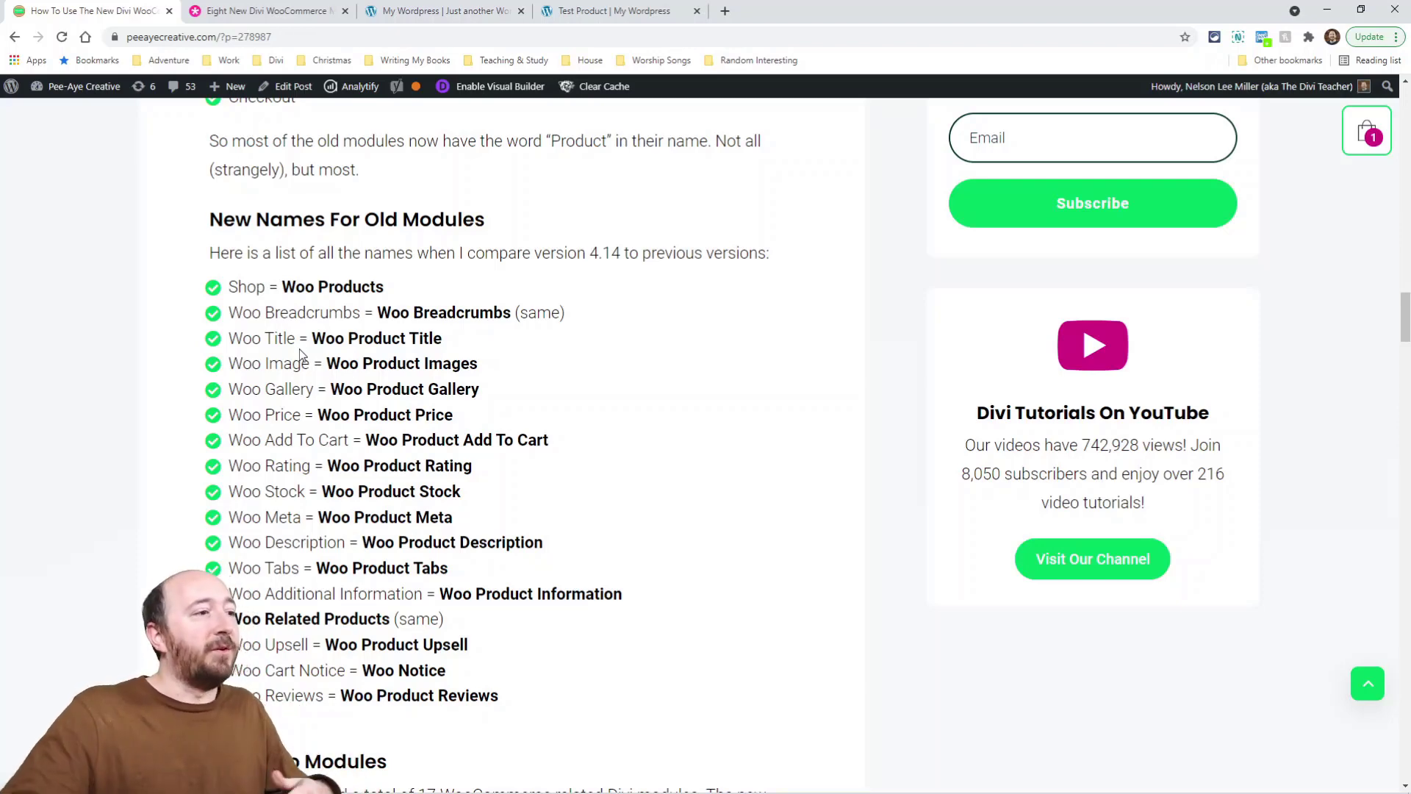
scroll(409, 464, down, 4)
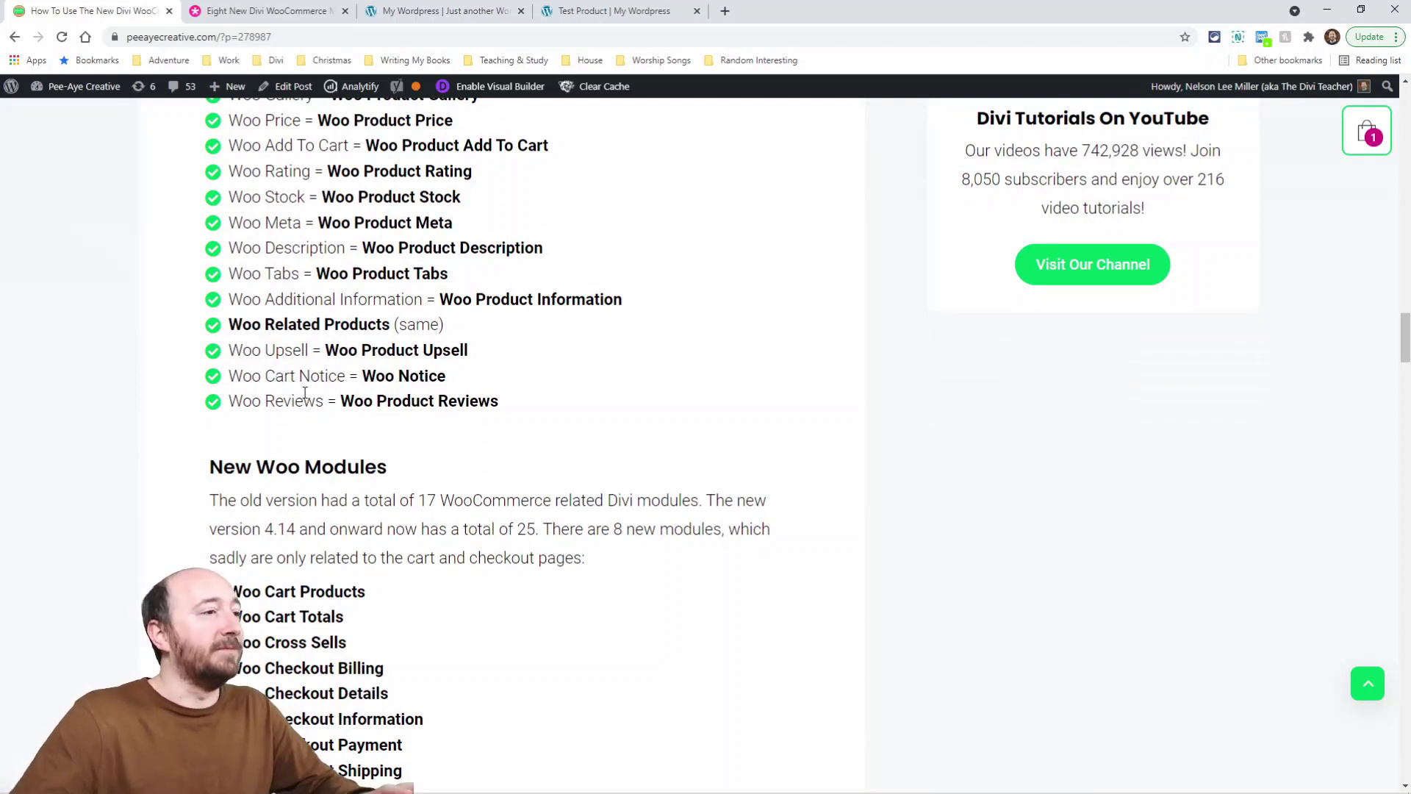
scroll(330, 423, down, 3)
scroll(330, 424, down, 1)
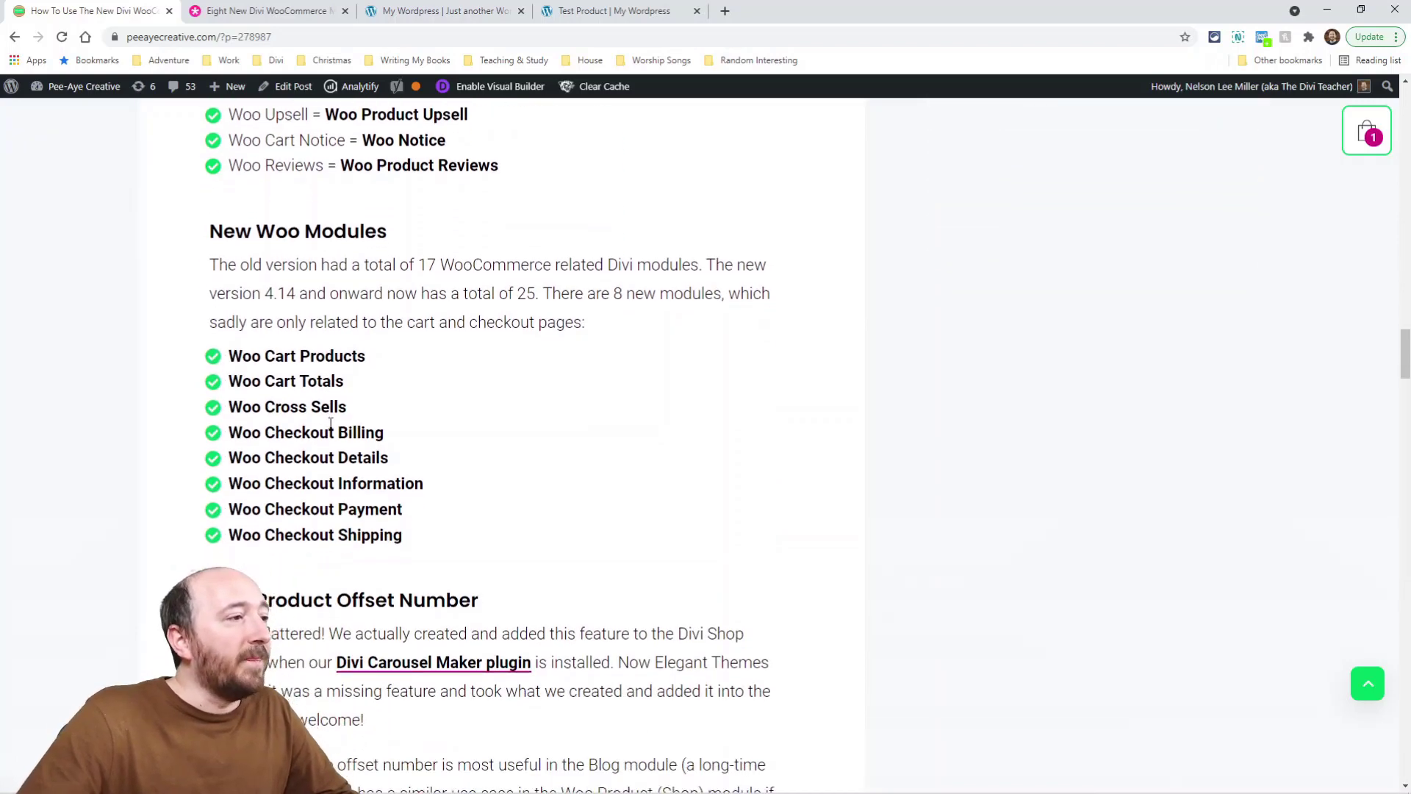
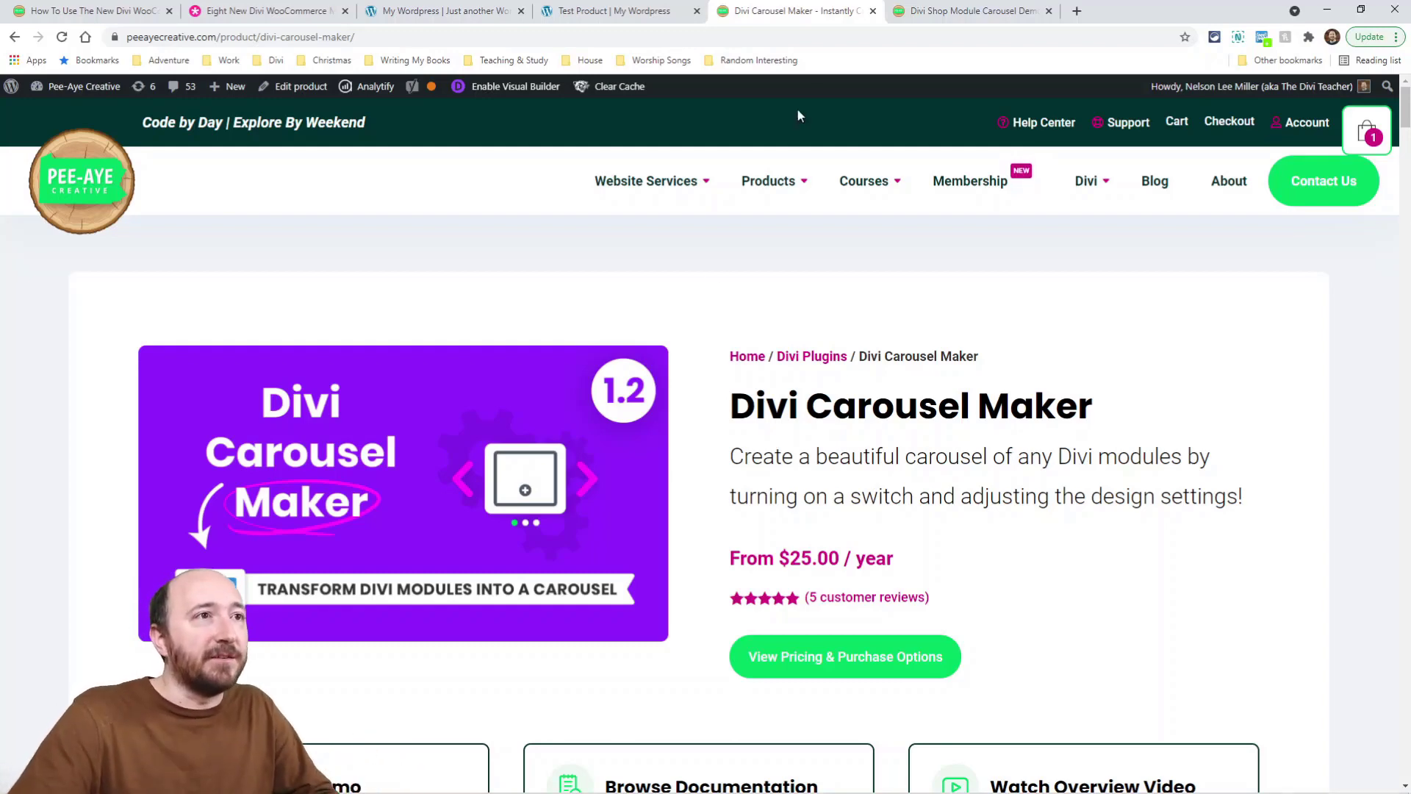
Switch to the Divi Shop Module Carousel demo page and advance Product Carousel 1 through its products
click(928, 6)
scroll(586, 346, down, 8)
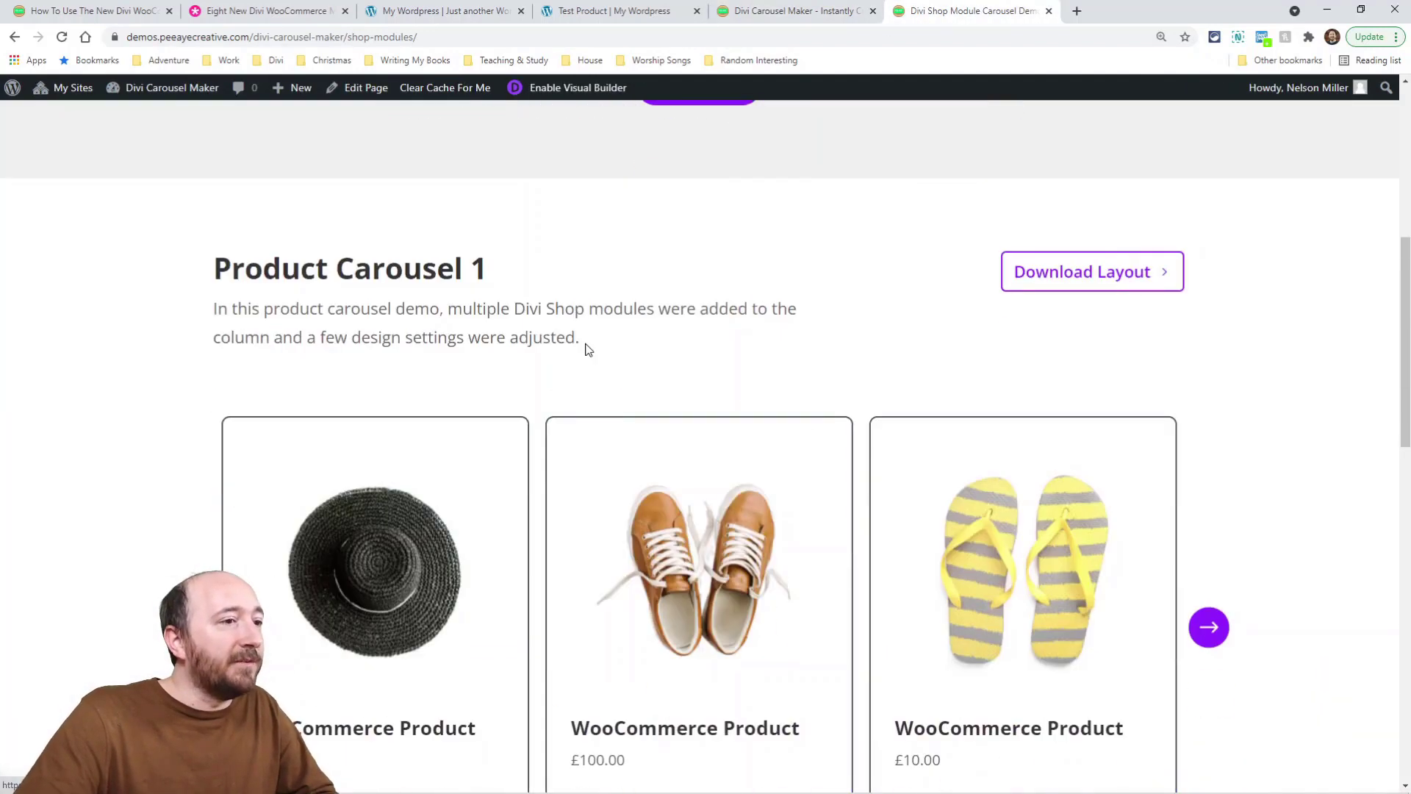
click(1209, 481)
click(1209, 482)
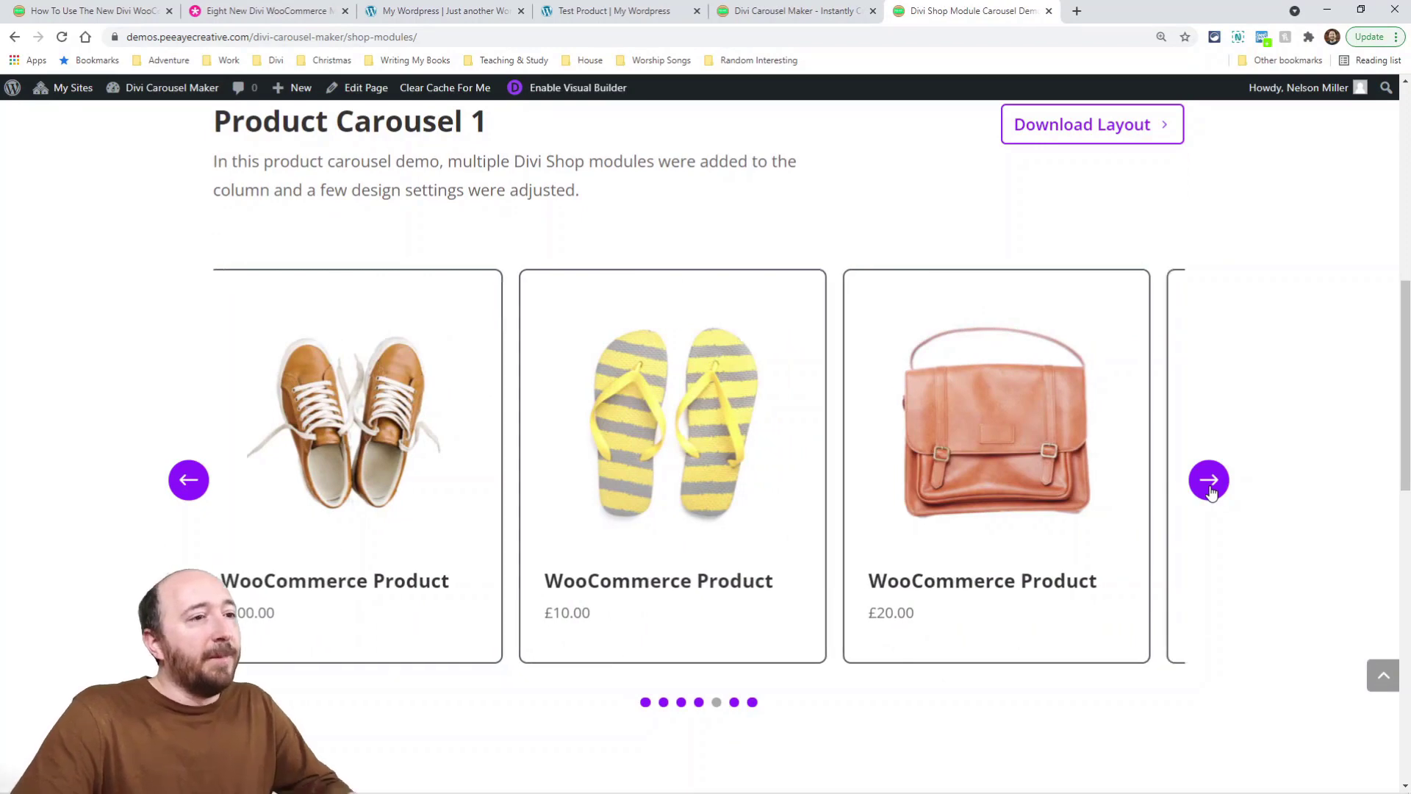
click(1209, 482)
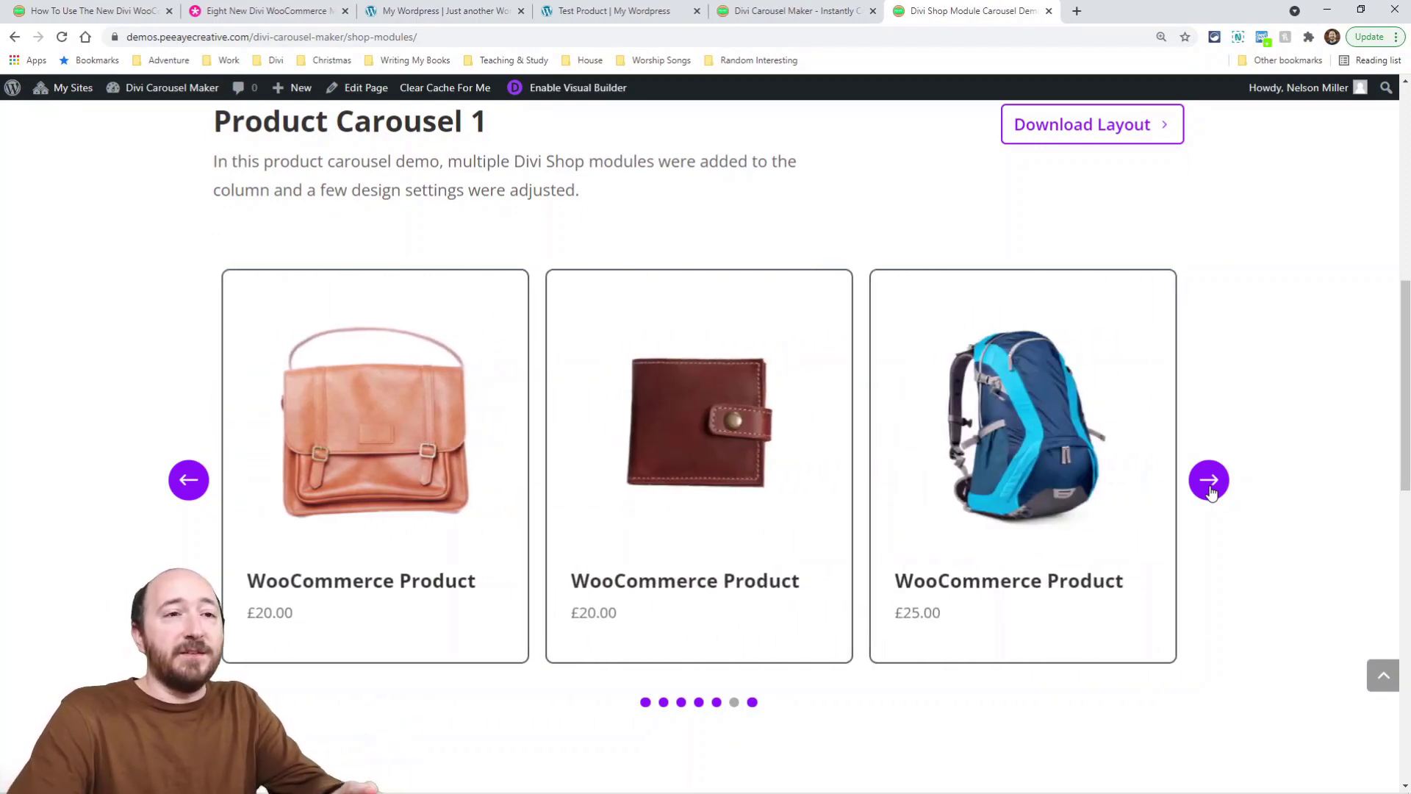
click(1209, 482)
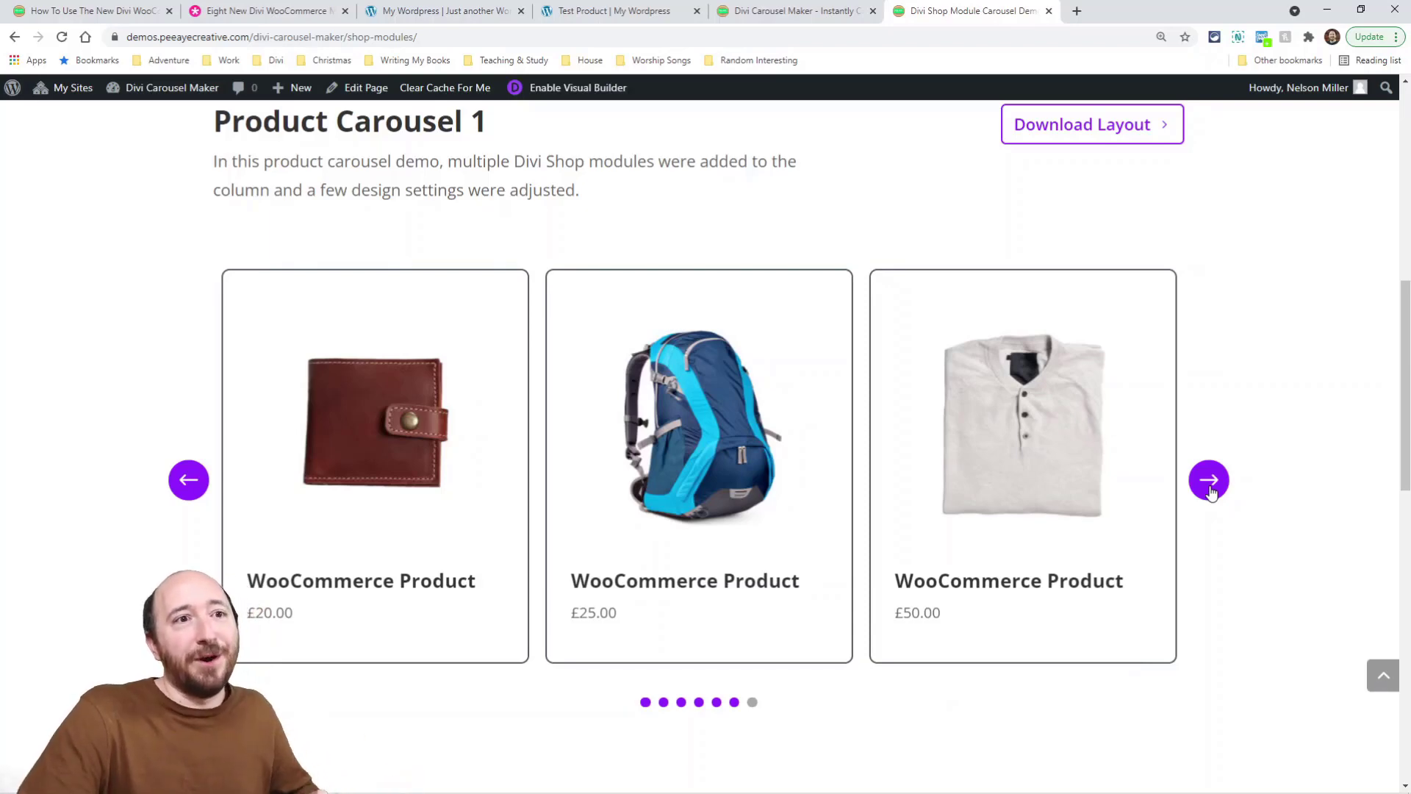
click(1209, 481)
click(1209, 482)
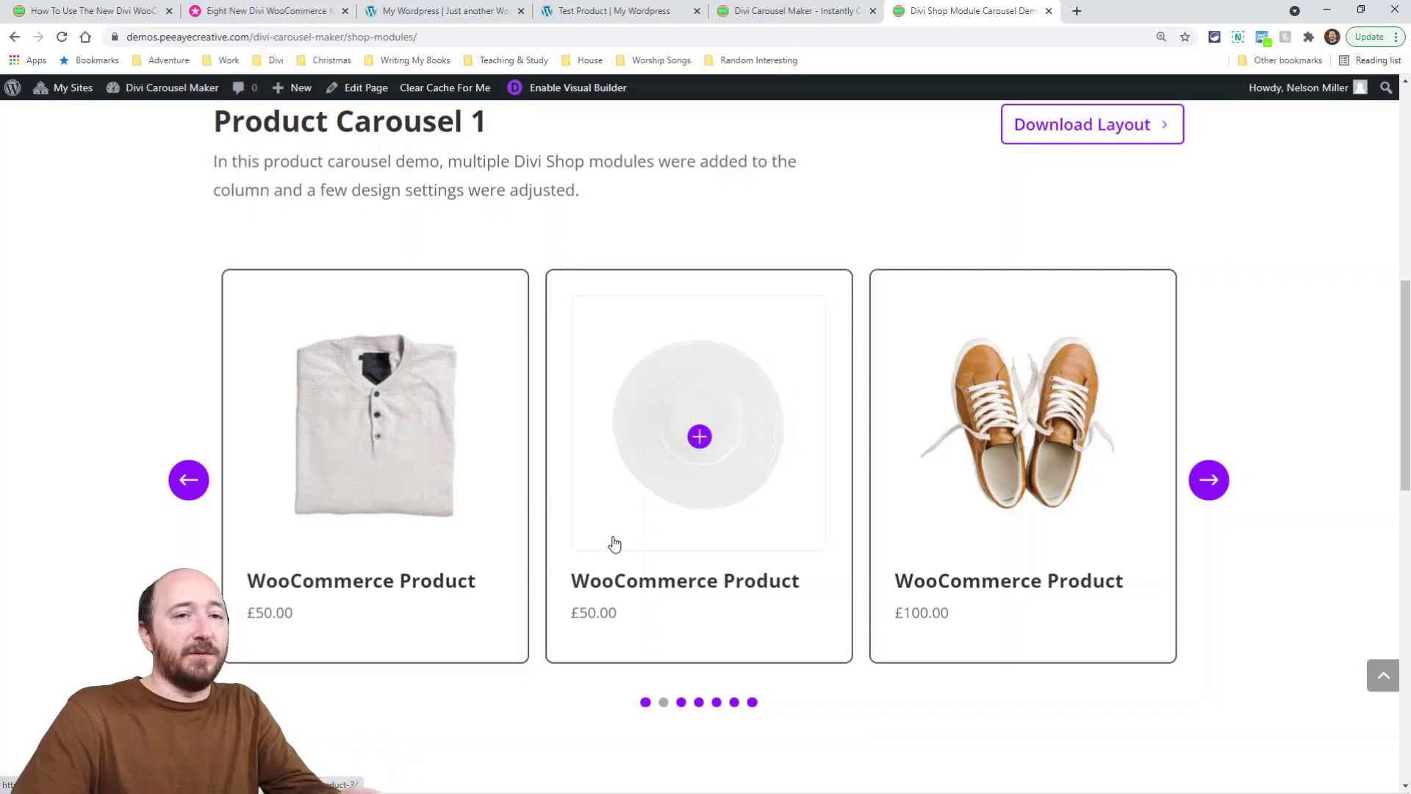
click(1213, 479)
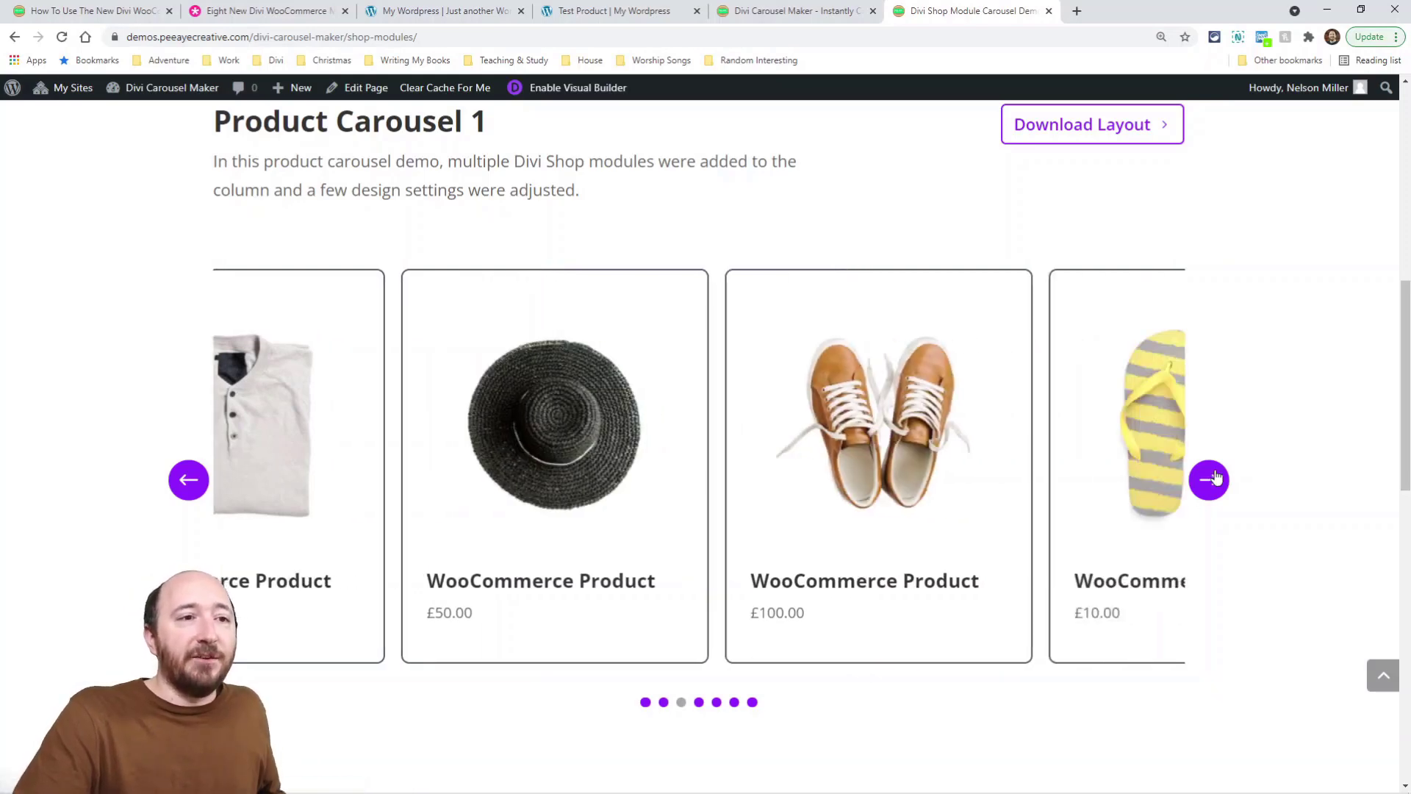
Examine the Product Carousel 2 demo with its colored product cards
scroll(731, 599, down, 9)
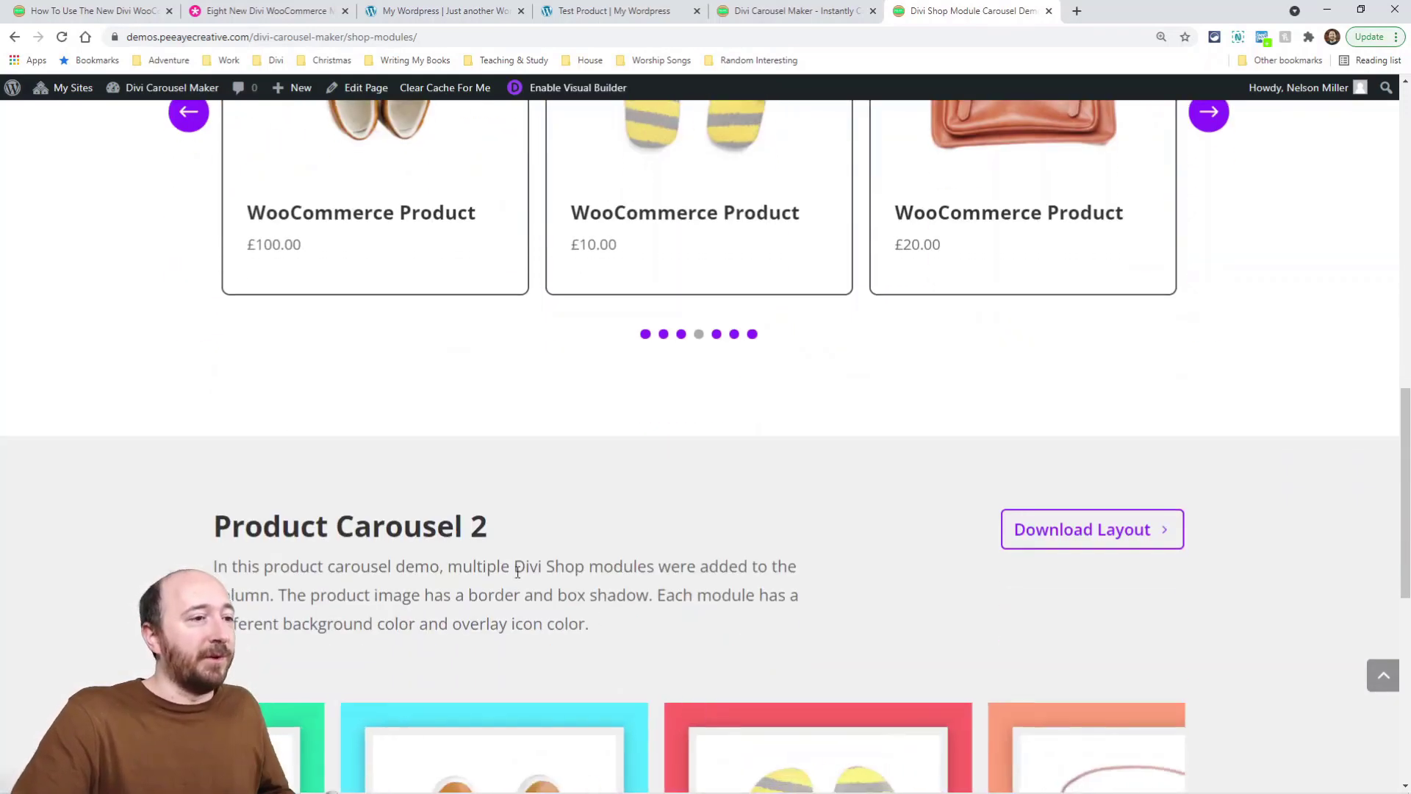
scroll(739, 554, down, 3)
scroll(478, 324, up, 1)
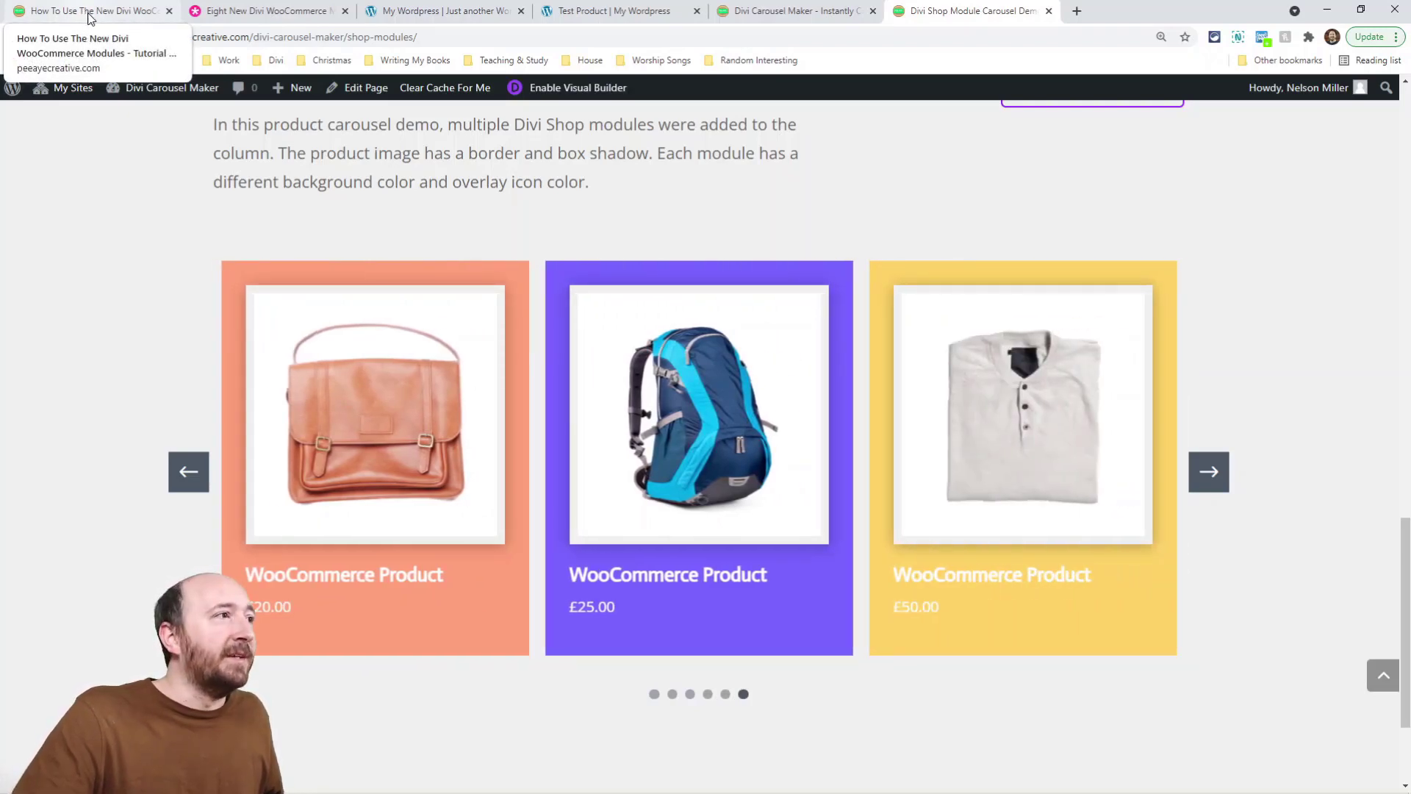
Return to the article and read from New Product Offset Number to the New Page Type Selector In Woo Notice Module section
click(85, 15)
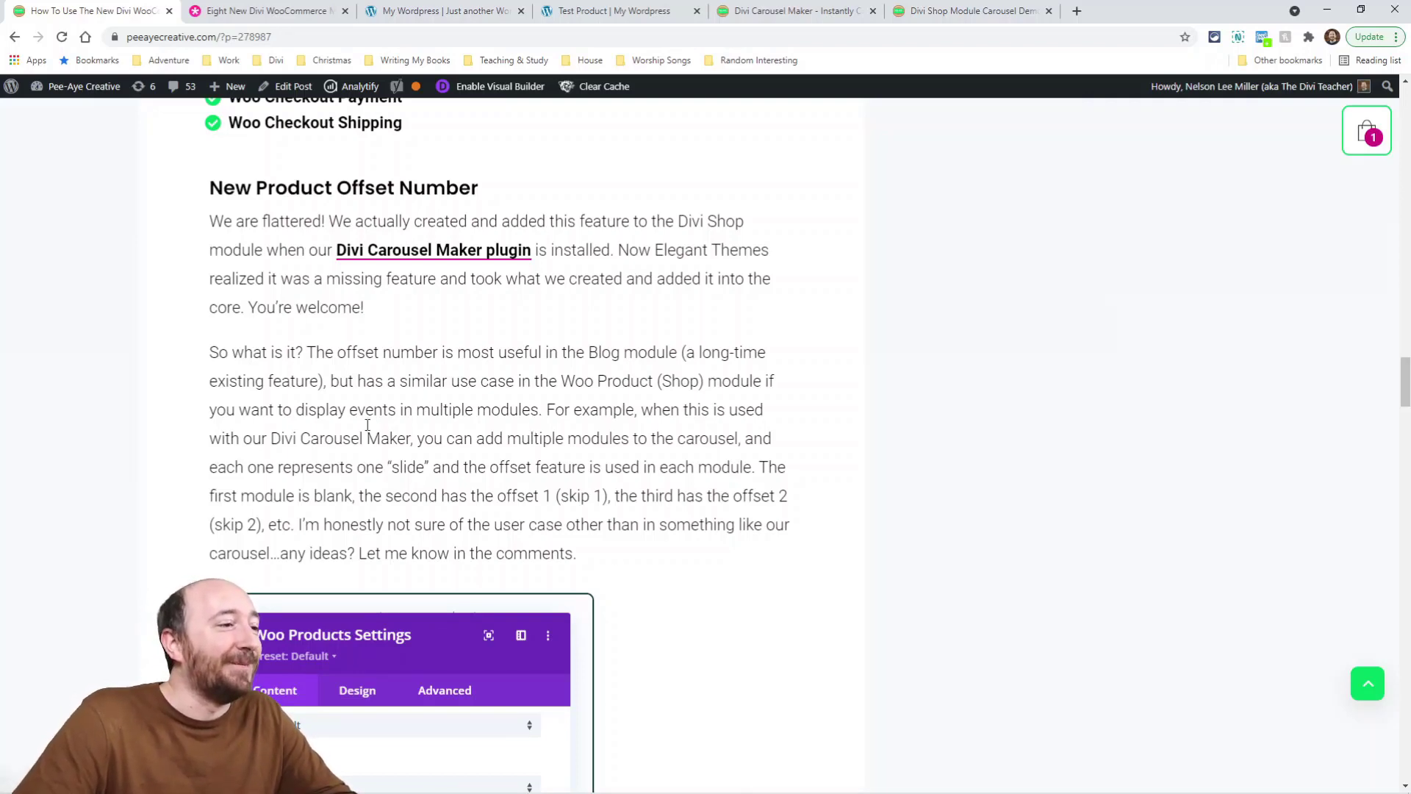
scroll(494, 407, down, 4)
scroll(456, 418, down, 5)
scroll(459, 417, down, 3)
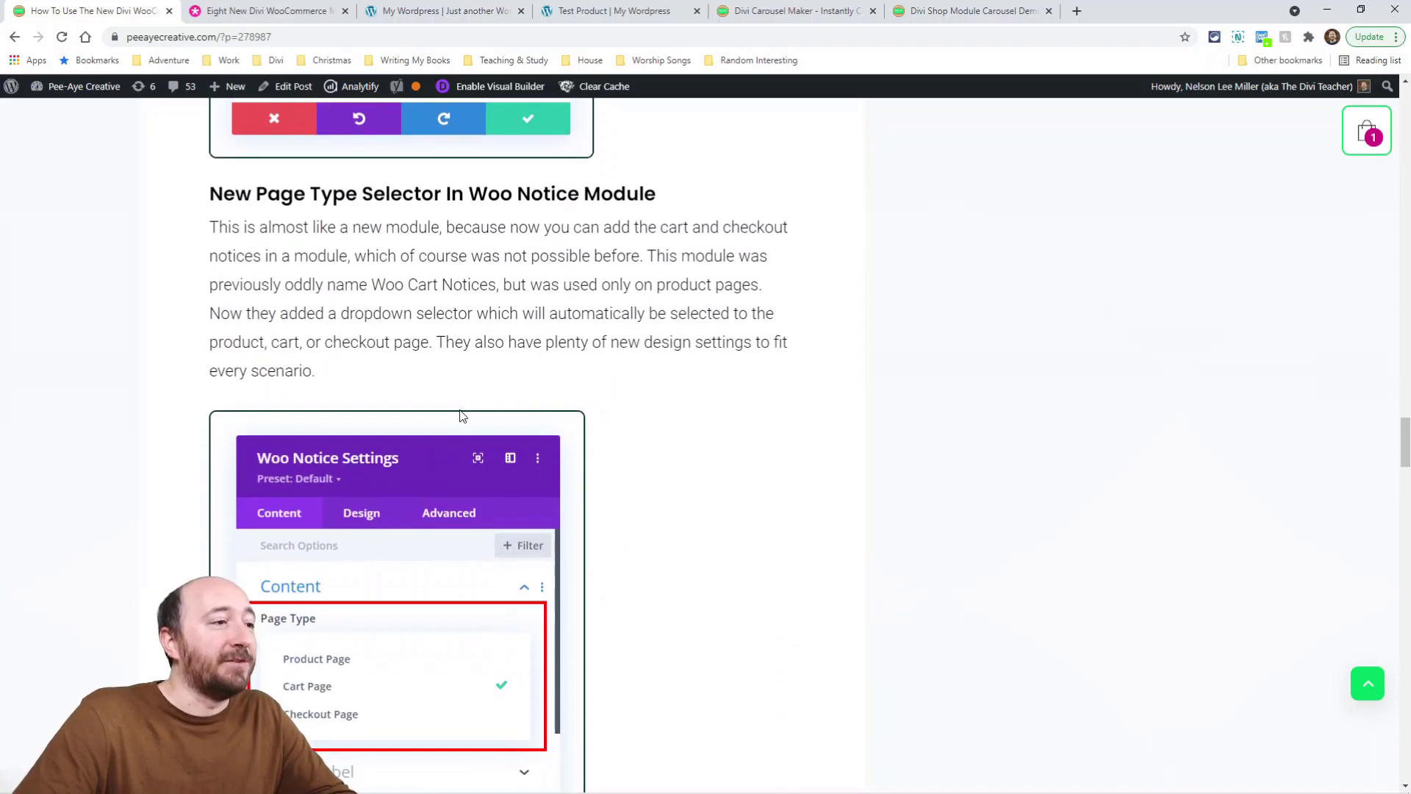
scroll(462, 416, down, 6)
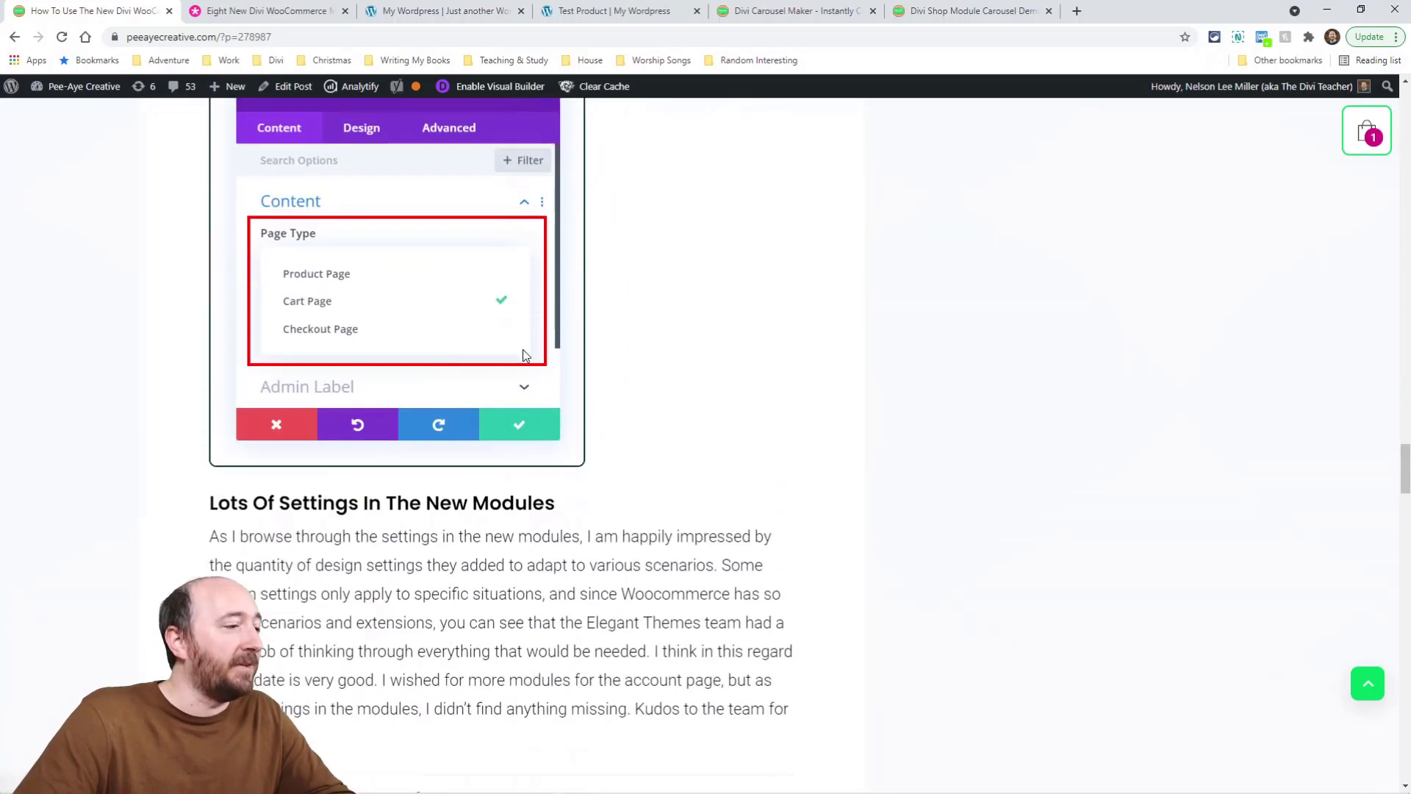
scroll(542, 369, down, 1)
scroll(659, 478, up, 9)
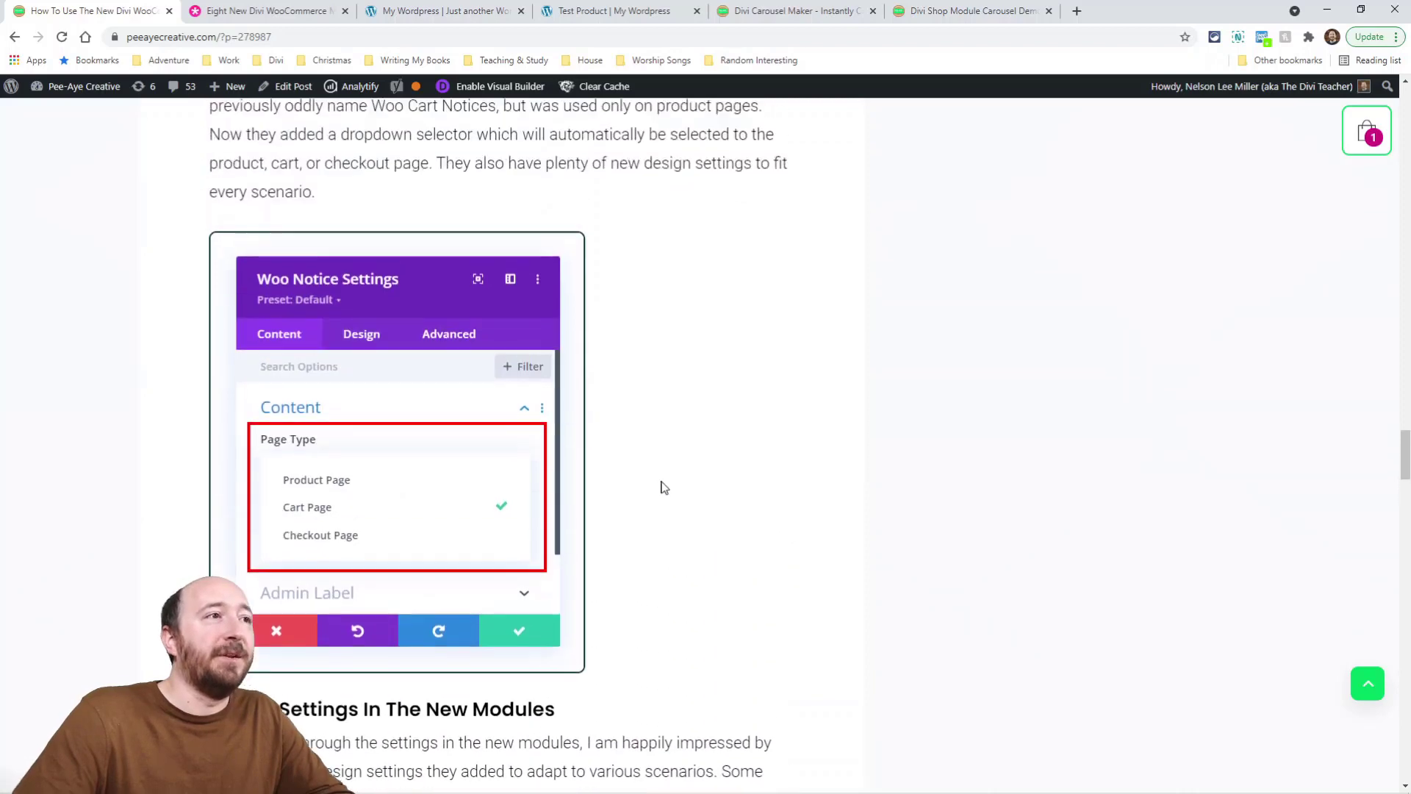
Switch to the Test Product page, add the product to the cart, and view the cart
click(592, 11)
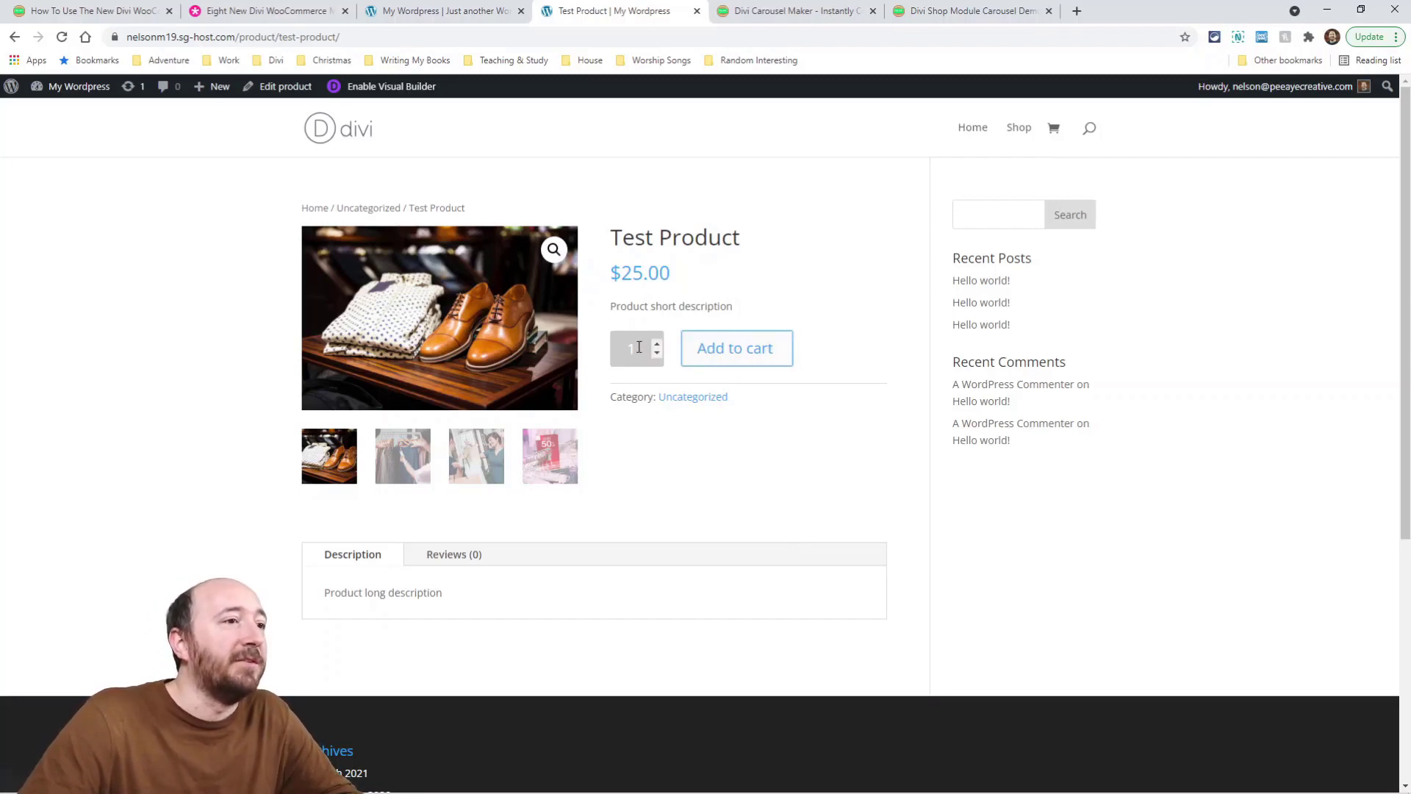
click(730, 354)
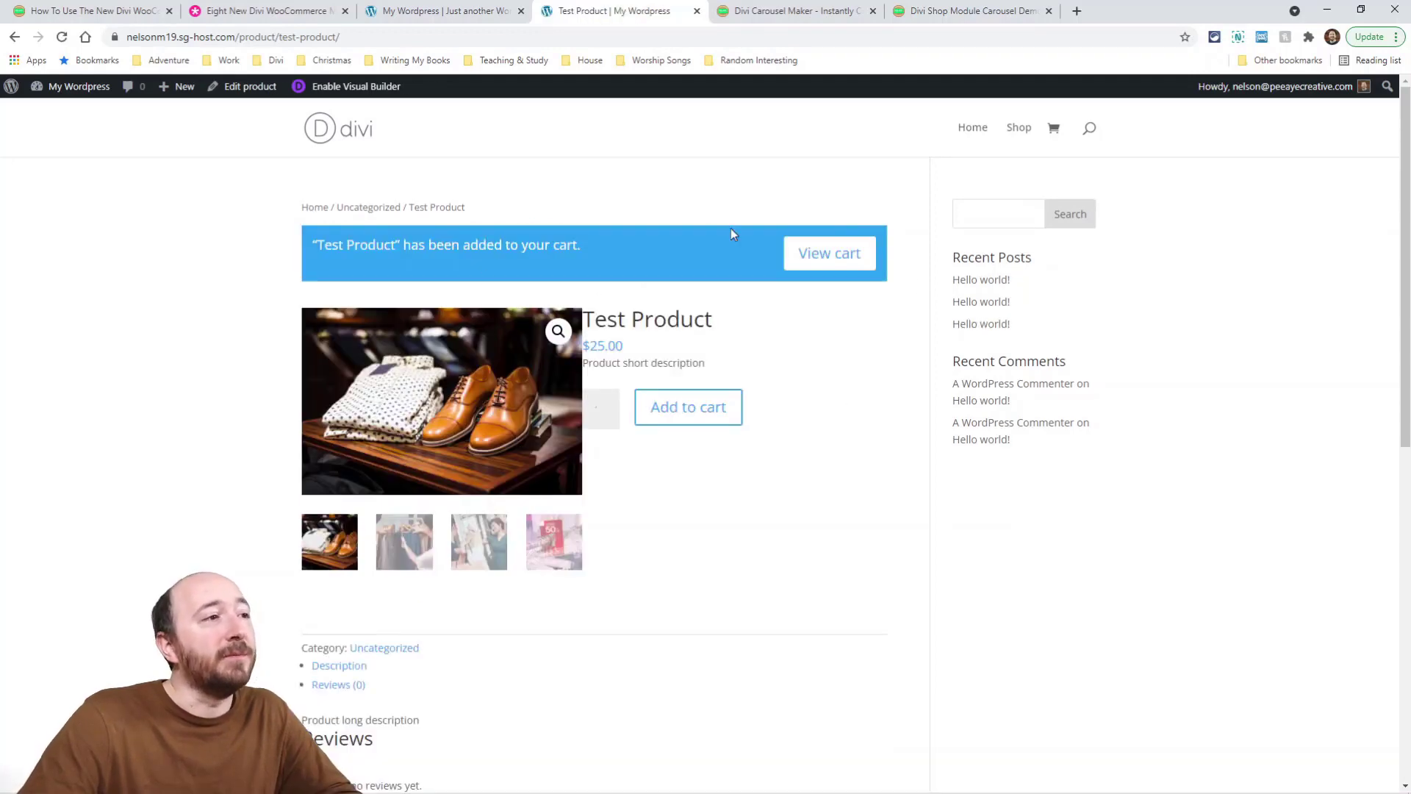
triple_click(409, 249)
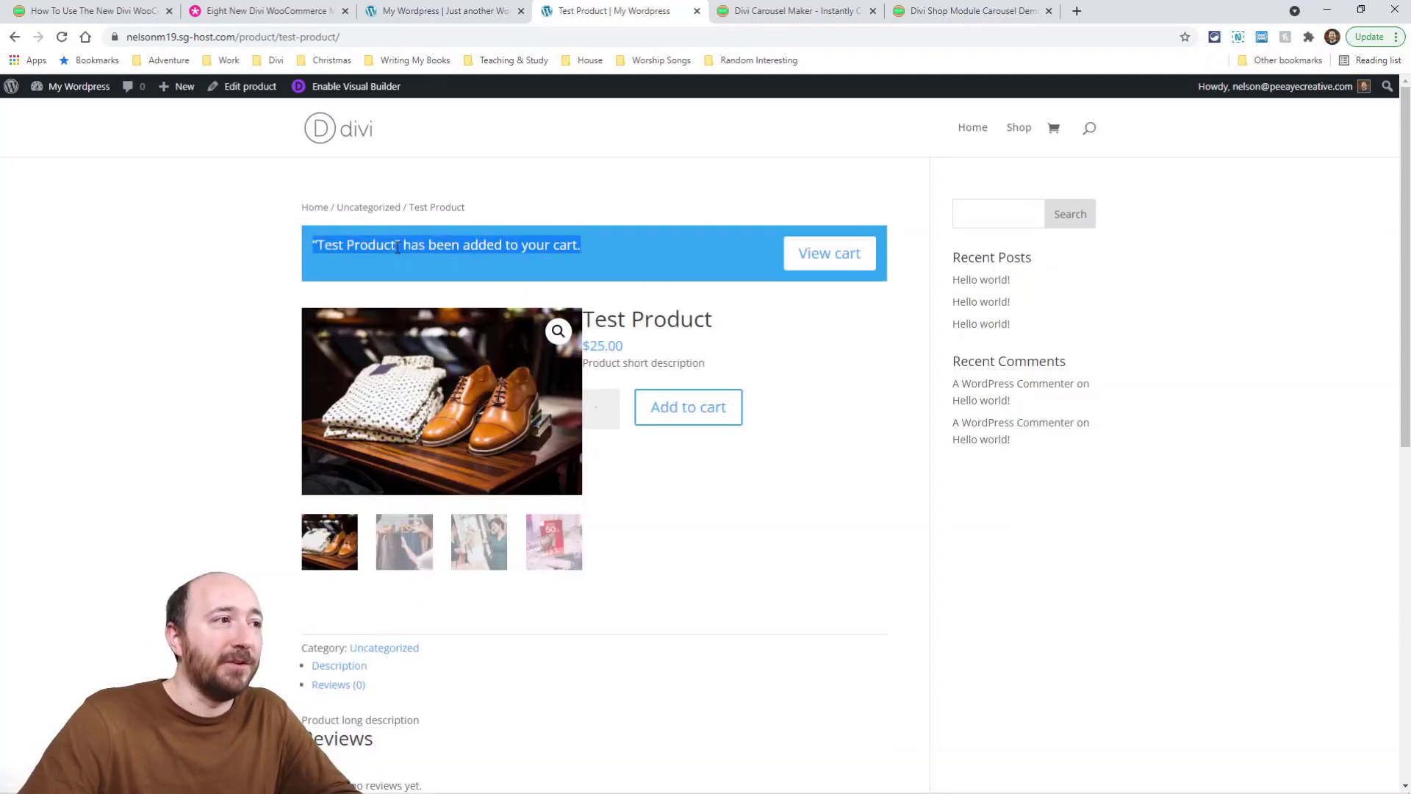
click(408, 251)
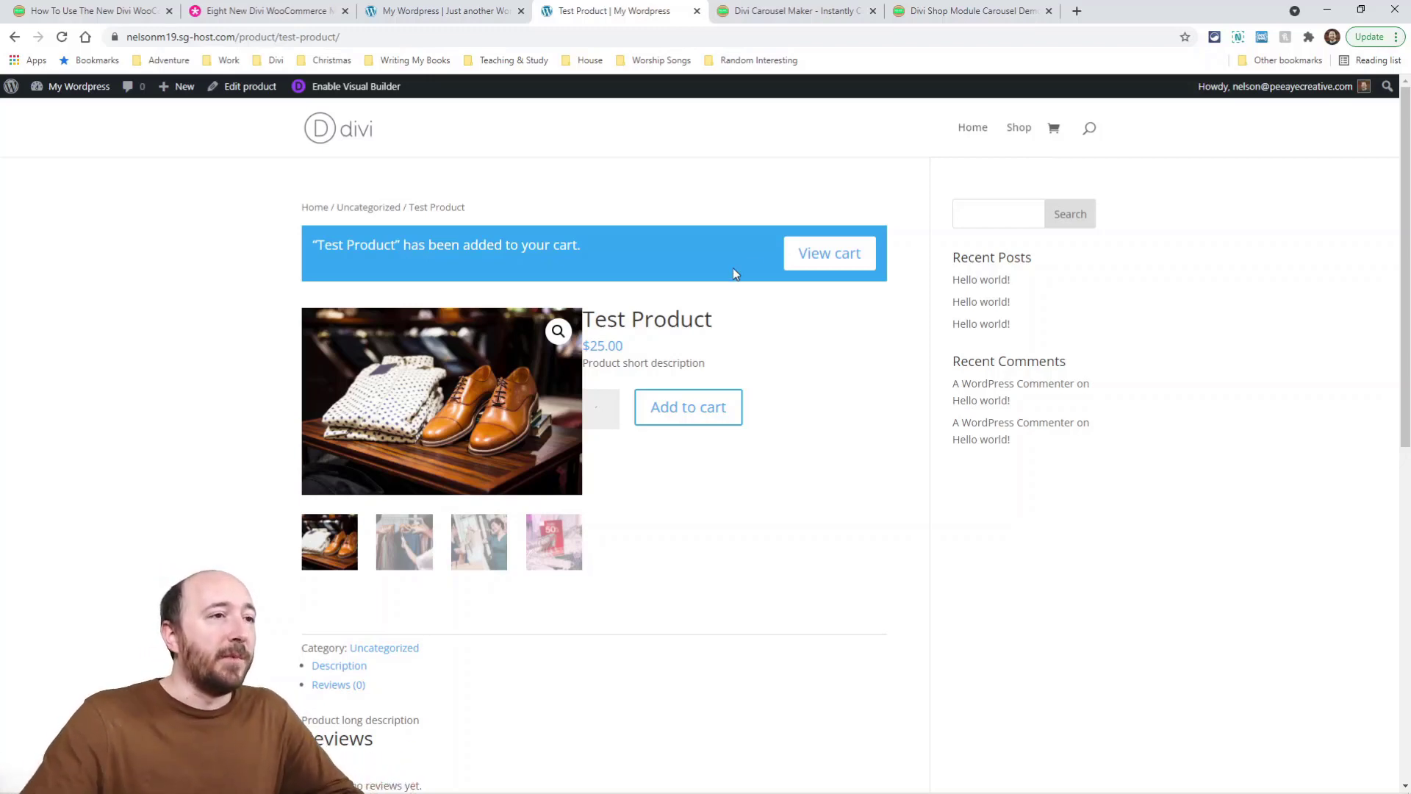
click(816, 254)
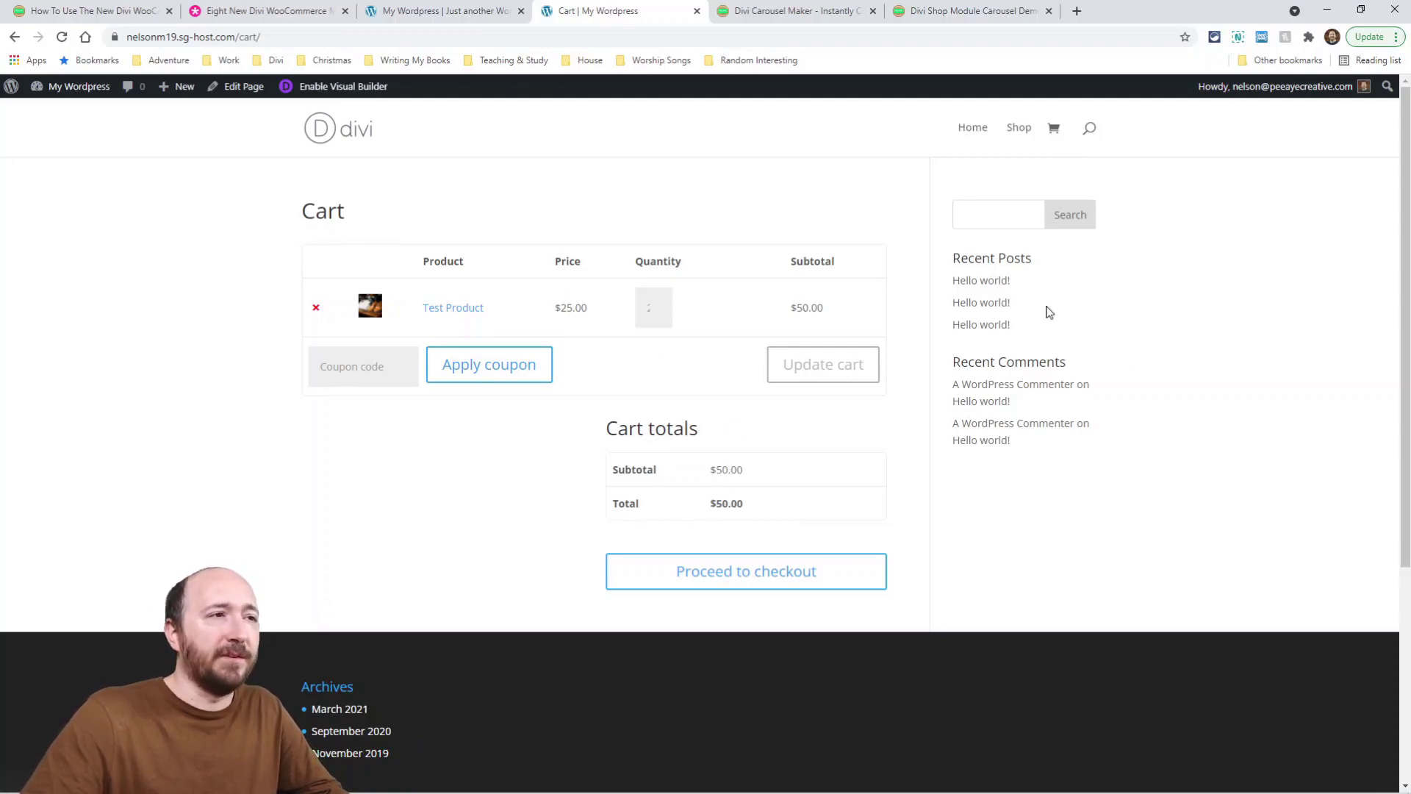
Enable the Visual Builder on the Cart page and briefly check the Post Title module's settings
click(326, 89)
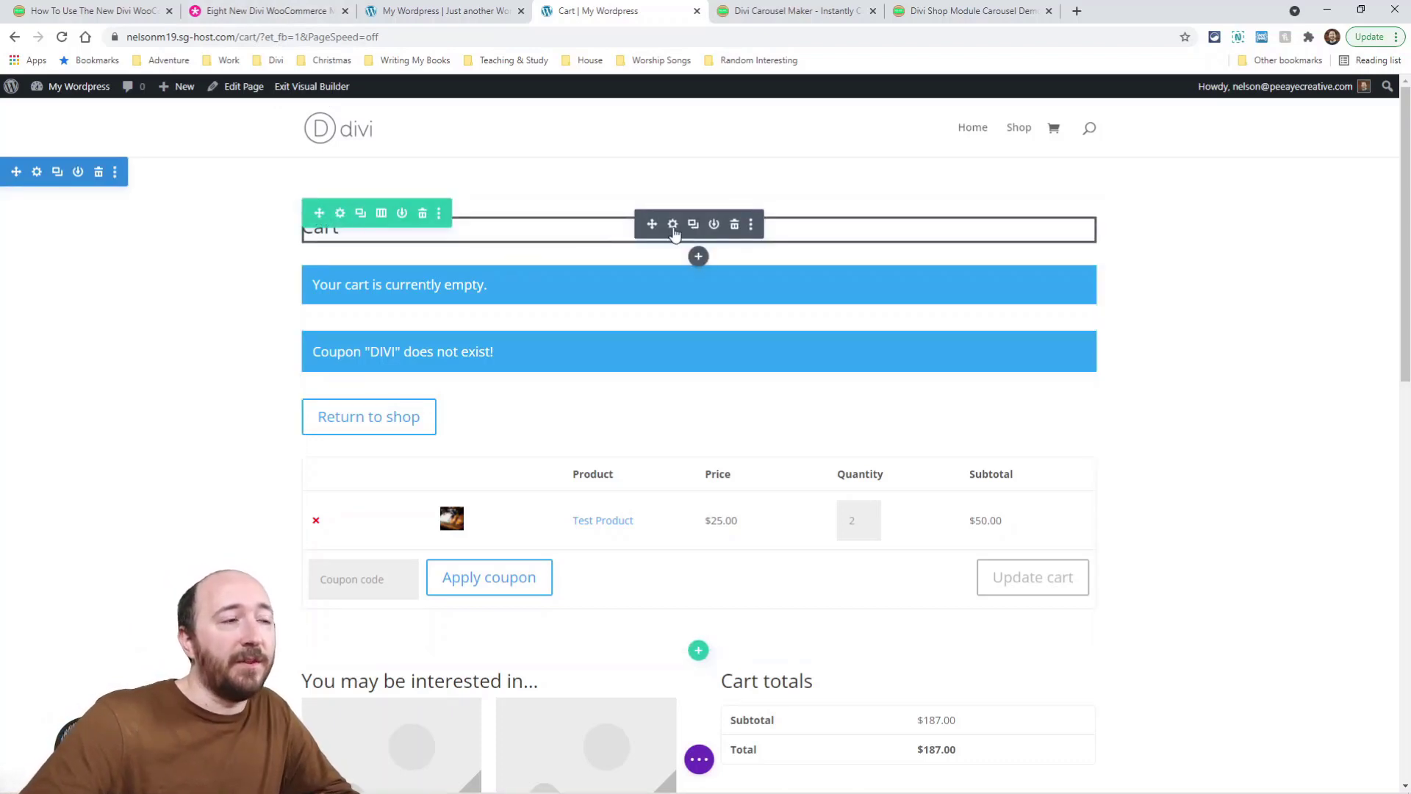
click(673, 225)
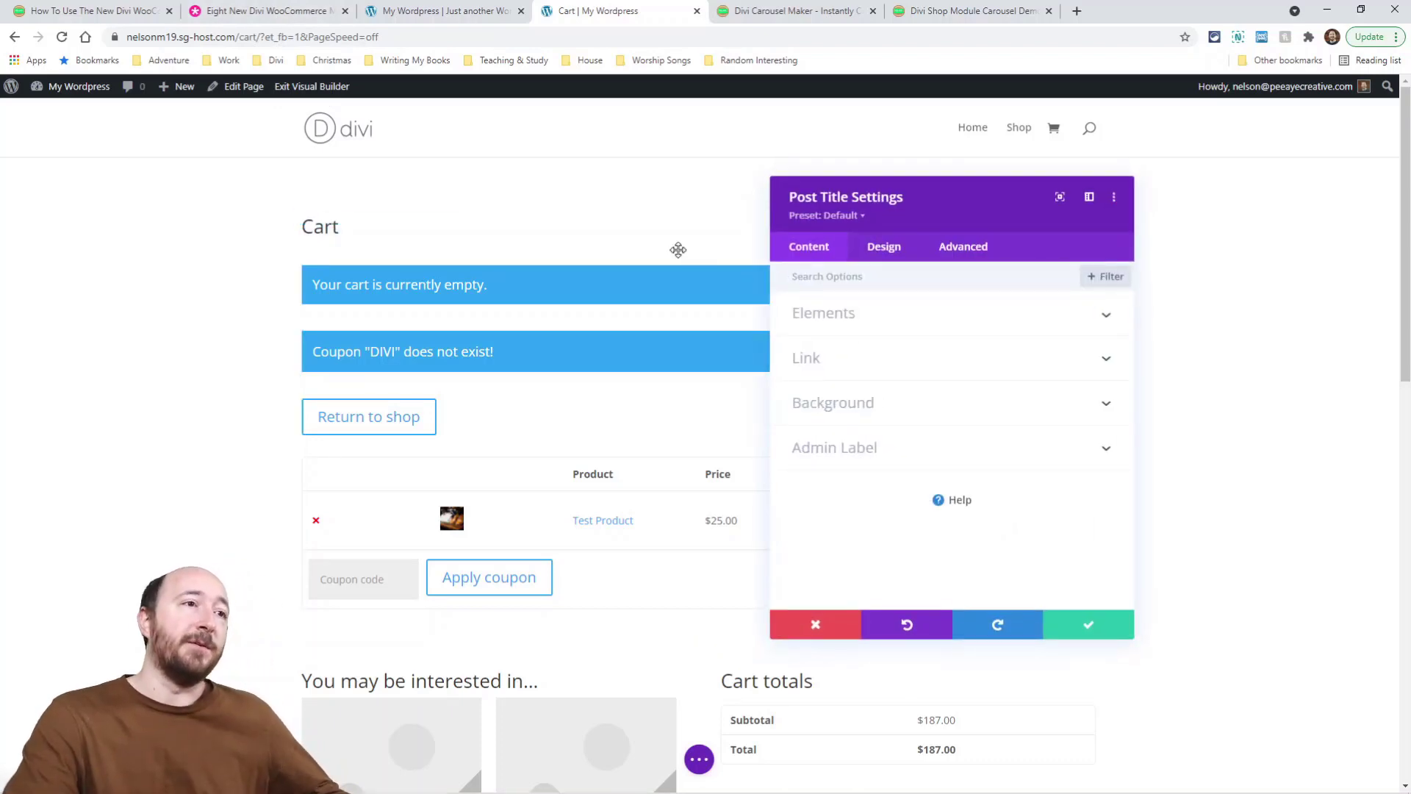
click(1088, 626)
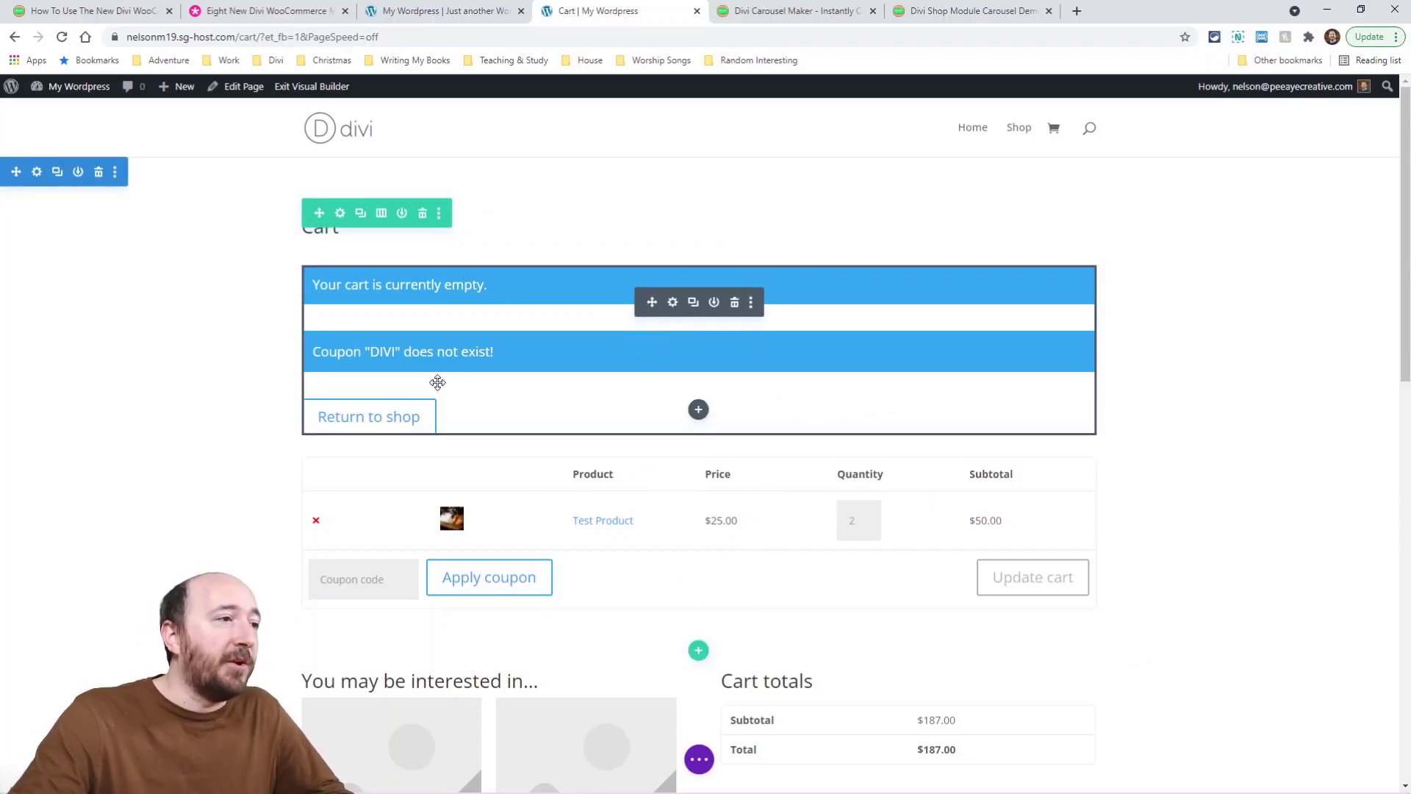
View the Page Type options in the Woo Notice module's settings, keep Cart Page, and close the settings
click(672, 303)
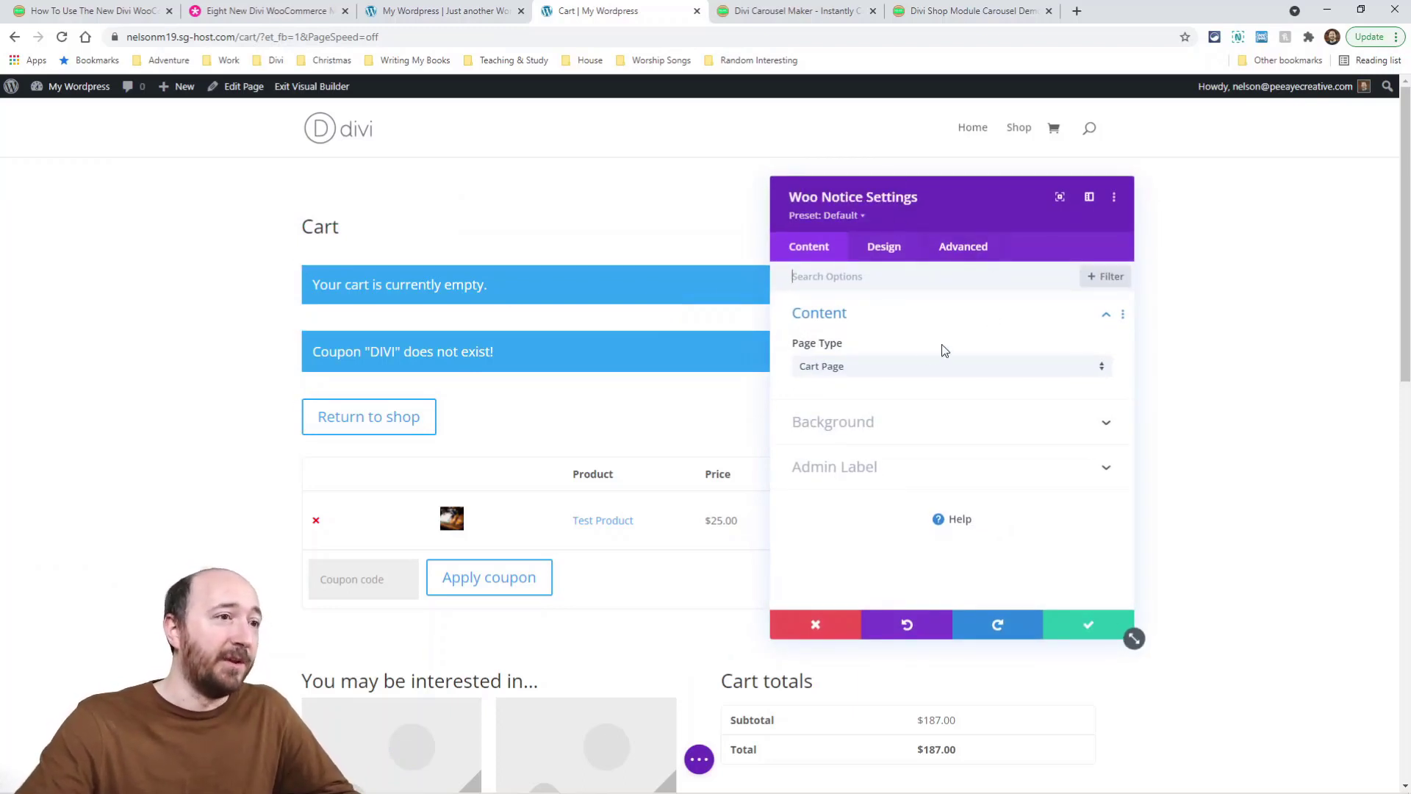
click(850, 366)
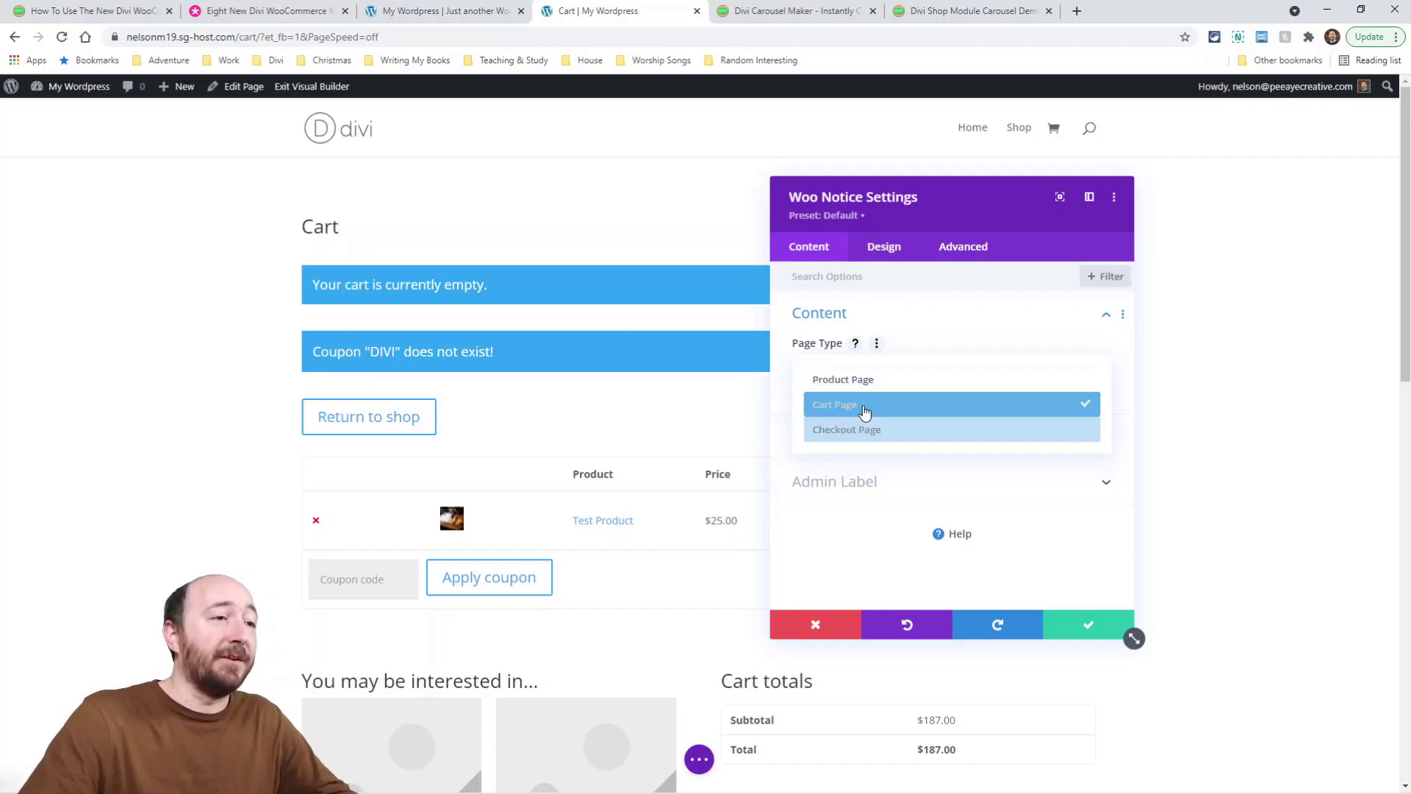
click(1073, 625)
Examine the Elements options in the Woo Cart Products module's settings, toggling Show Remove Item Icon off and back on
scroll(674, 443, down, 3)
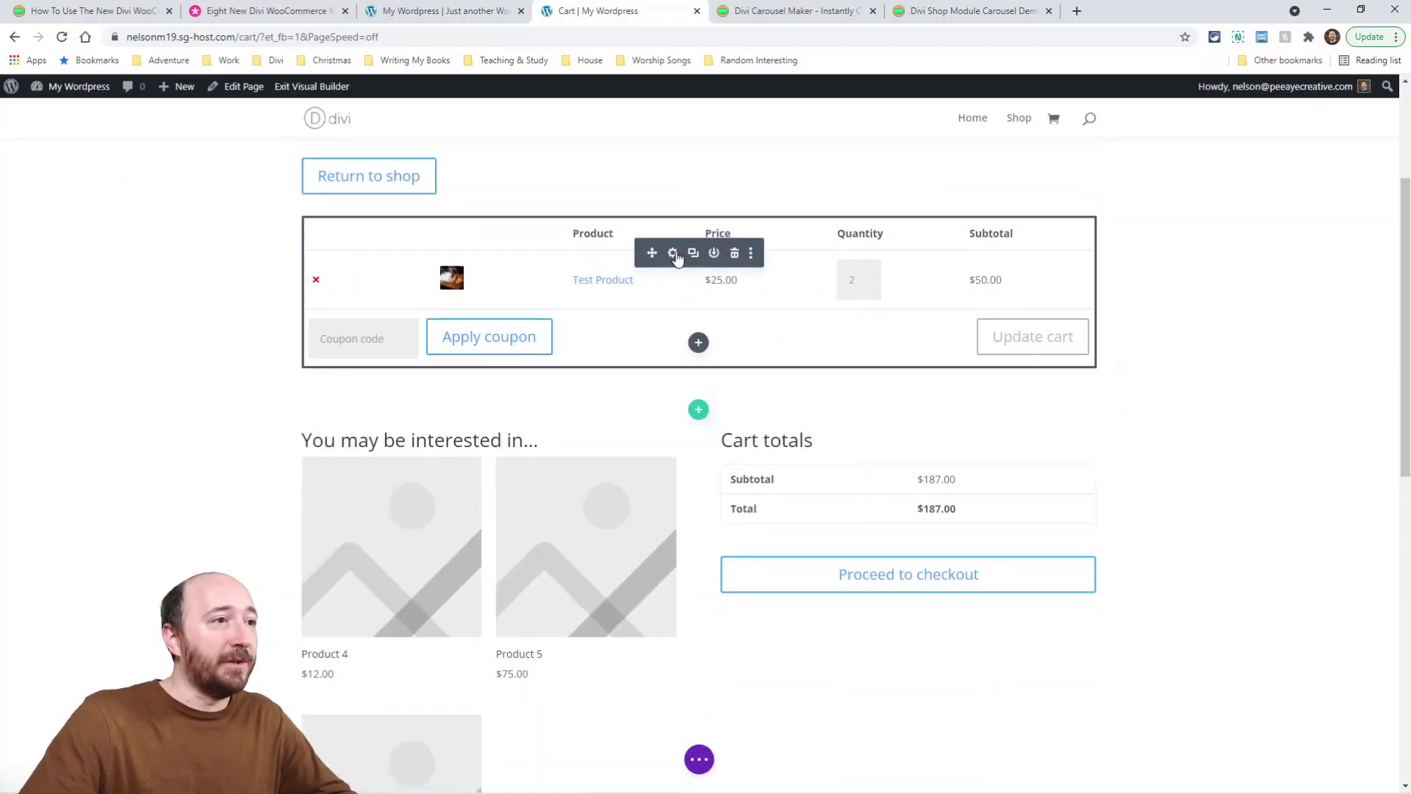
click(674, 254)
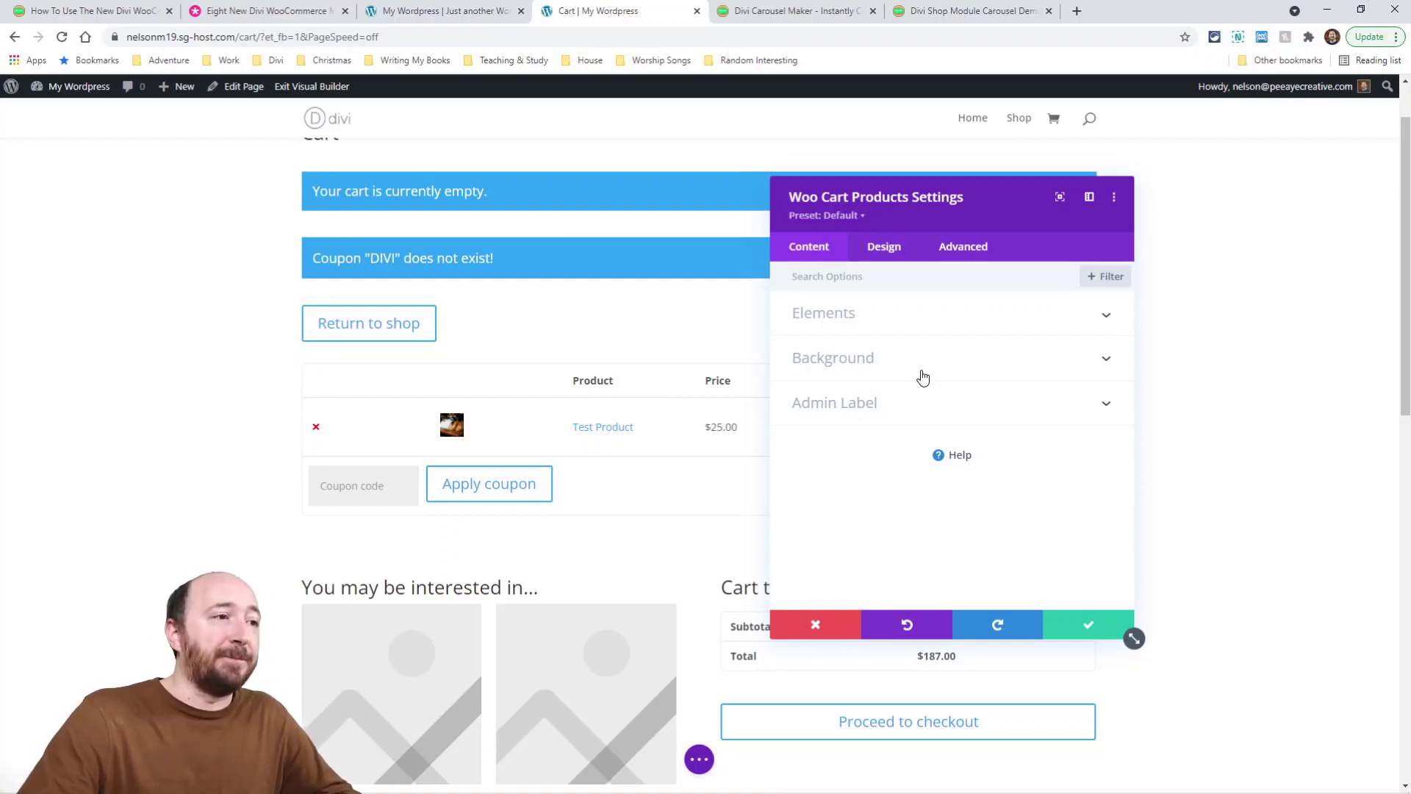
drag(899, 187, 1013, 499)
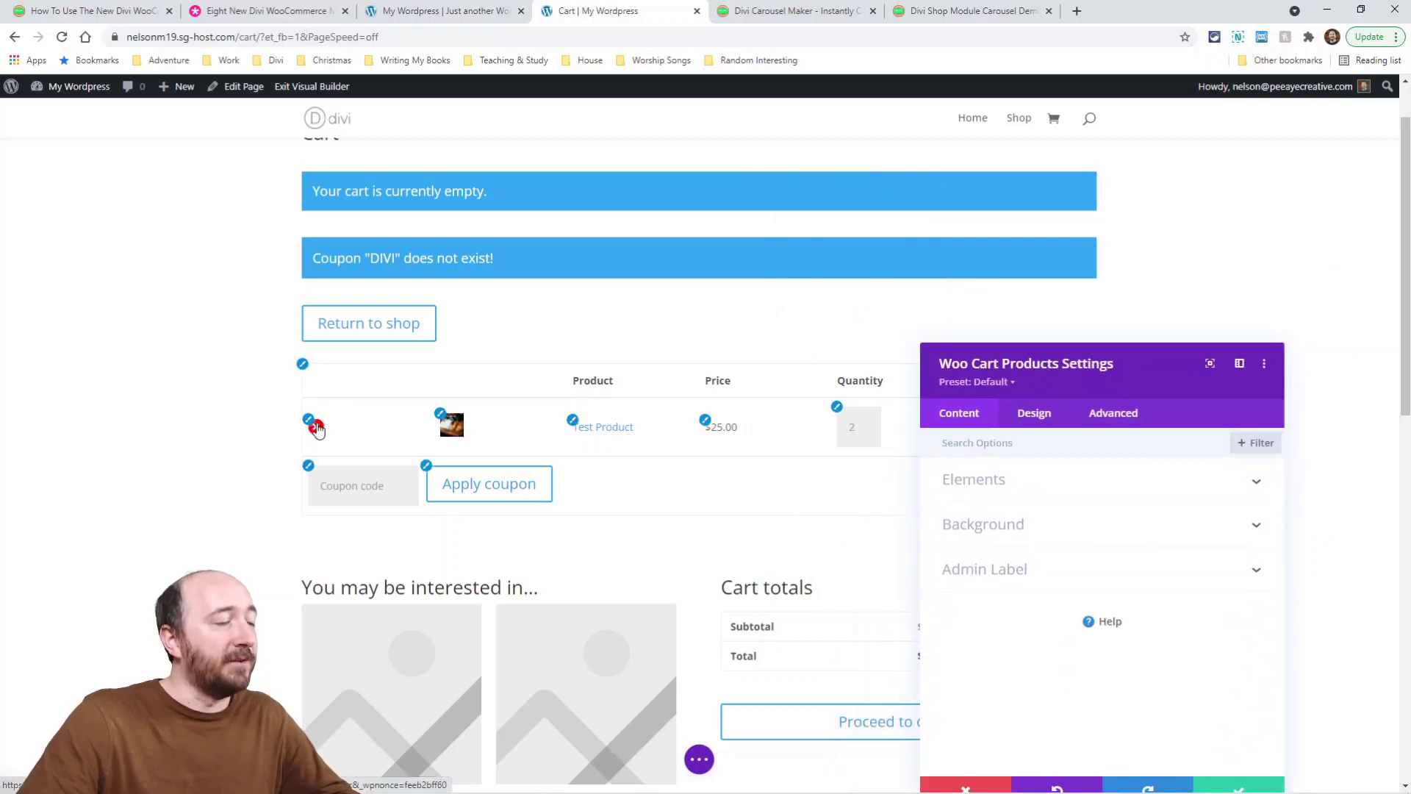
click(973, 485)
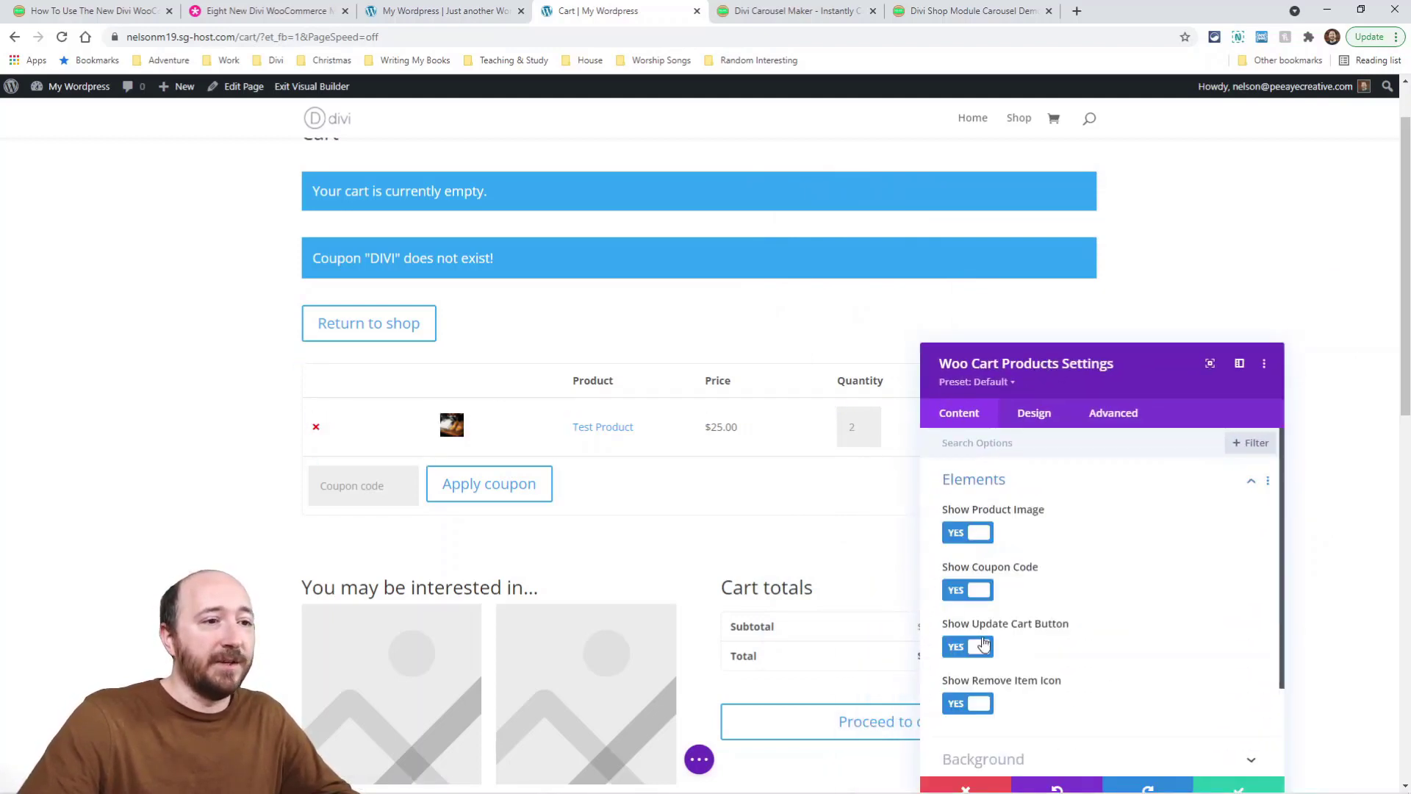
click(967, 701)
click(966, 701)
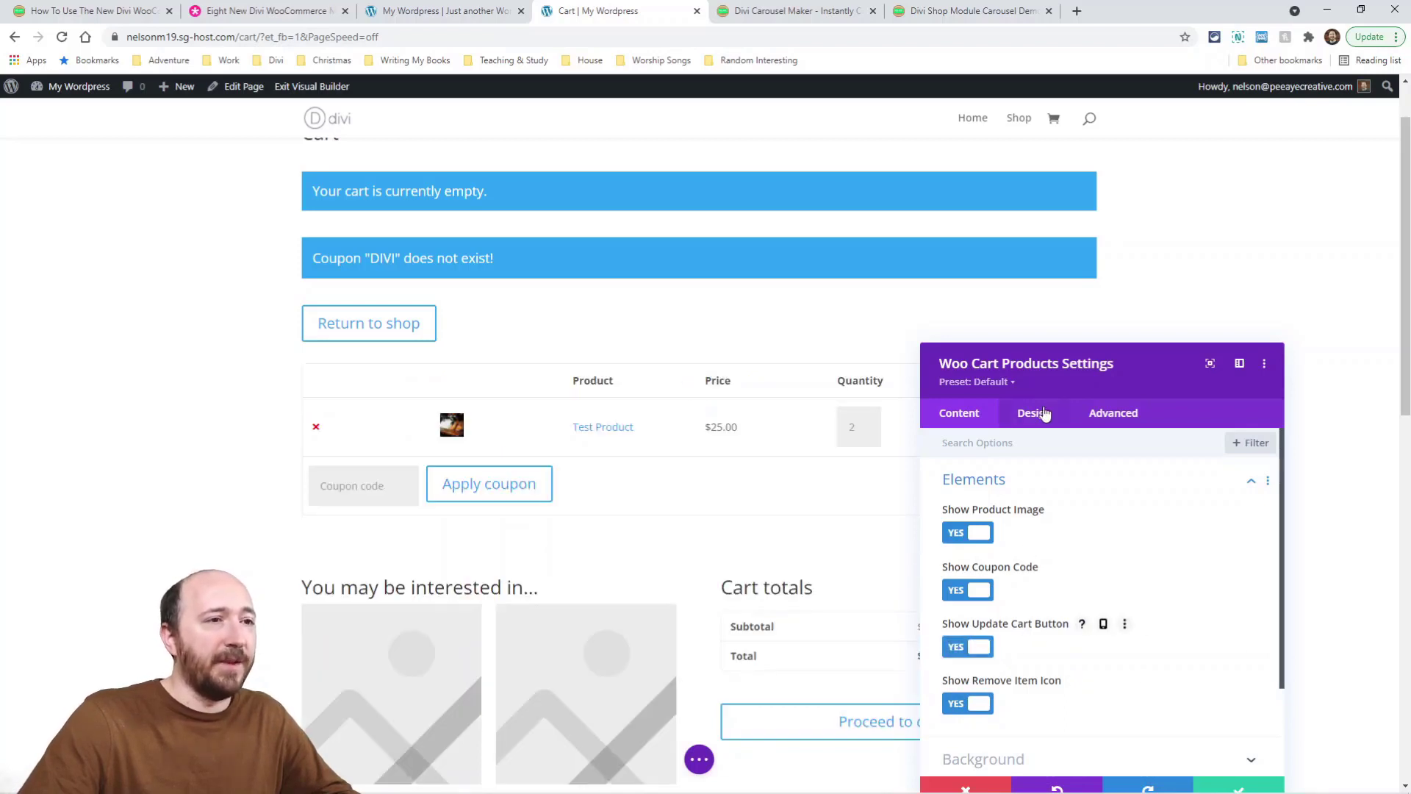
Toggle Show Product Image off and back on in the Woo Cart Products module's Elements options
drag(1044, 414, 562, 308)
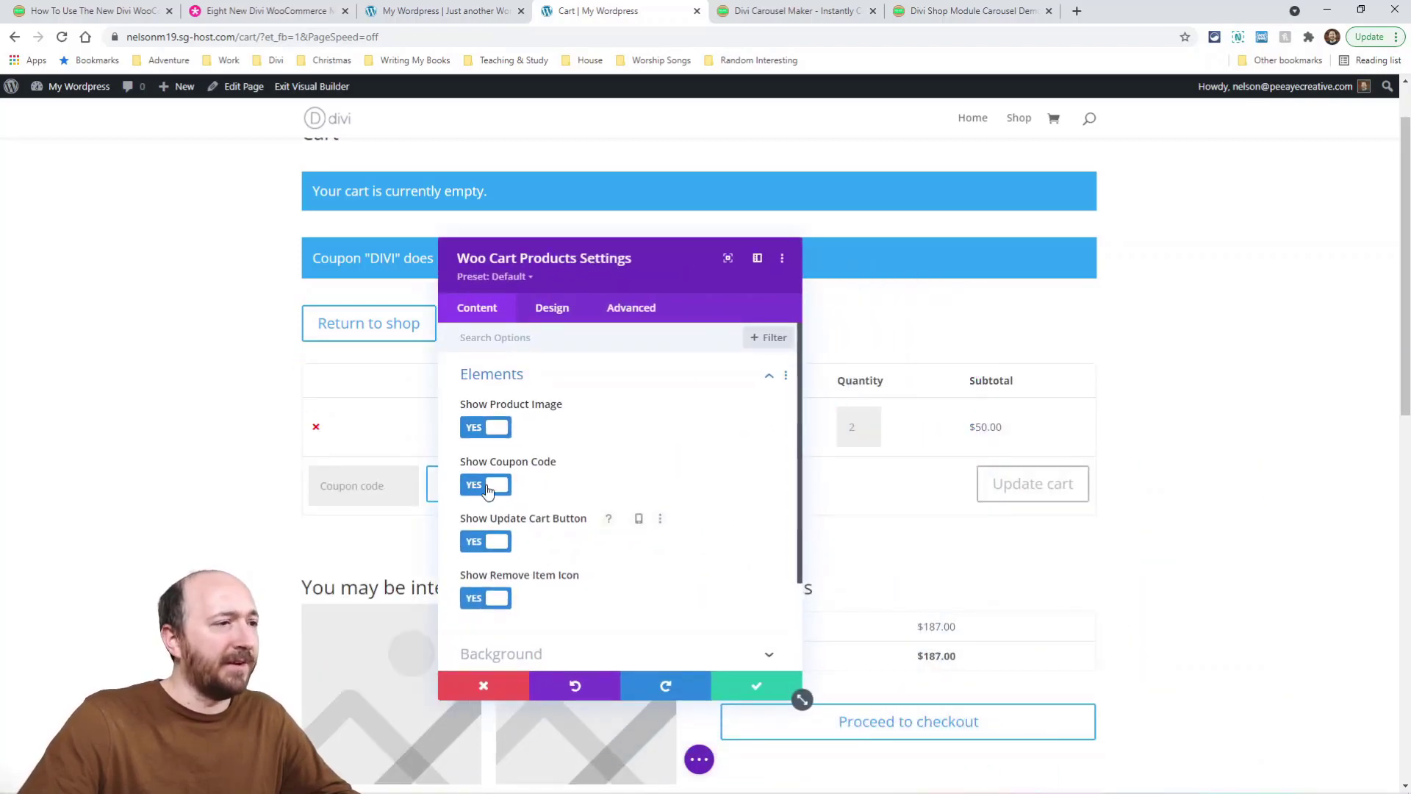
click(485, 427)
drag(587, 271, 798, 275)
click(699, 431)
Try the Horizontal and Vertical options for Product Row Layout in the Woo Cart Products module's design settings
click(763, 311)
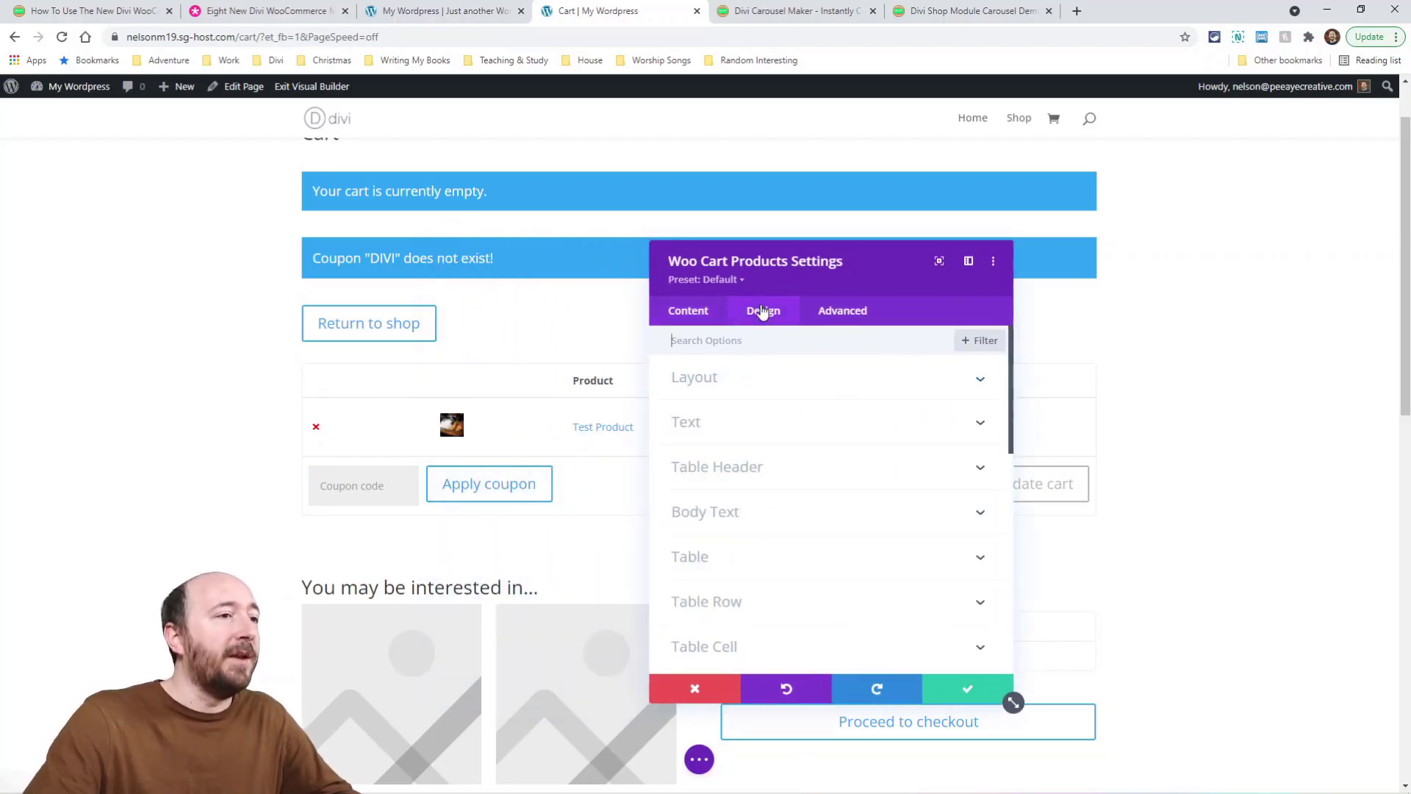
click(737, 392)
drag(870, 273, 1075, 239)
click(967, 394)
click(946, 434)
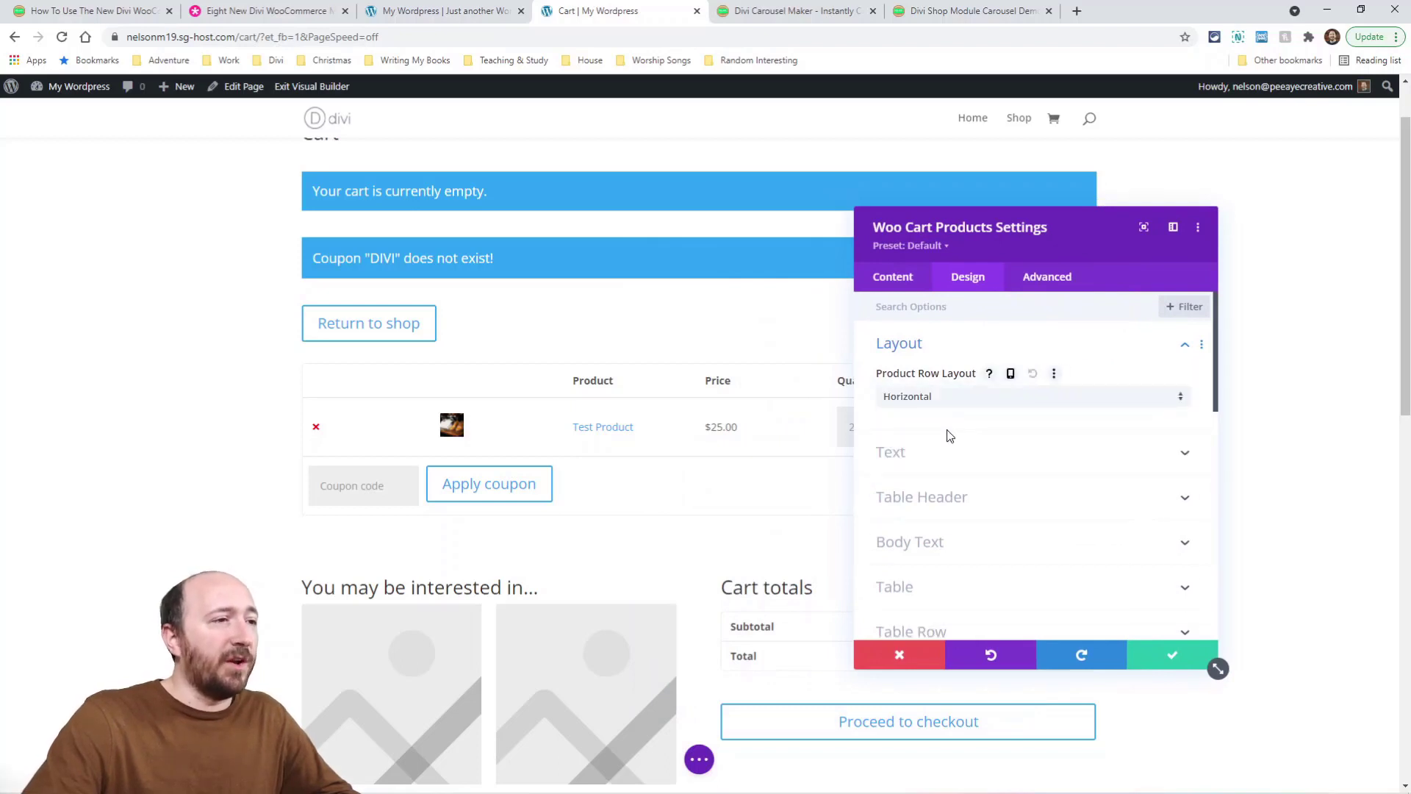
click(933, 397)
click(930, 474)
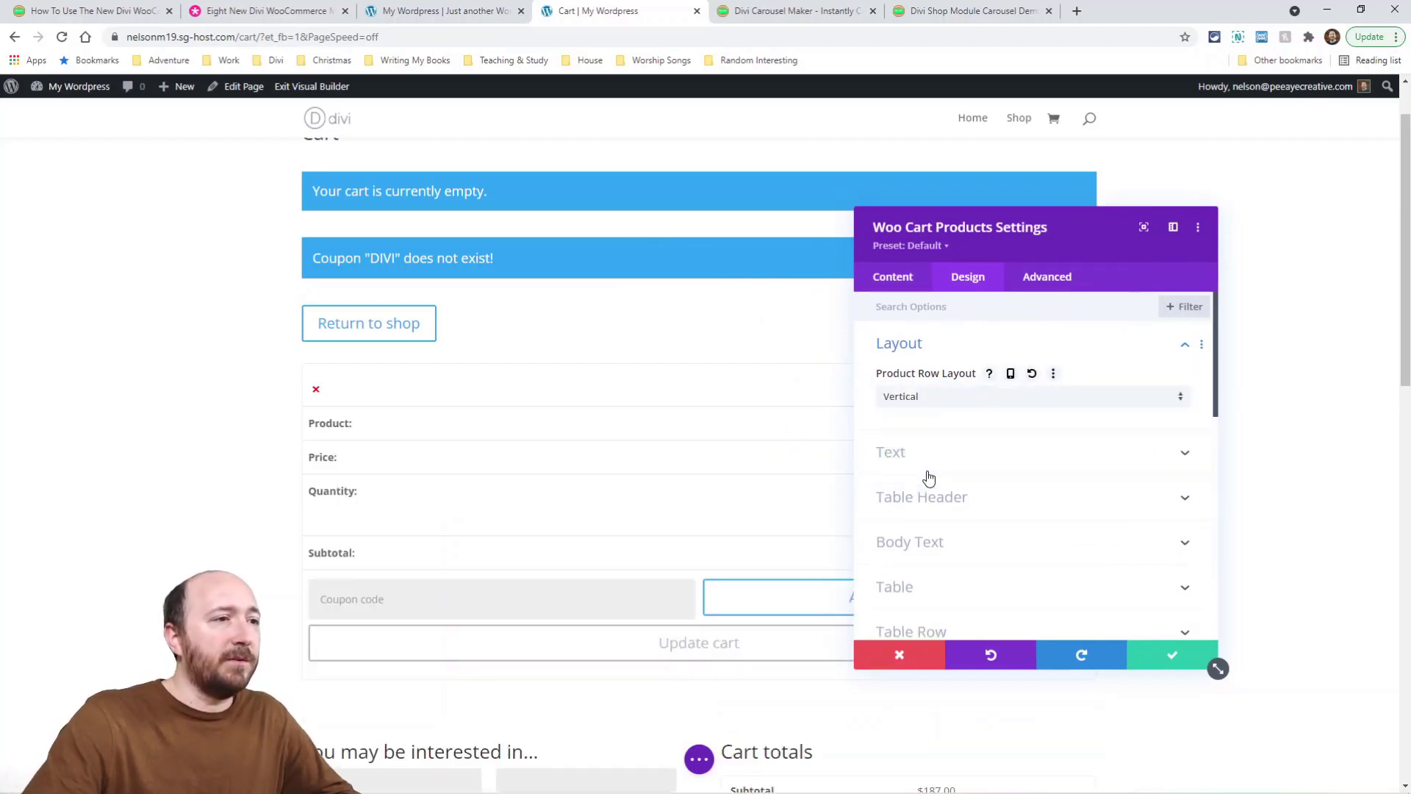
Return the Woo Cart Products module's Product Row Layout to Default
drag(1022, 287, 953, 241)
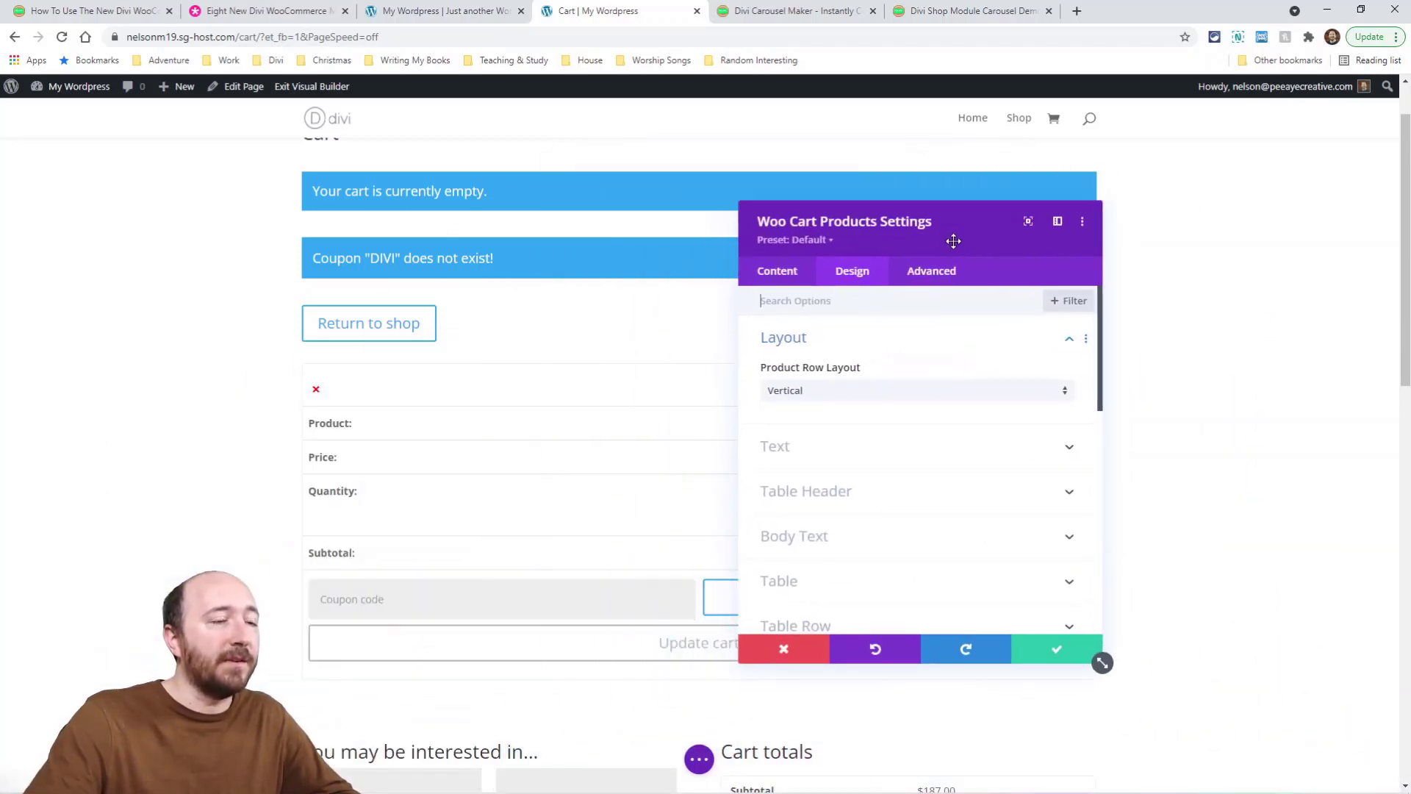
click(839, 396)
click(829, 404)
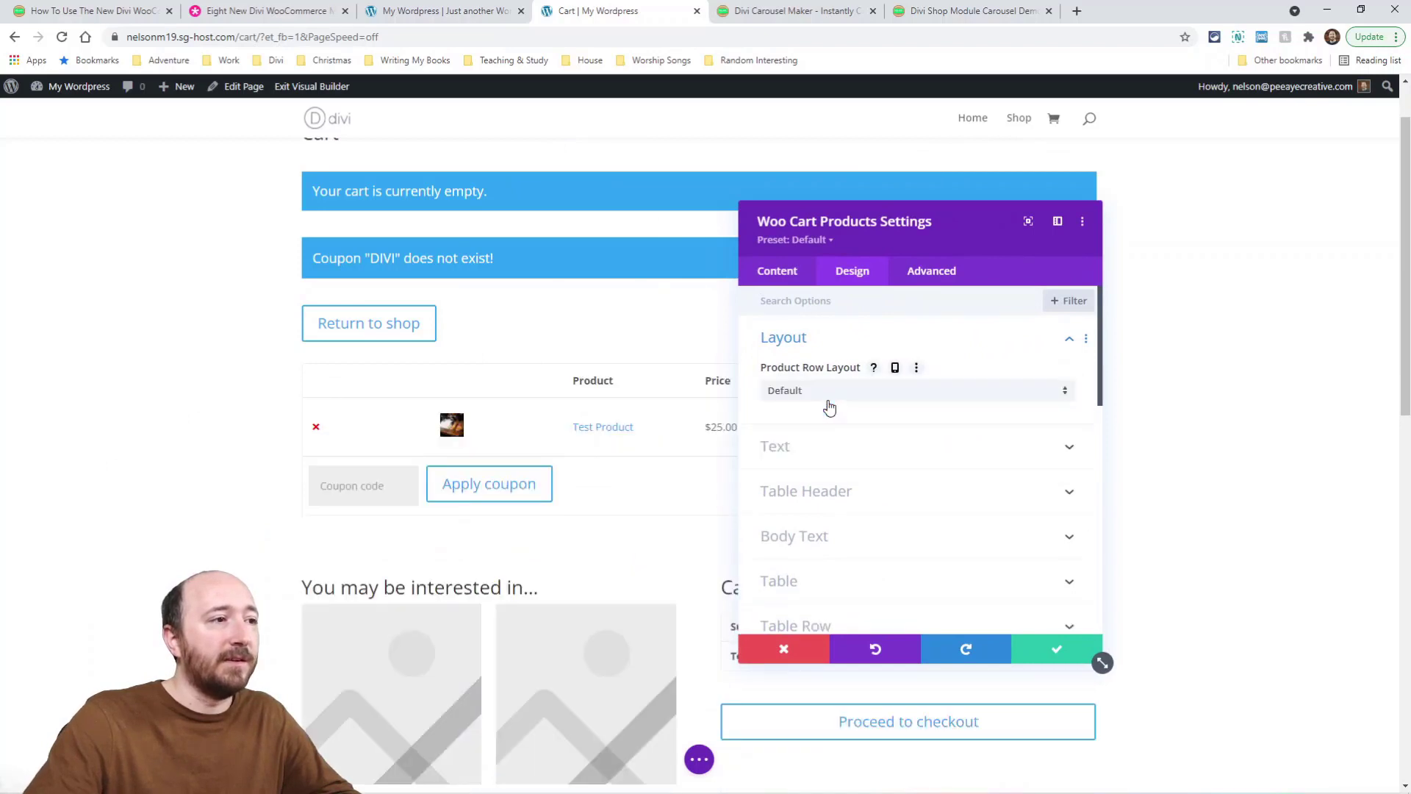
Examine the Text and Body Text design options of the Woo Cart Products module
click(812, 458)
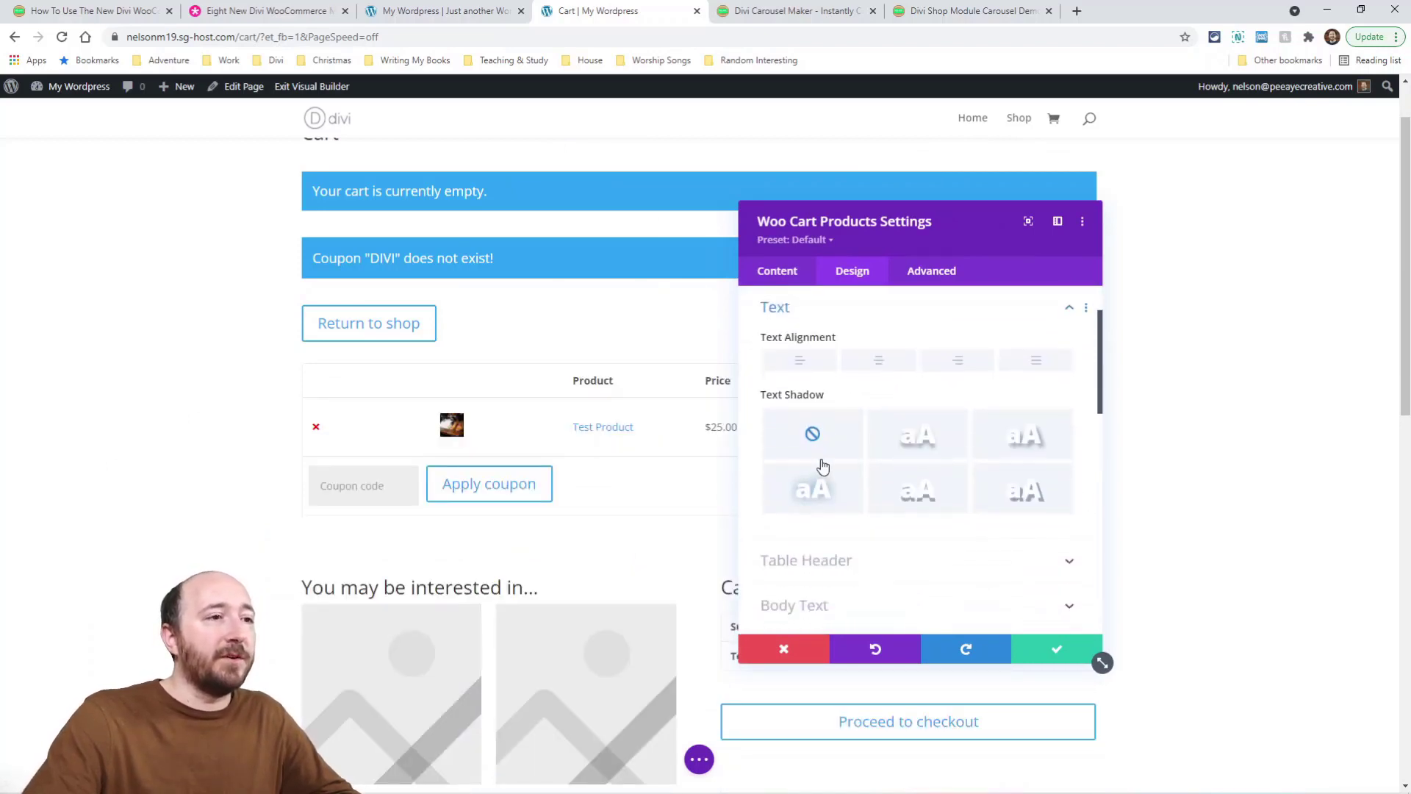
scroll(838, 452, down, 4)
click(815, 318)
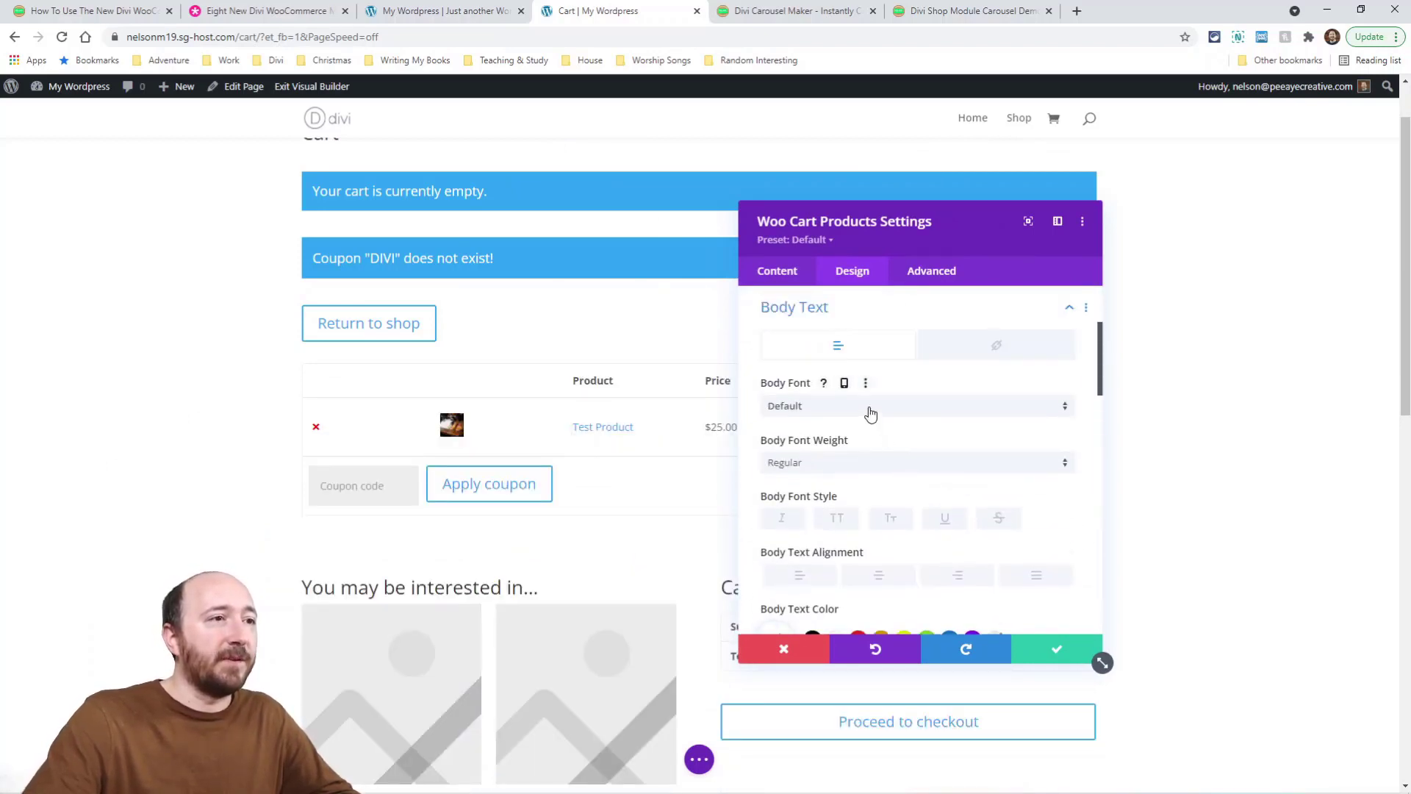
scroll(873, 427, down, 3)
scroll(874, 433, down, 5)
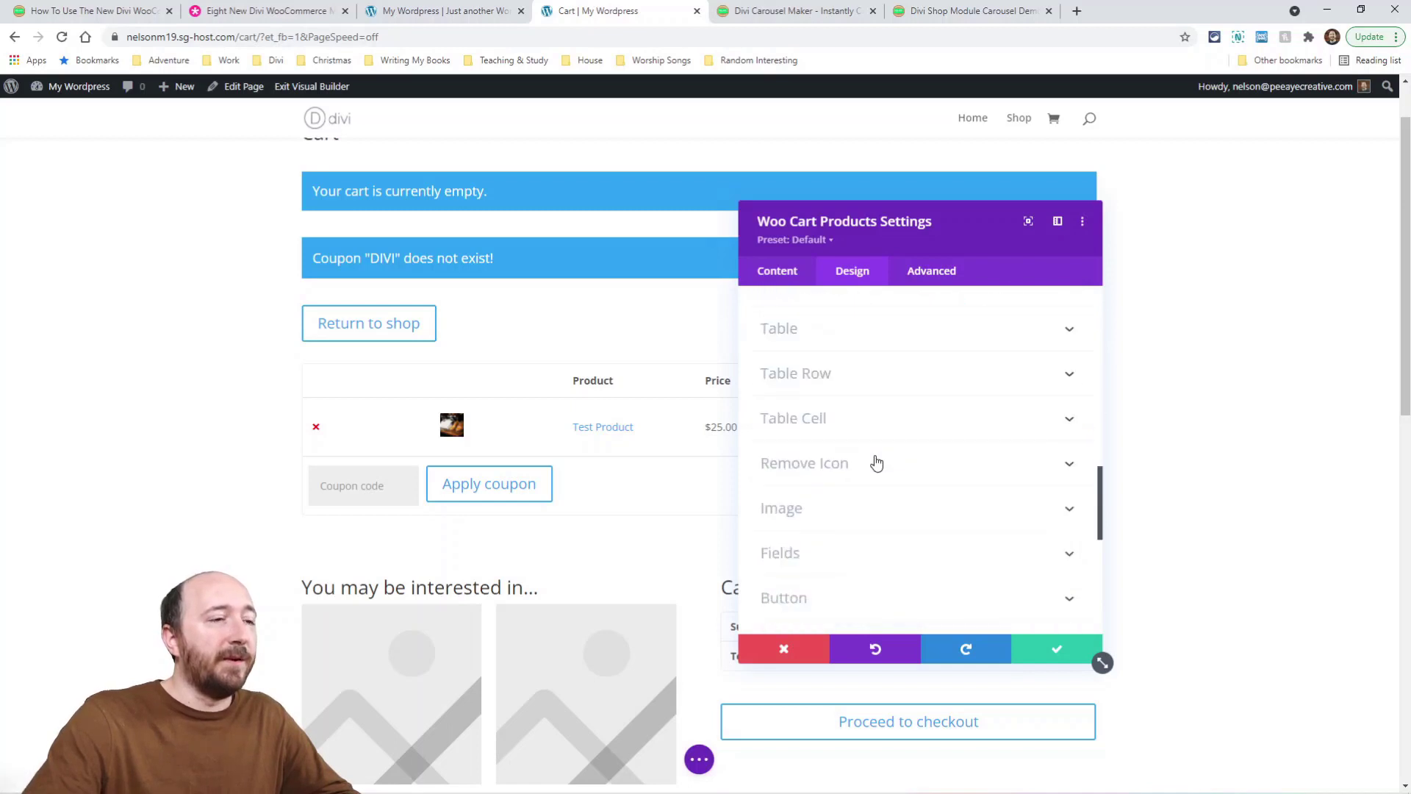
Give the cart's Remove Icon an orange background and white text color, and save the Woo Cart Products settings
click(804, 452)
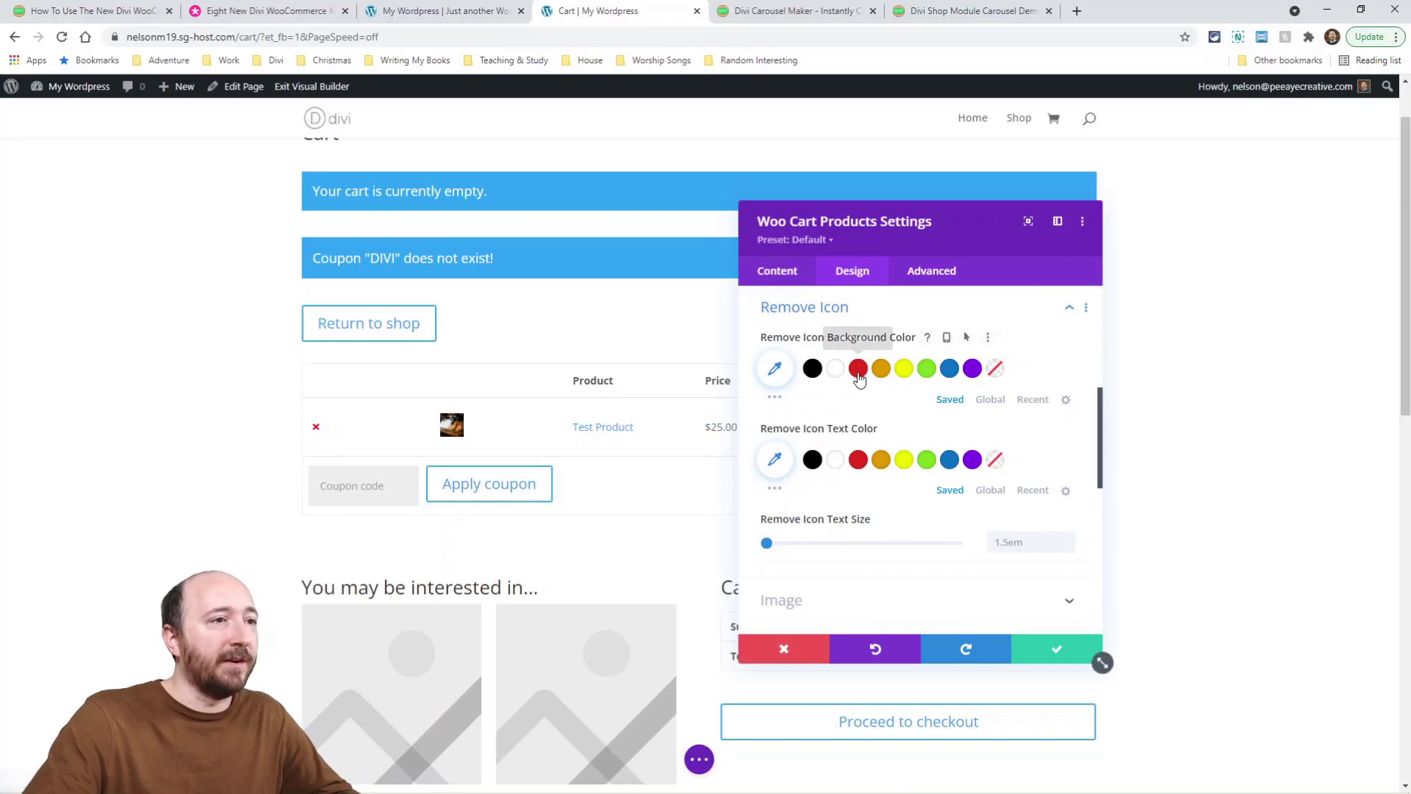
click(881, 368)
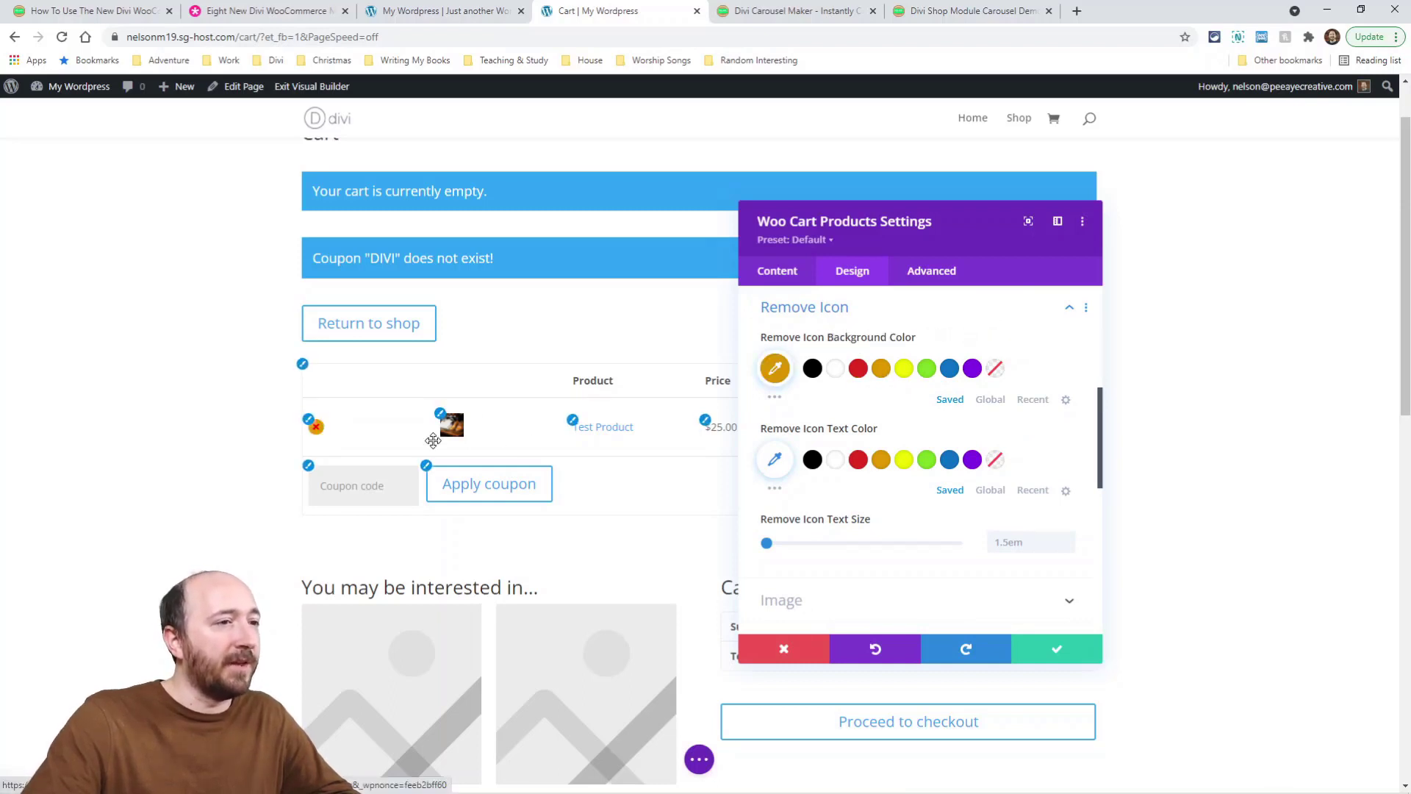
click(857, 459)
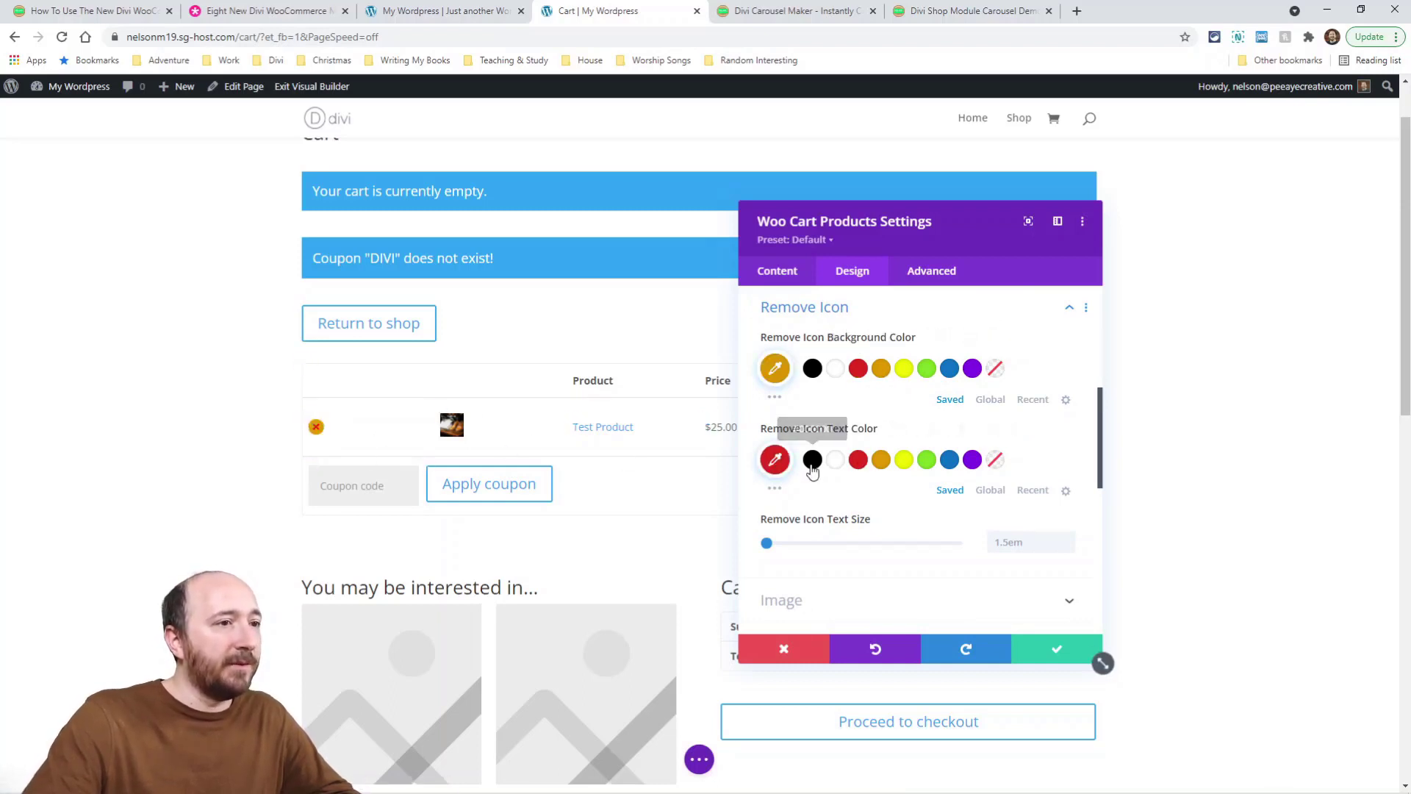
click(835, 459)
scroll(885, 368, up, 3)
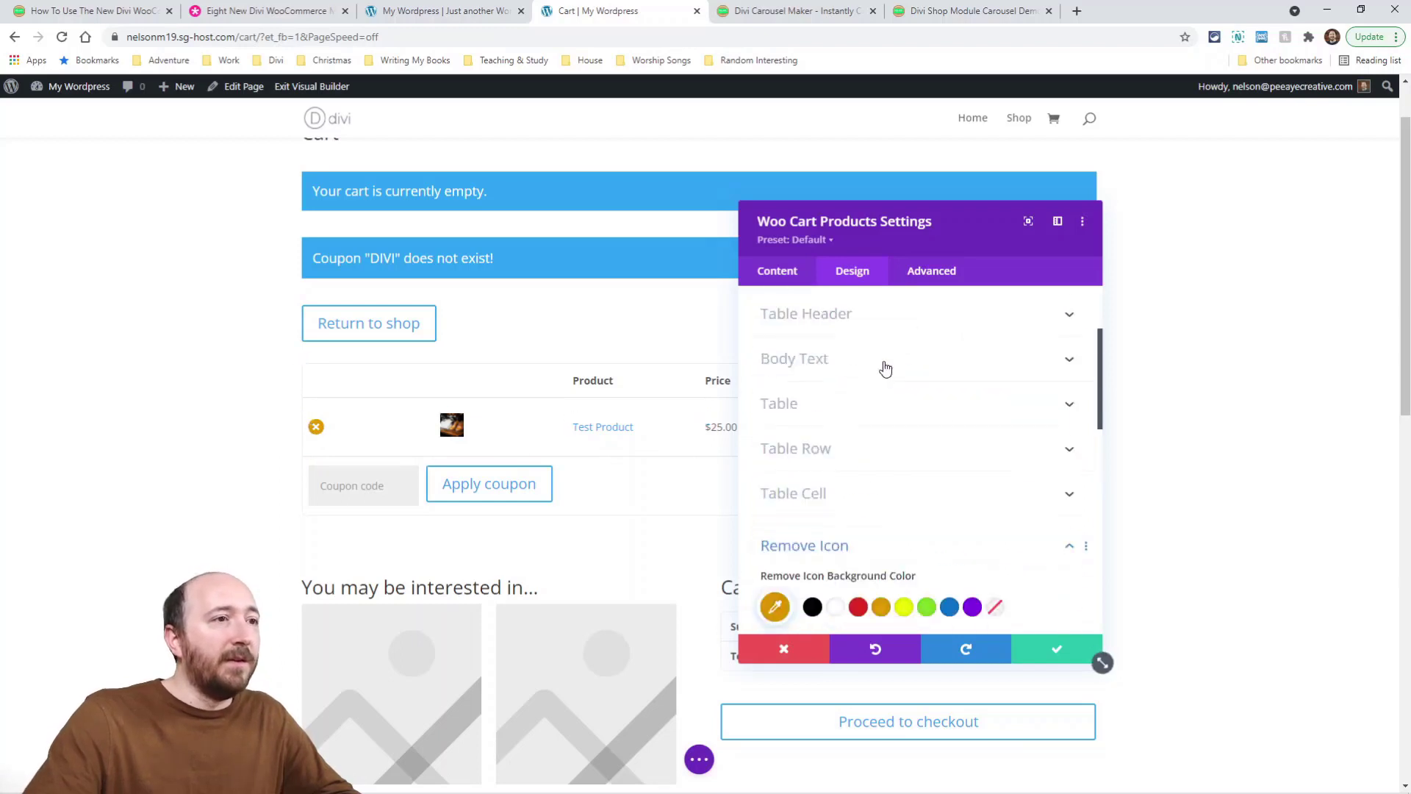
scroll(845, 460, down, 5)
click(1052, 648)
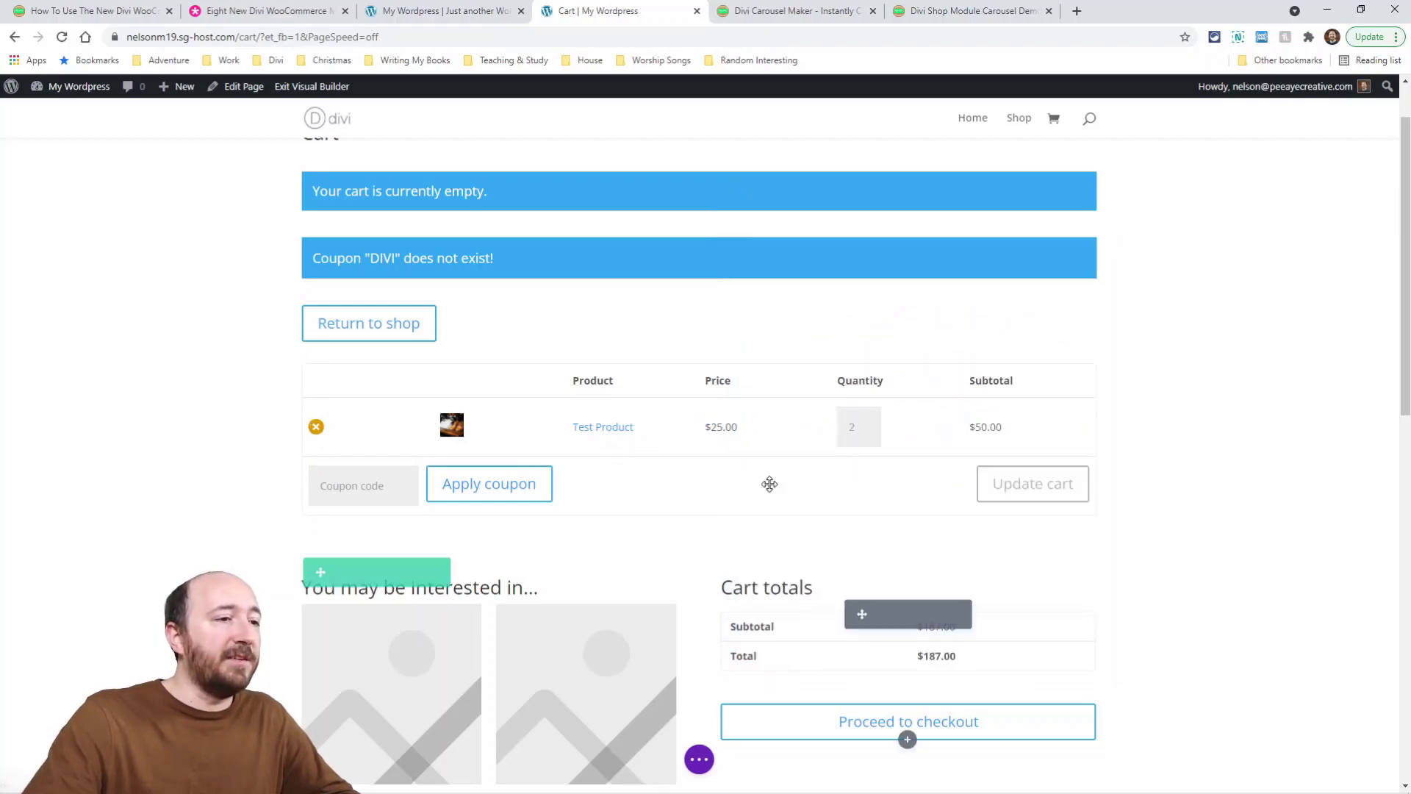
Examine the Content options in the Woo Cross Sells module's settings, then close the settings
scroll(450, 368, down, 5)
click(461, 248)
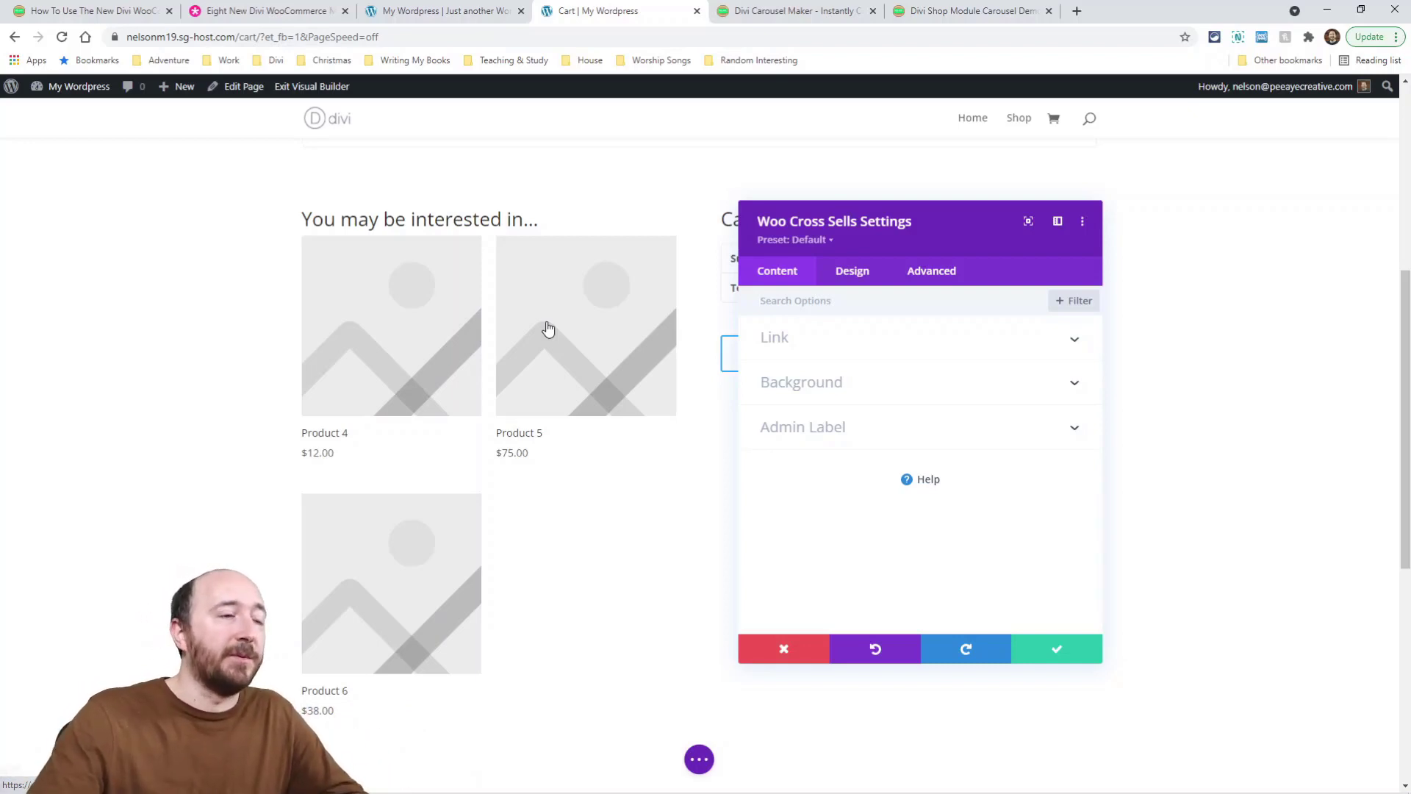
click(1056, 653)
scroll(413, 378, up, 4)
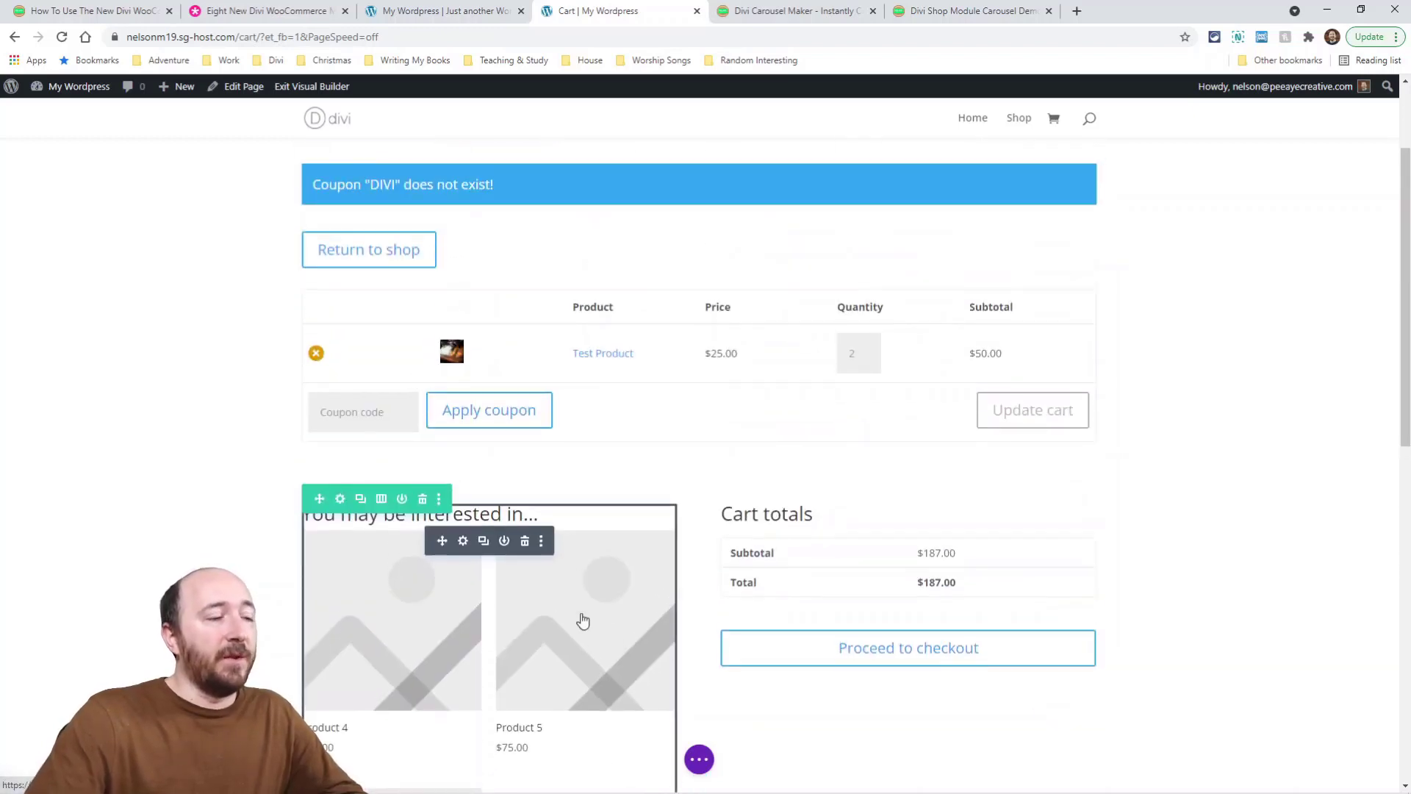
click(463, 541)
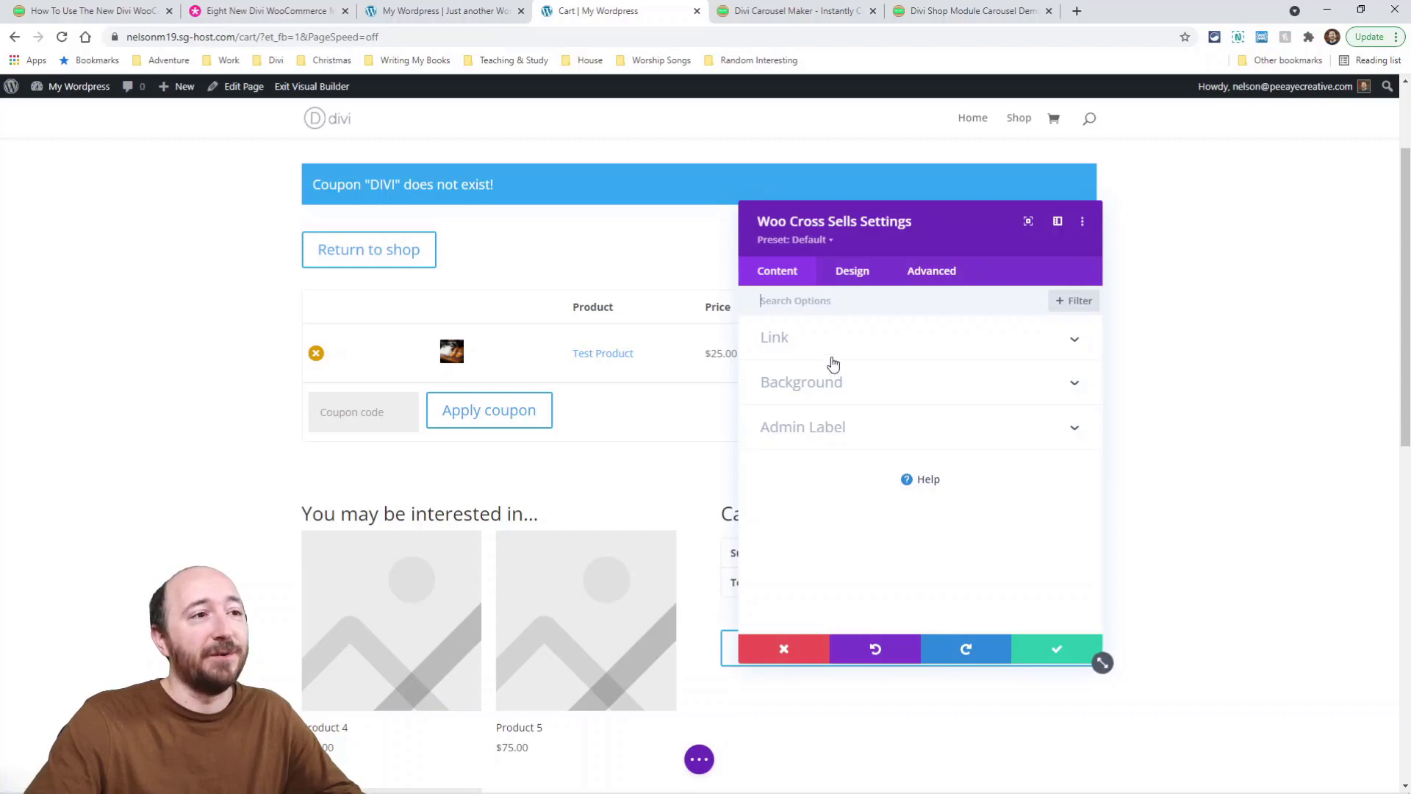
click(790, 349)
click(787, 357)
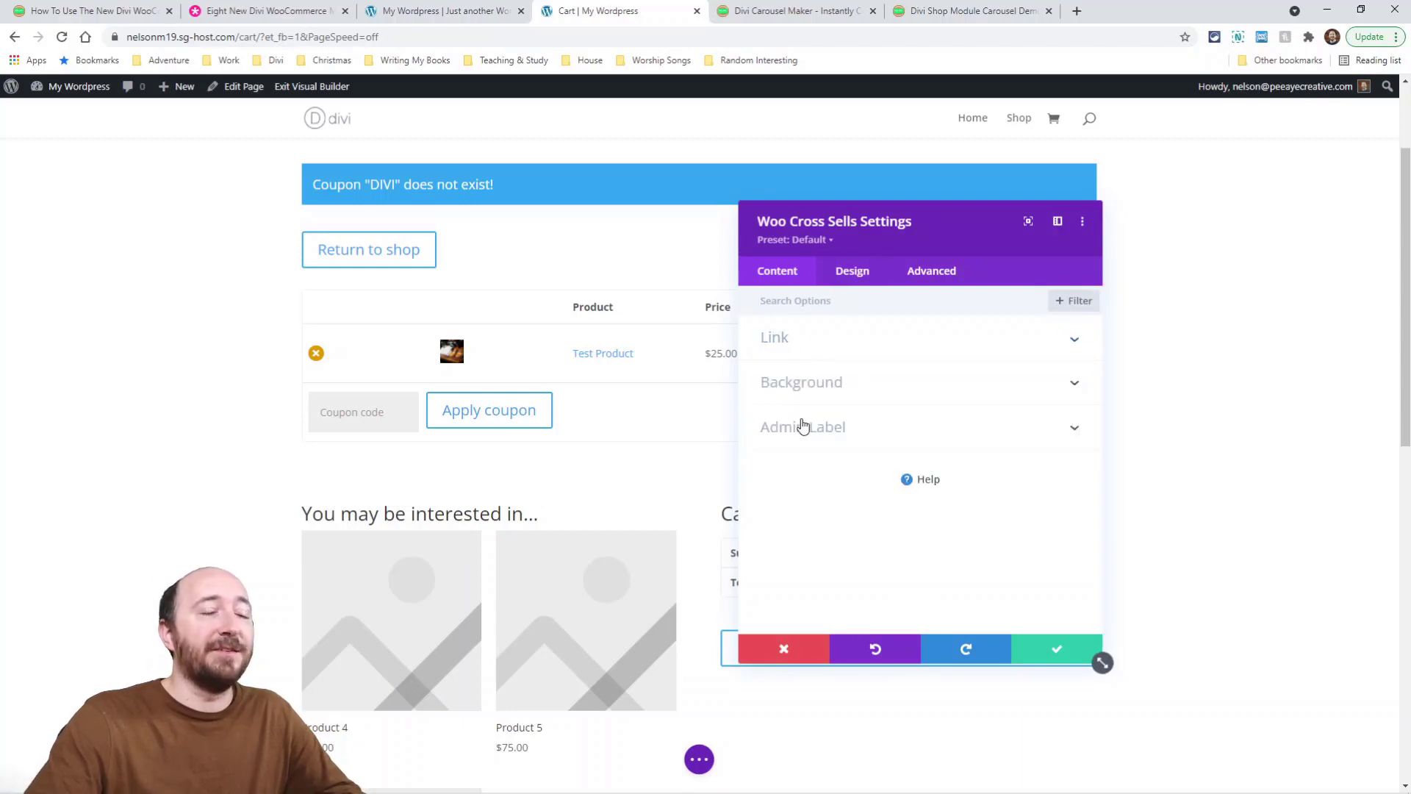
click(1046, 652)
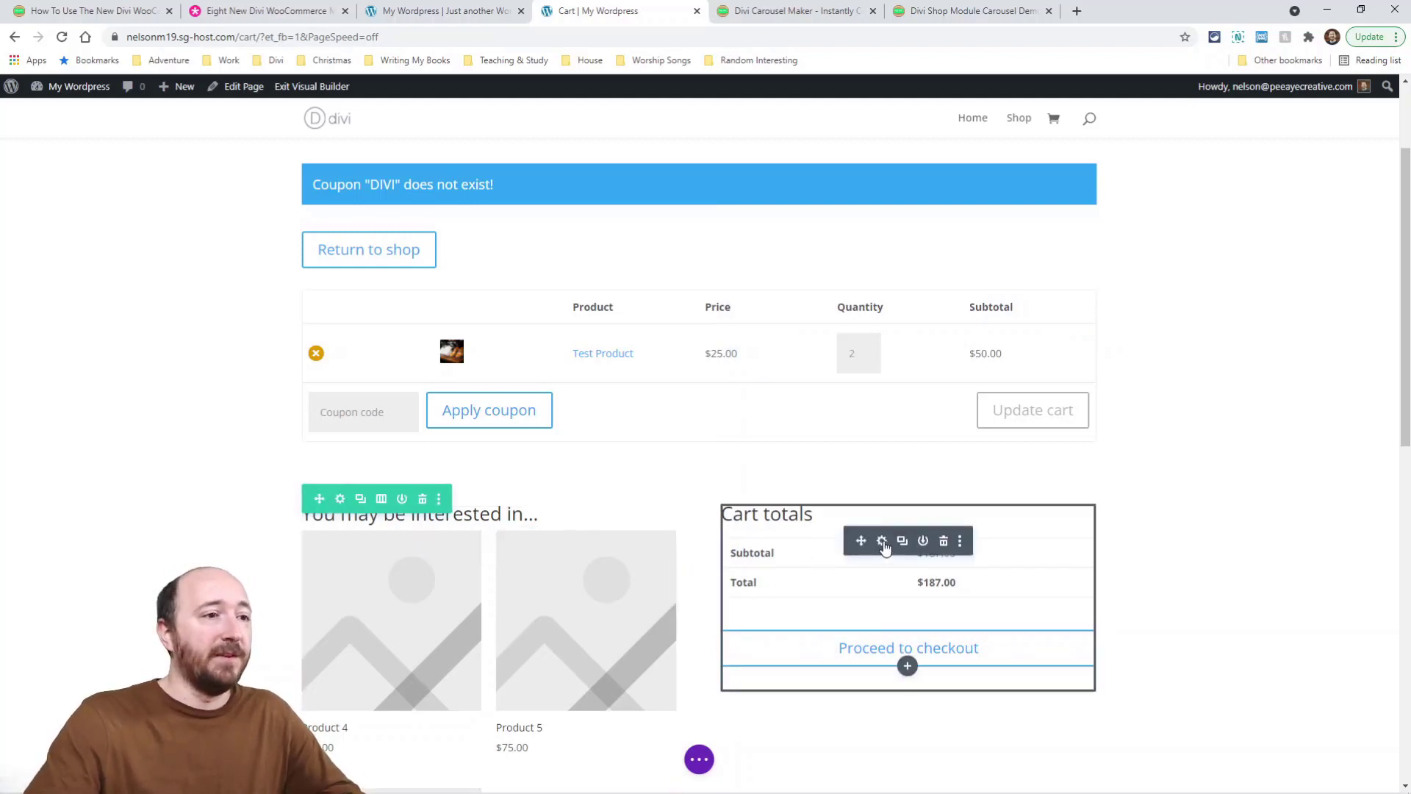
Open the Woo Cart Totals module's design settings and dock the settings window beside the page
click(883, 543)
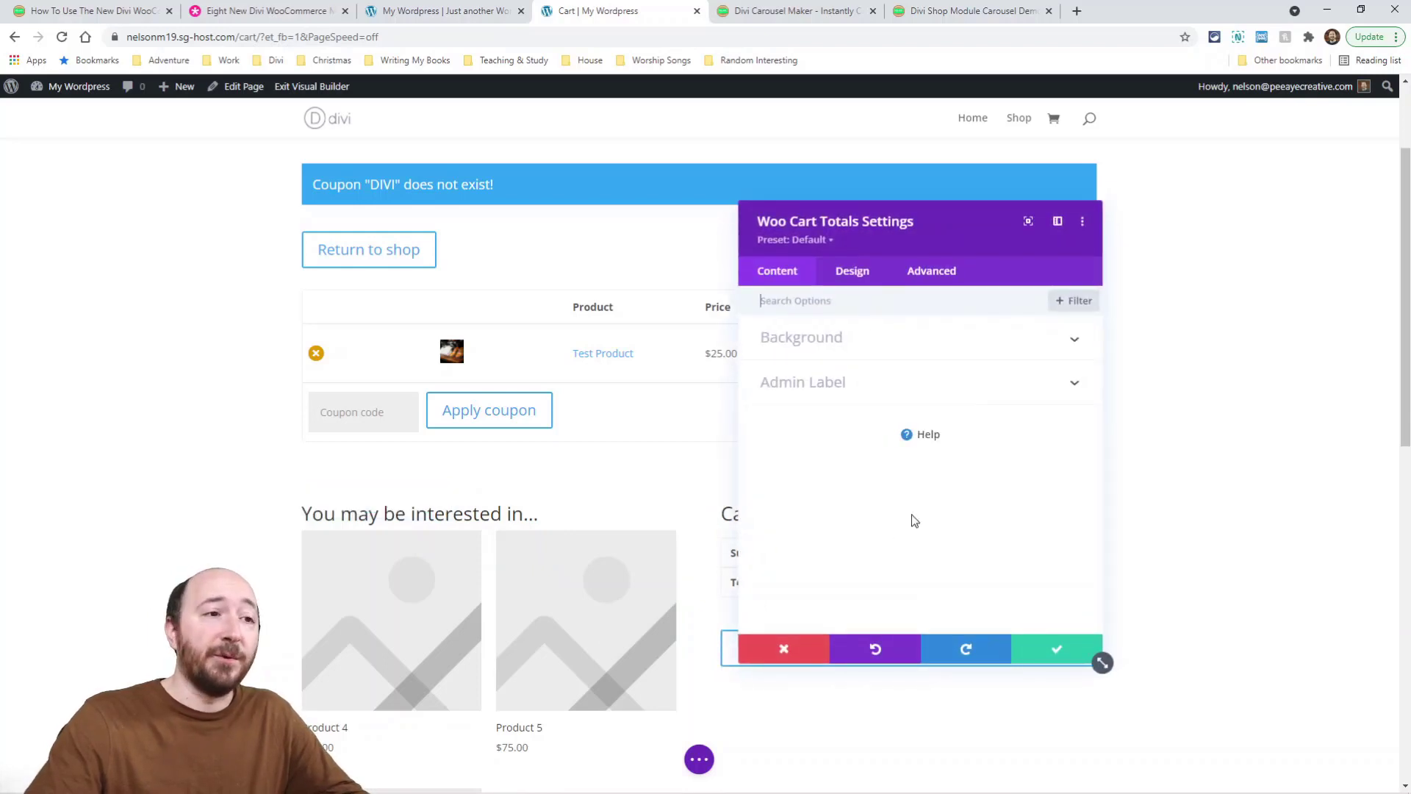
click(852, 271)
drag(909, 223, 443, 209)
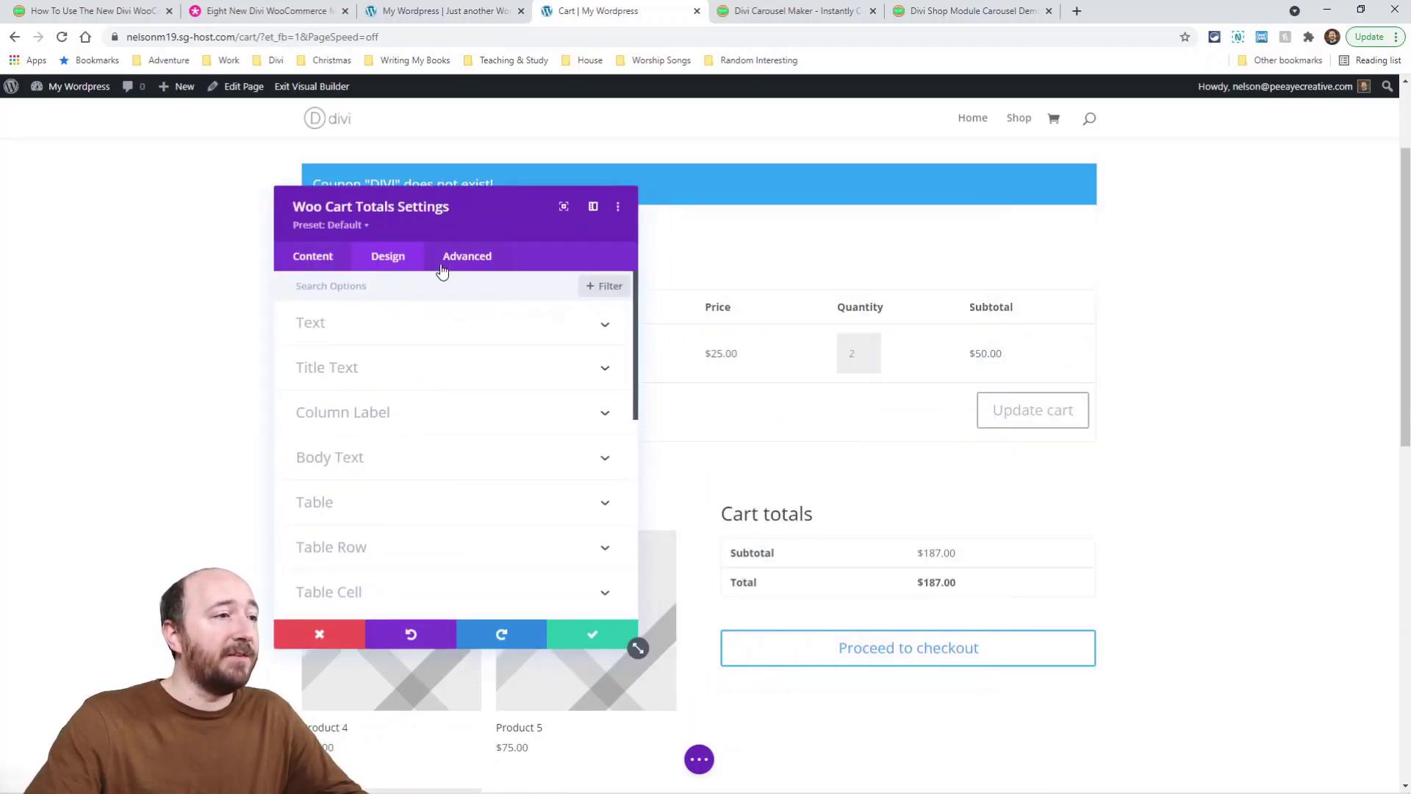
click(592, 208)
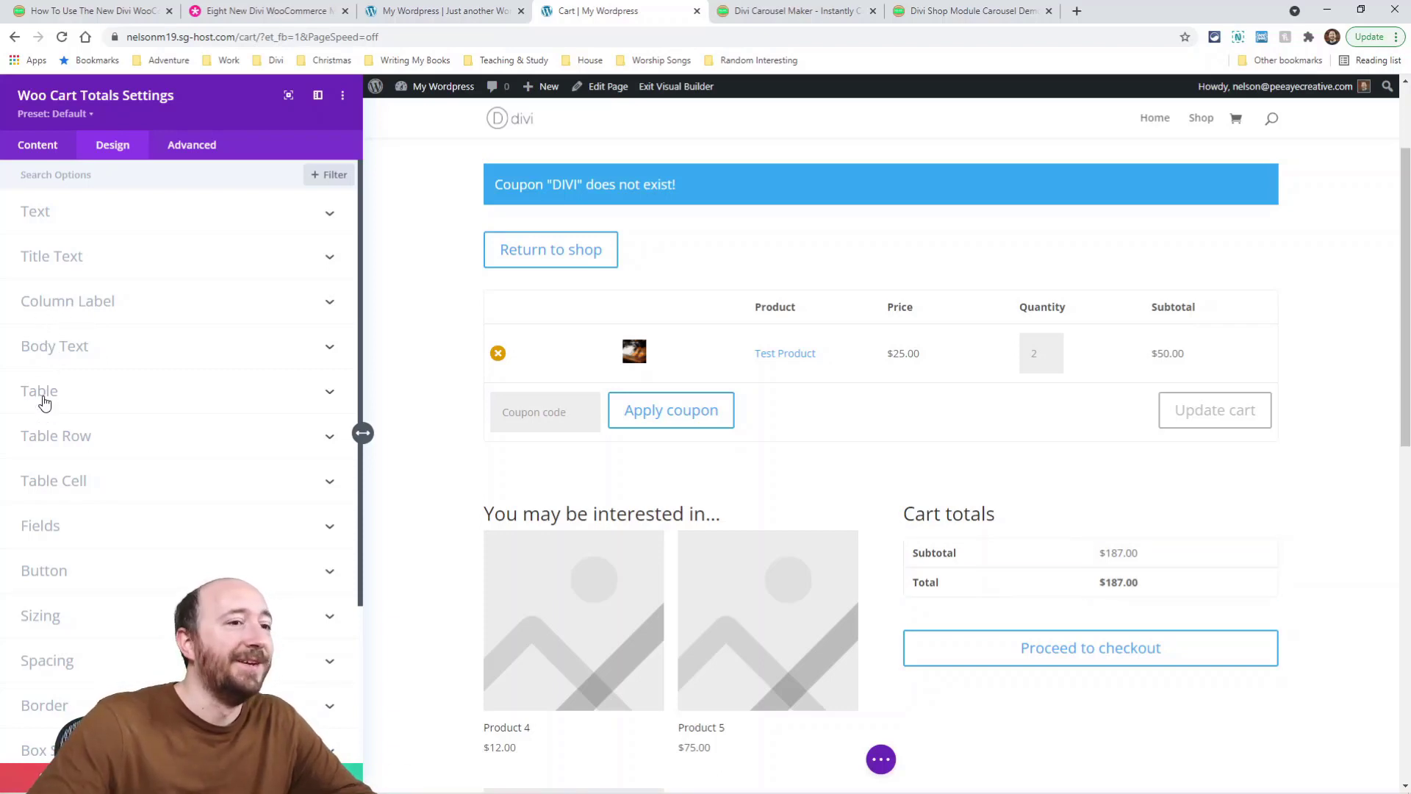
Set the Table Row Background Color of the Woo Cart Totals module to red and add a box shadow around the rows
click(49, 439)
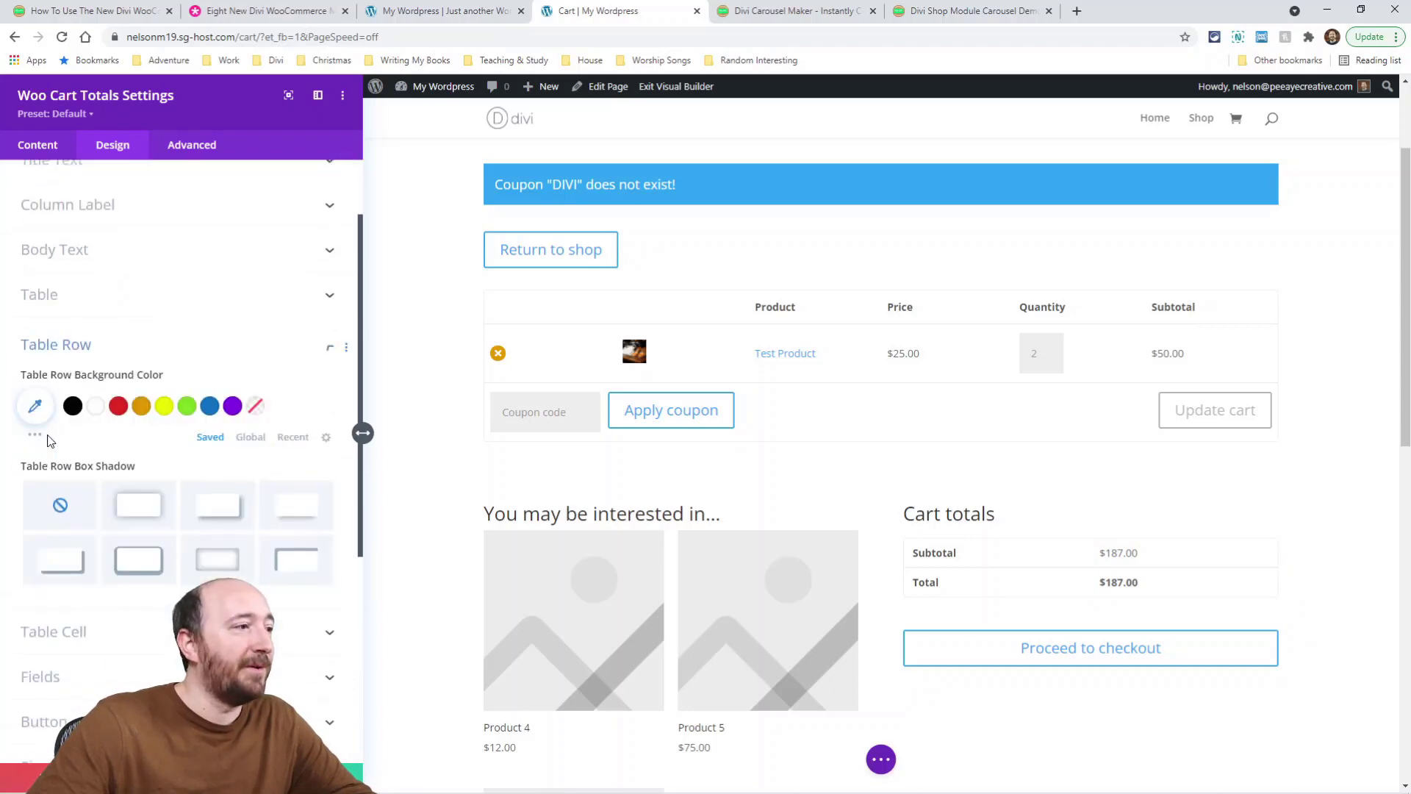
click(119, 242)
click(138, 397)
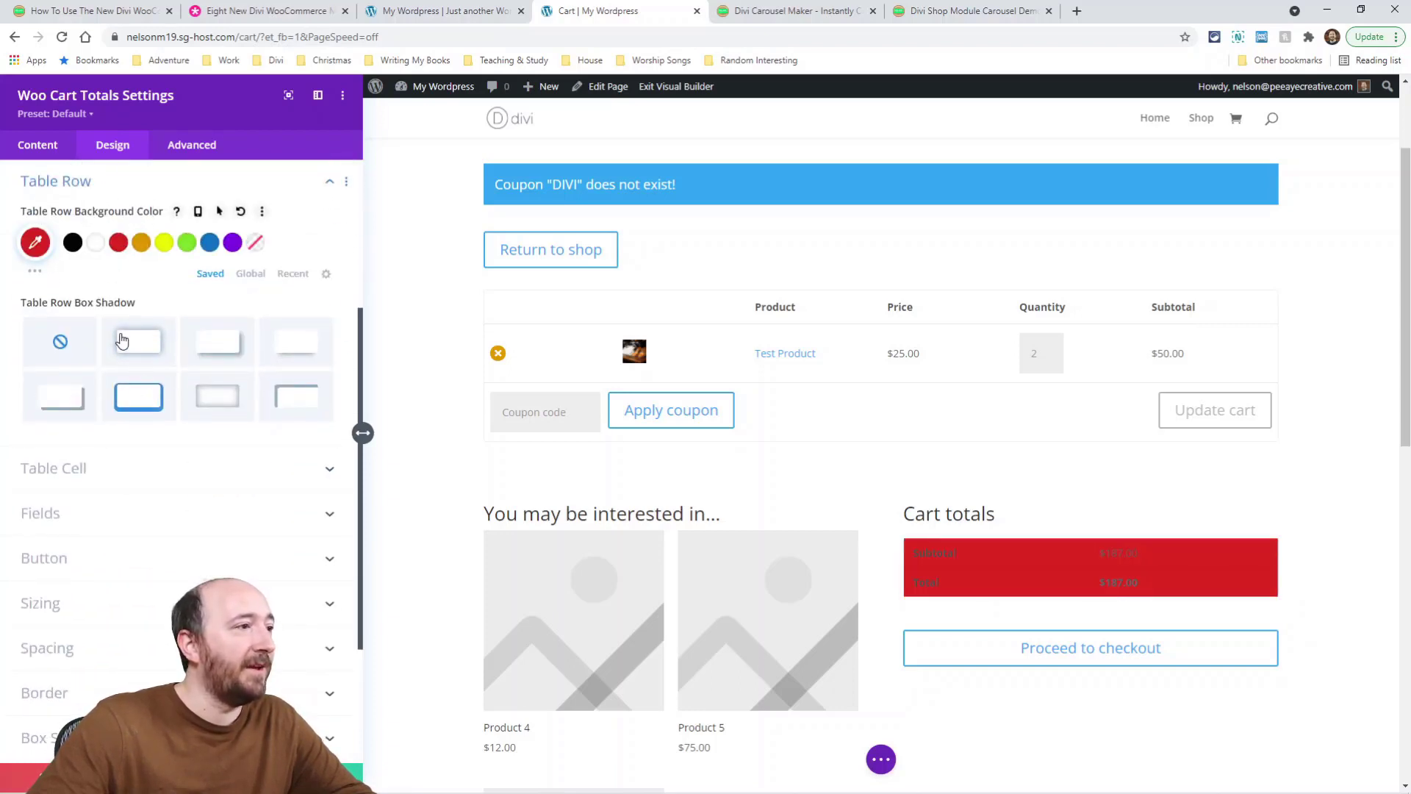
Set the cart totals' Table Cell Background Color to green and the Table Cell Rounded Corners to 4px
scroll(119, 507, down, 5)
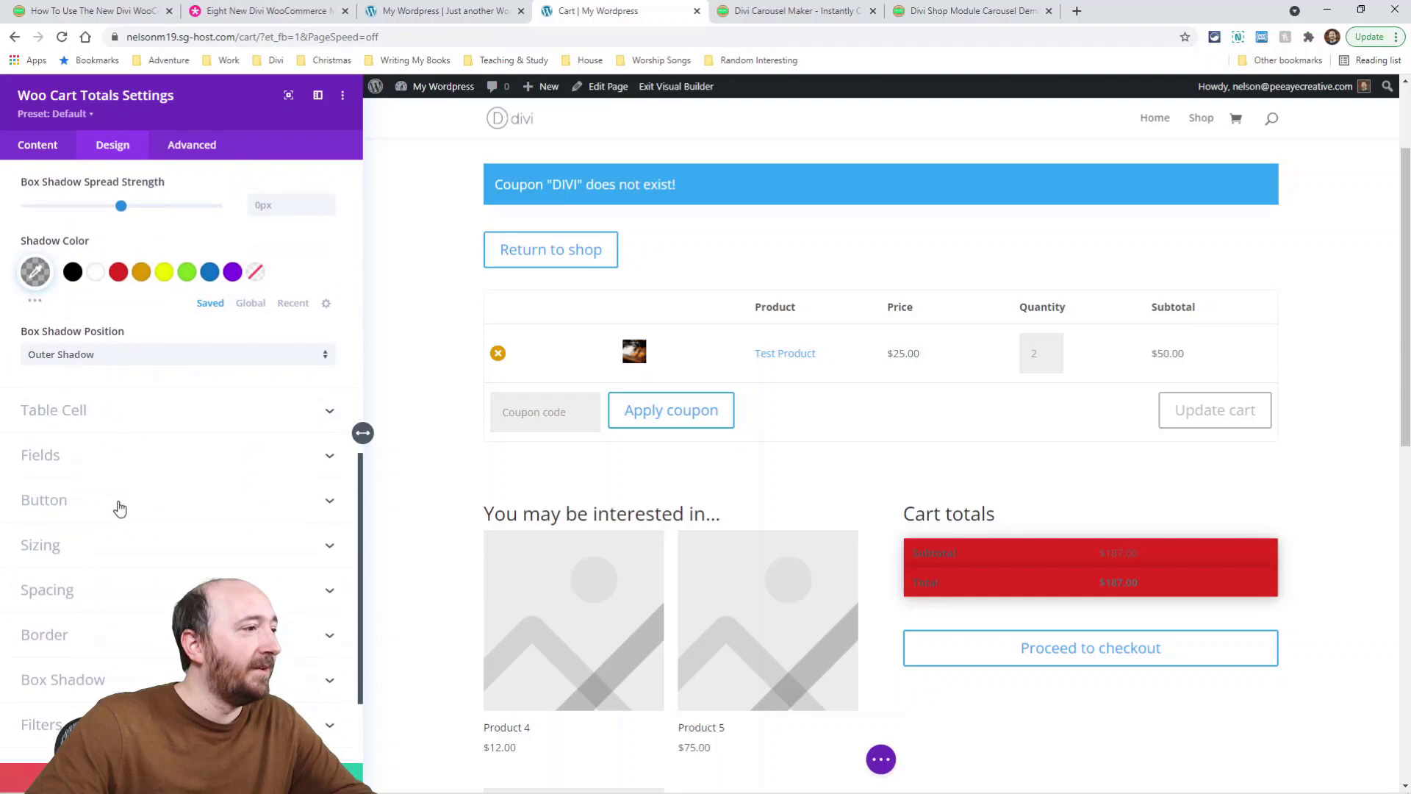
click(74, 411)
click(193, 249)
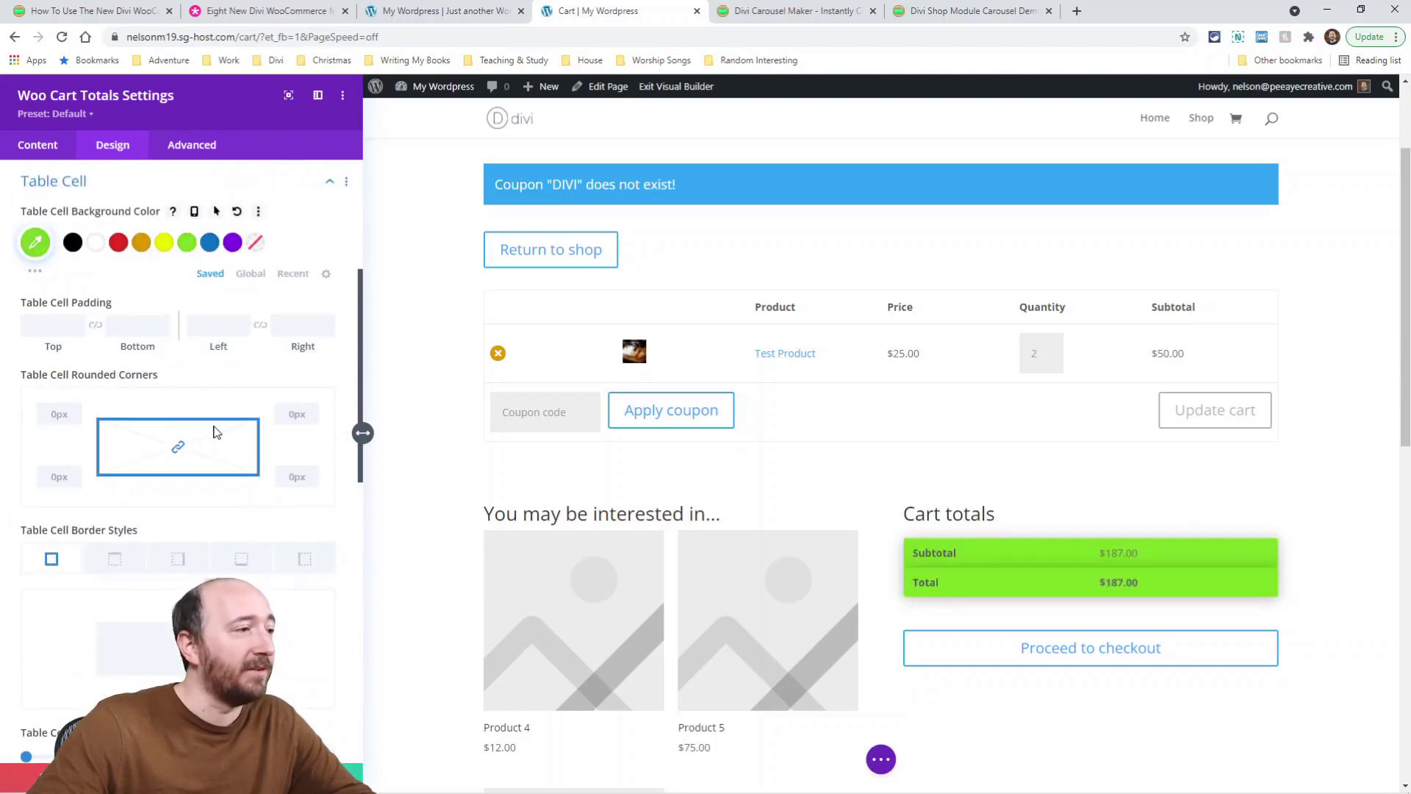
scroll(176, 419, down, 2)
drag(72, 266, 74, 266)
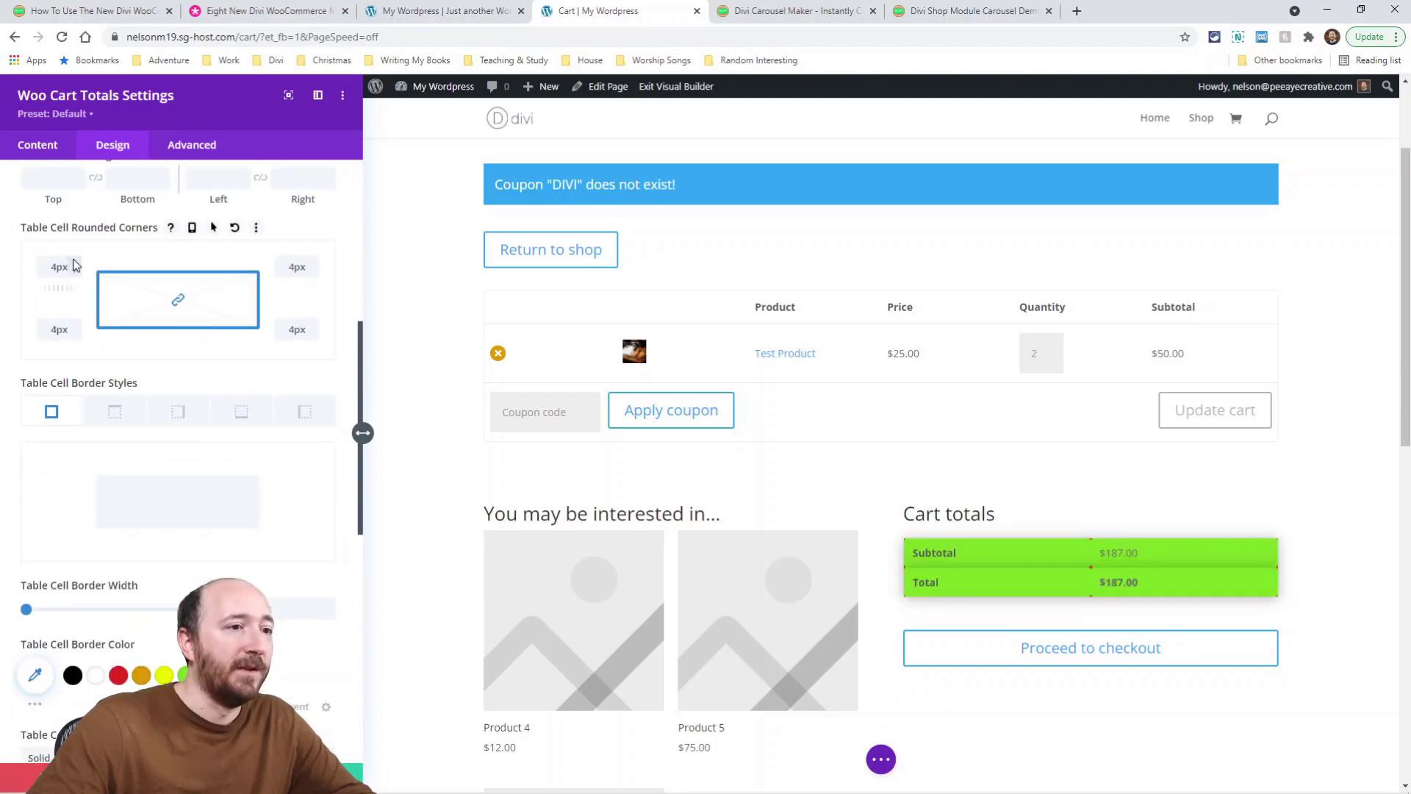
Enable custom button styles for the Woo Cart Totals module with an orange button background, and save the module settings
scroll(210, 514, down, 5)
scroll(149, 564, down, 4)
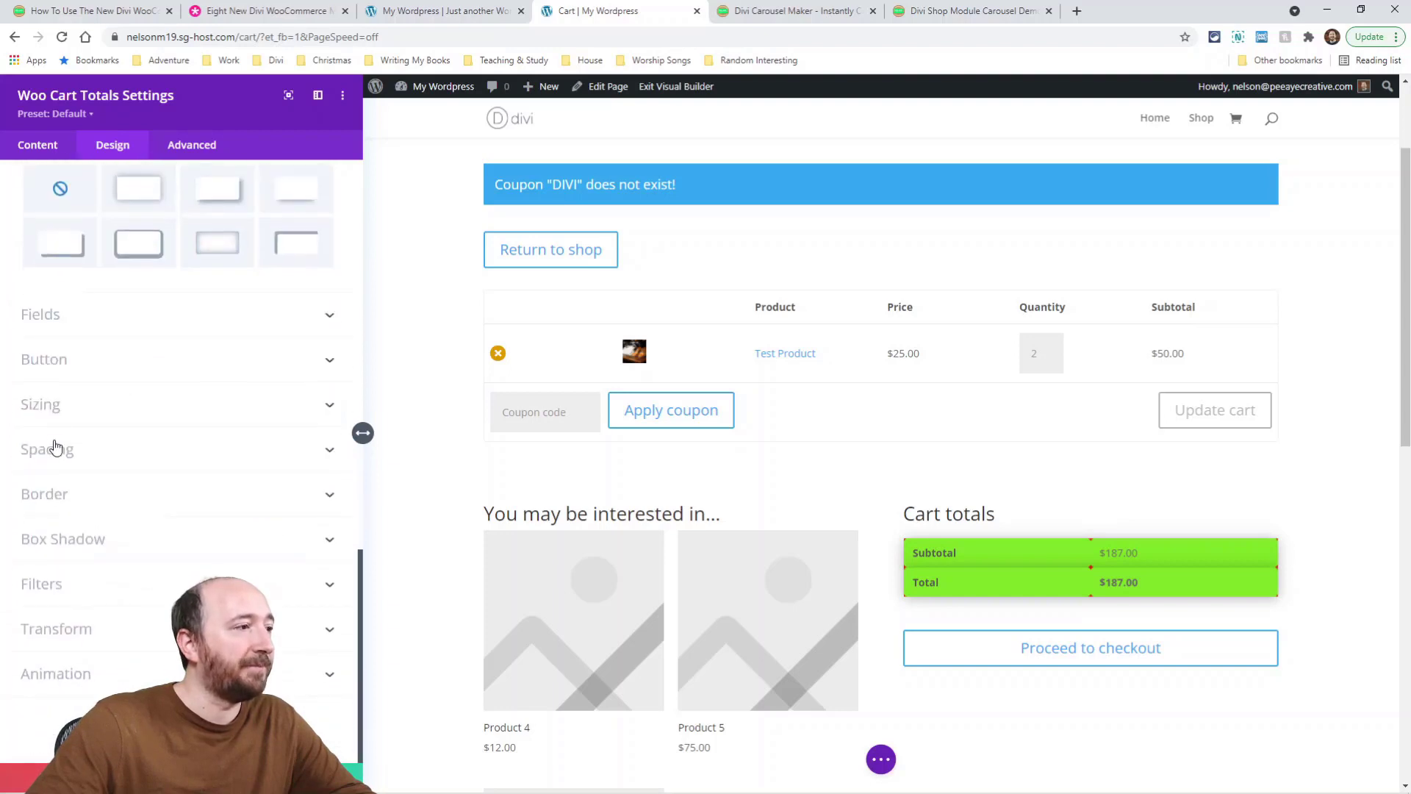
click(53, 368)
click(47, 358)
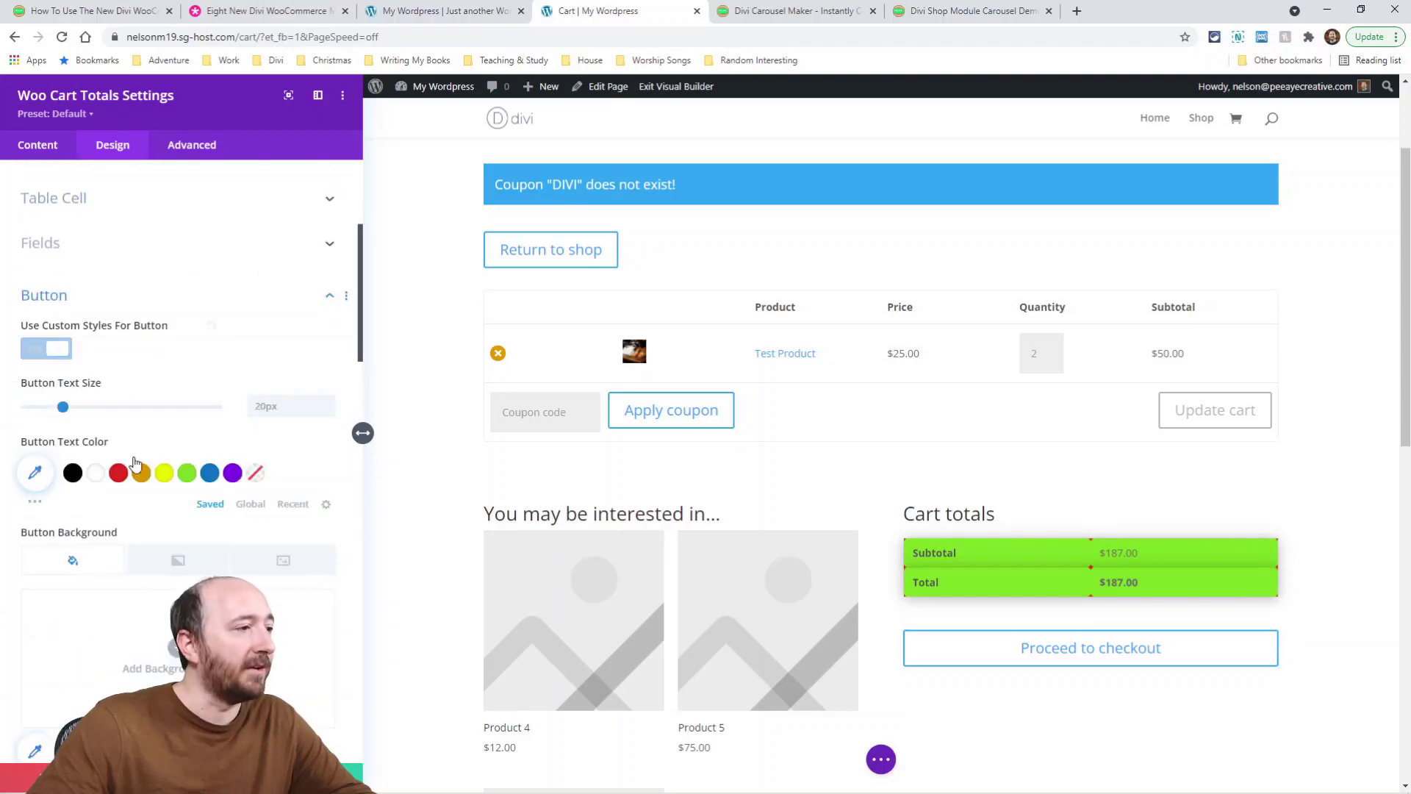
click(177, 647)
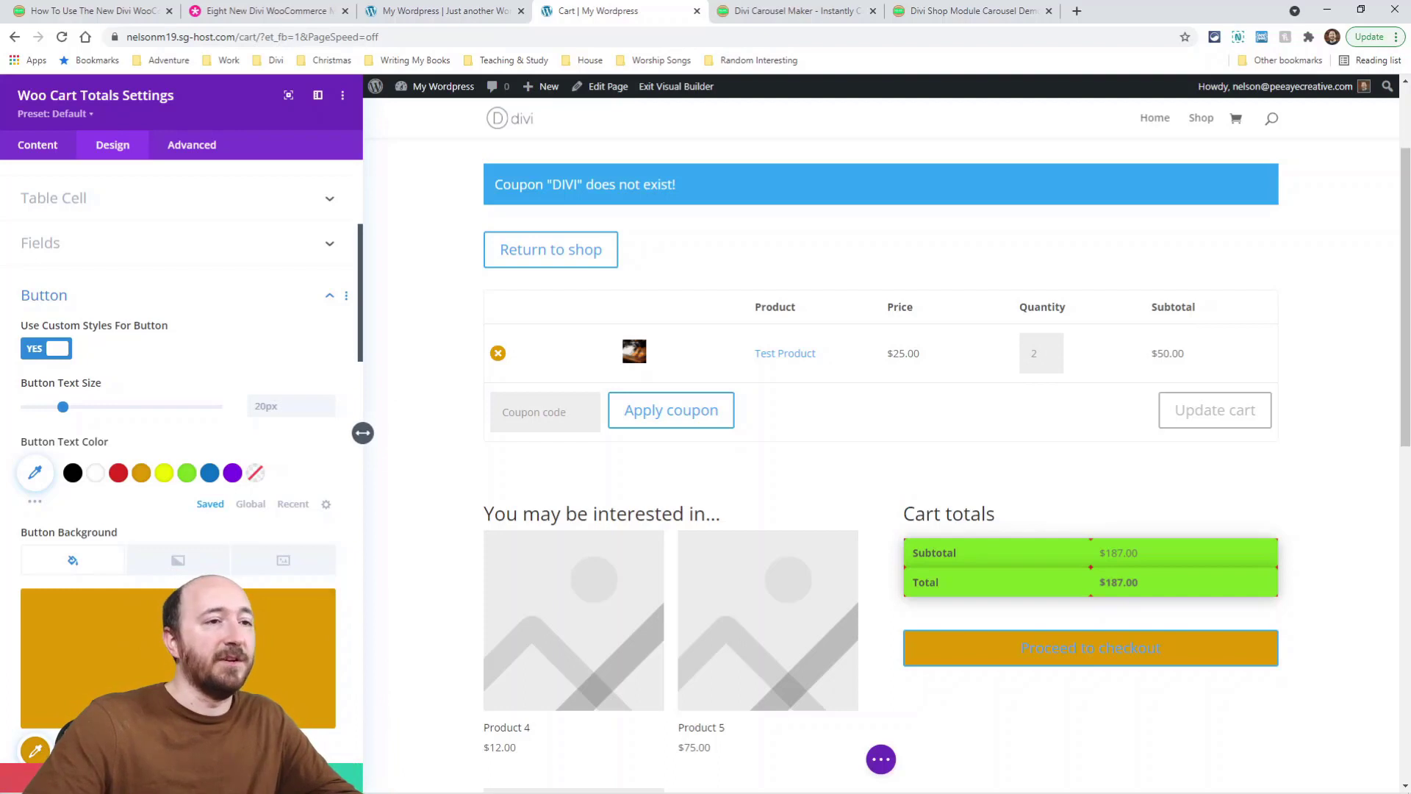
click(344, 778)
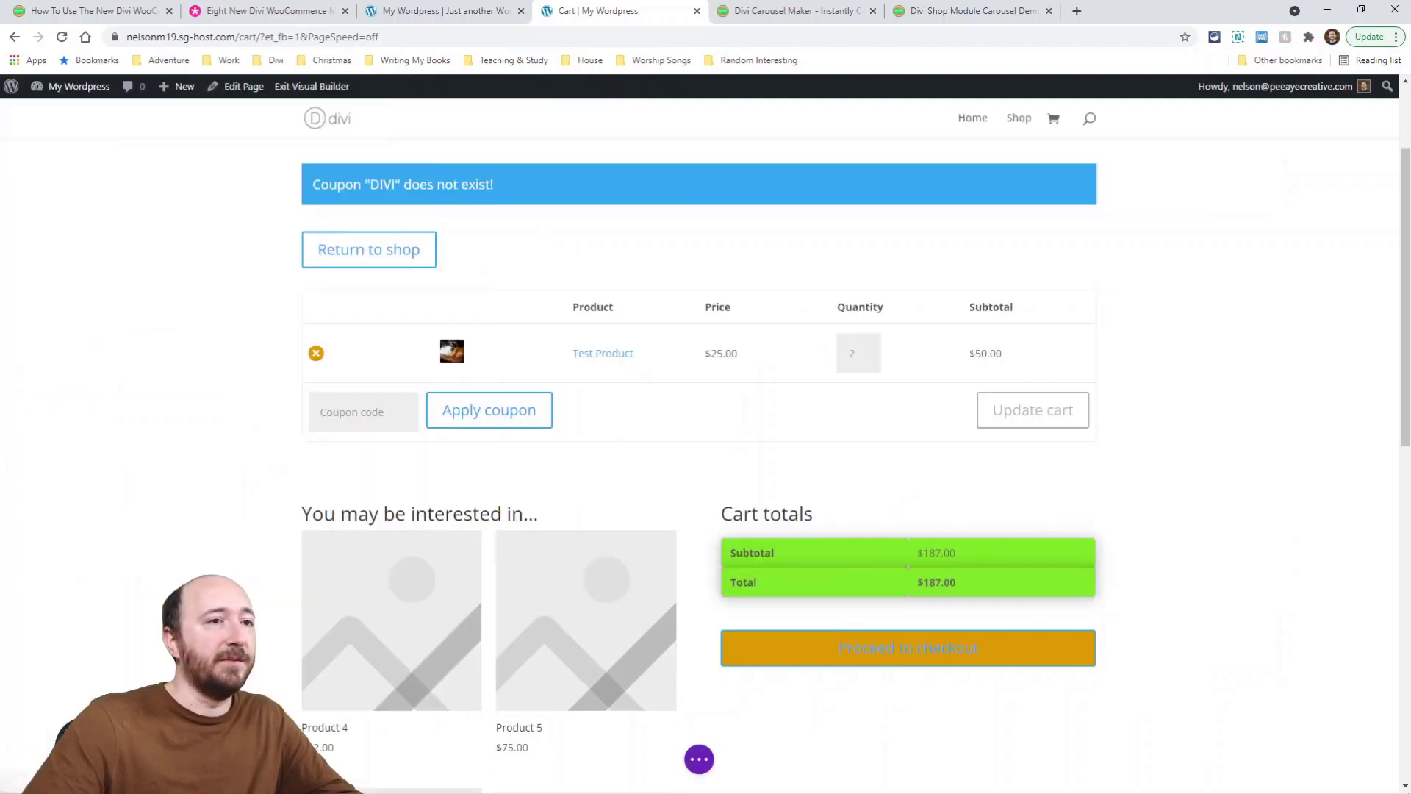
Exit the Visual Builder with the Cart page changes saved, and proceed to checkout from the cart
click(301, 88)
click(782, 519)
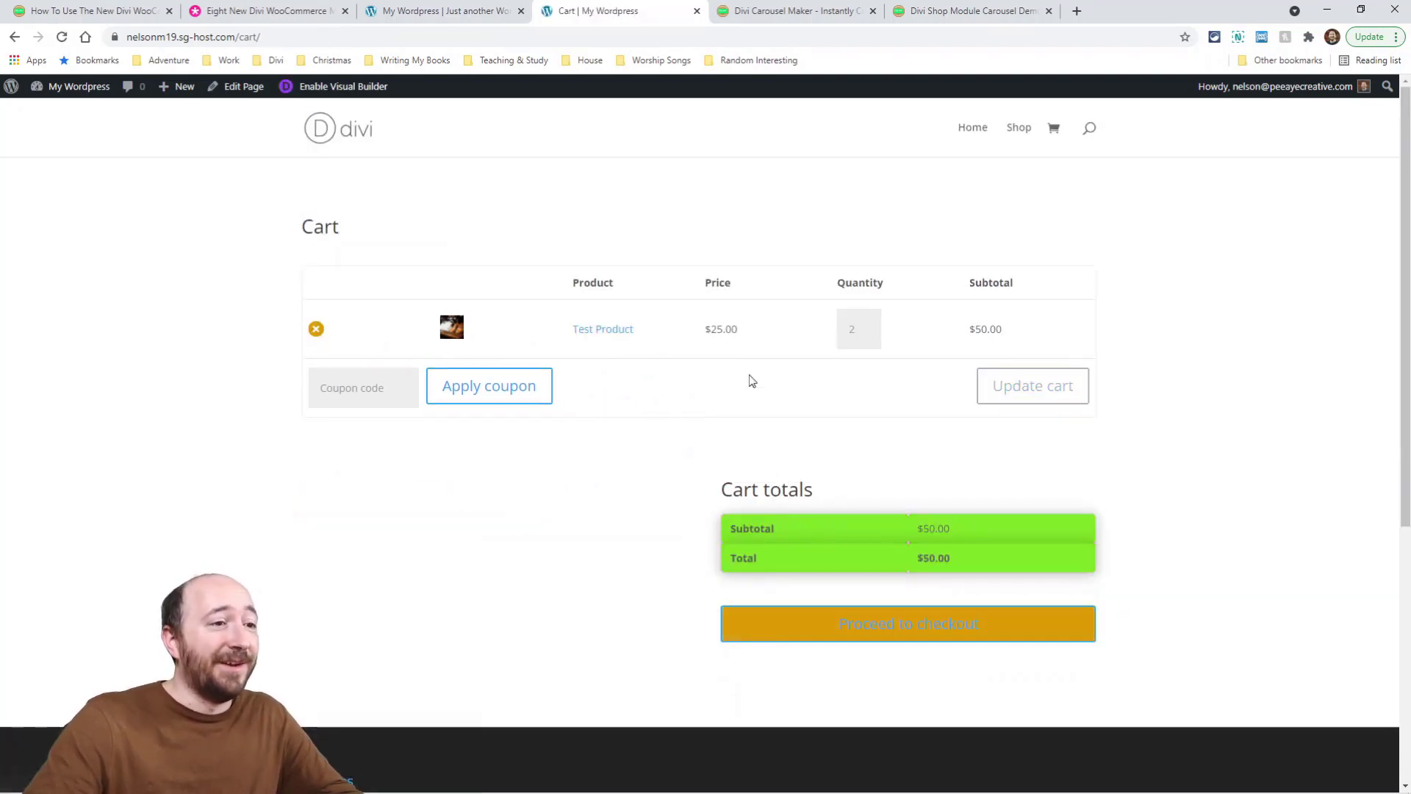
click(885, 635)
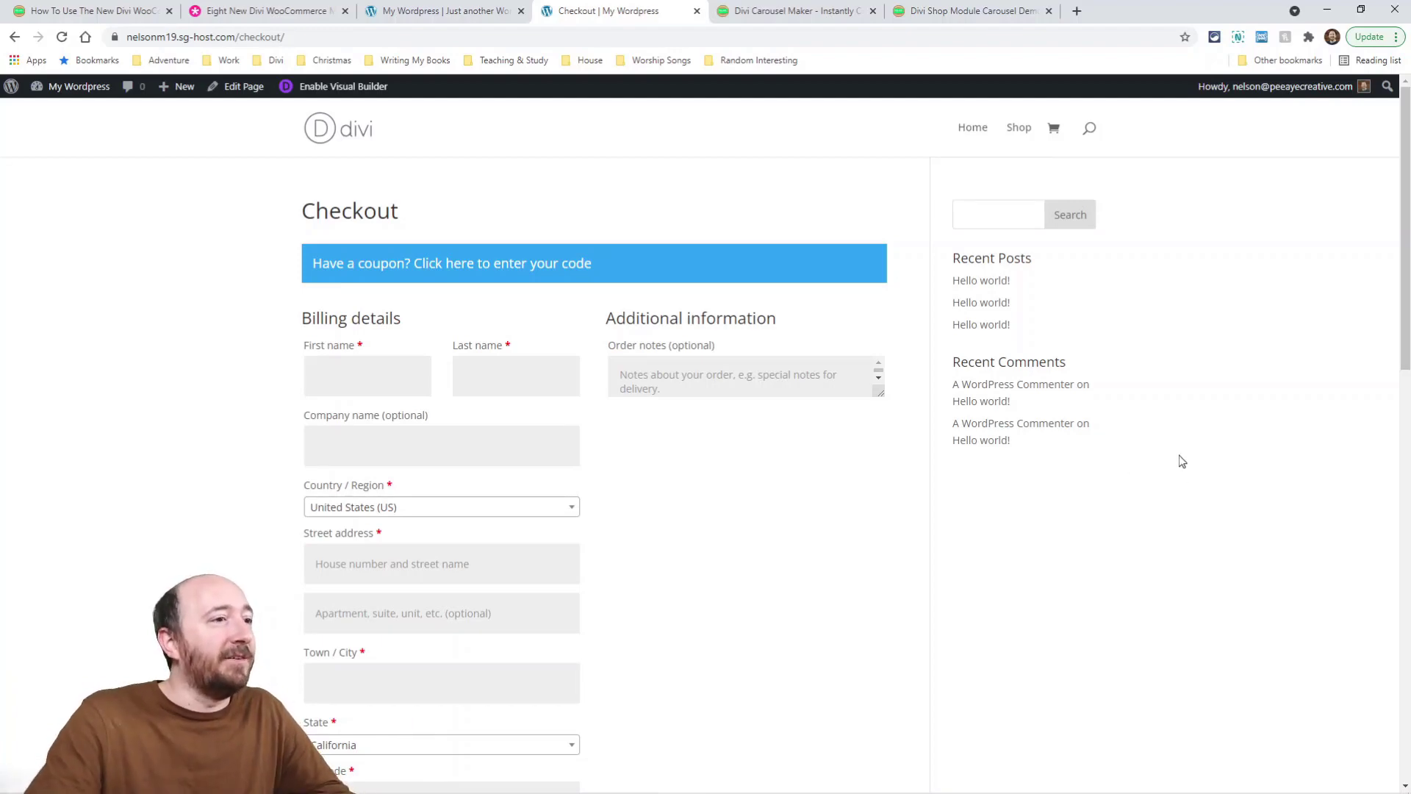
Look over the Checkout page and enable the Visual Builder on it
scroll(809, 475, down, 10)
scroll(936, 567, up, 10)
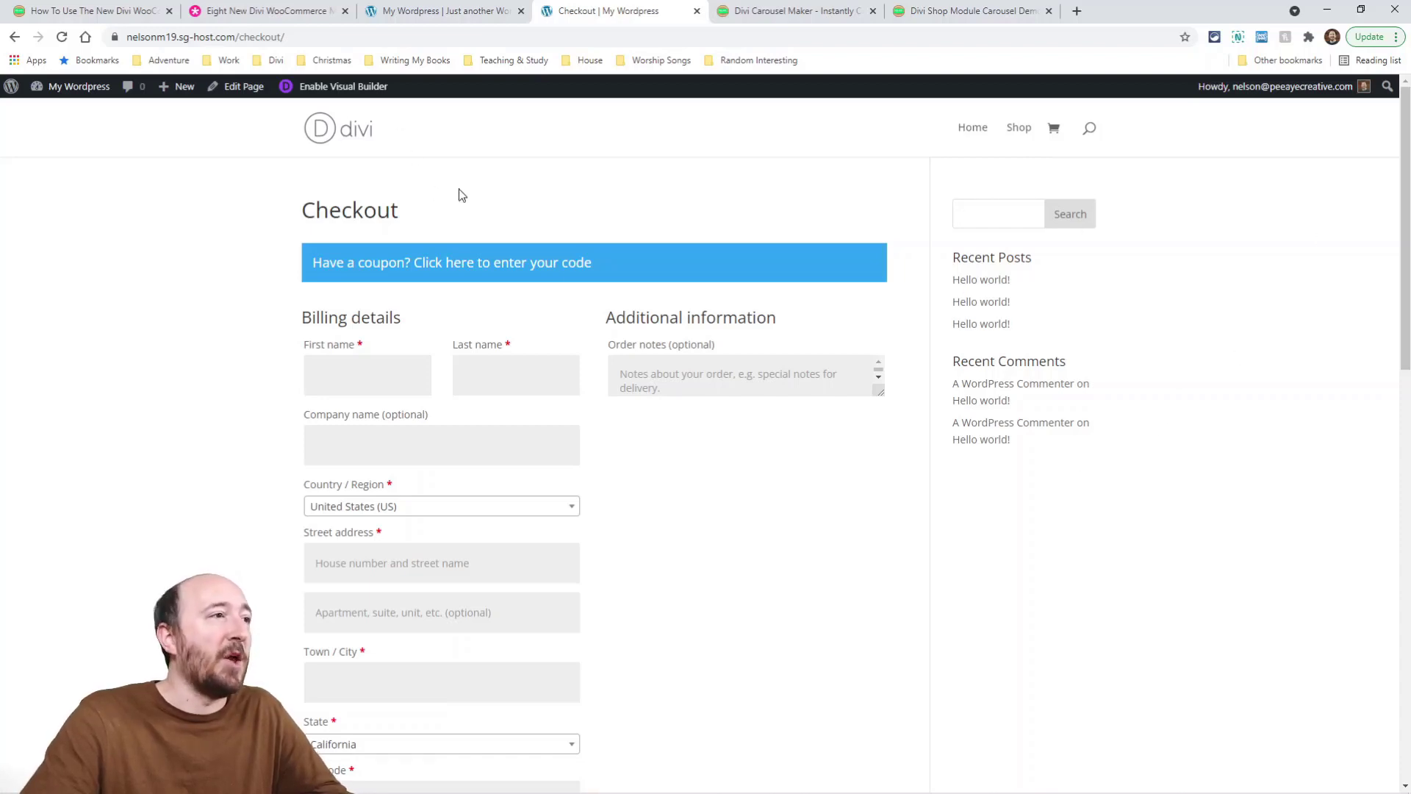
click(310, 100)
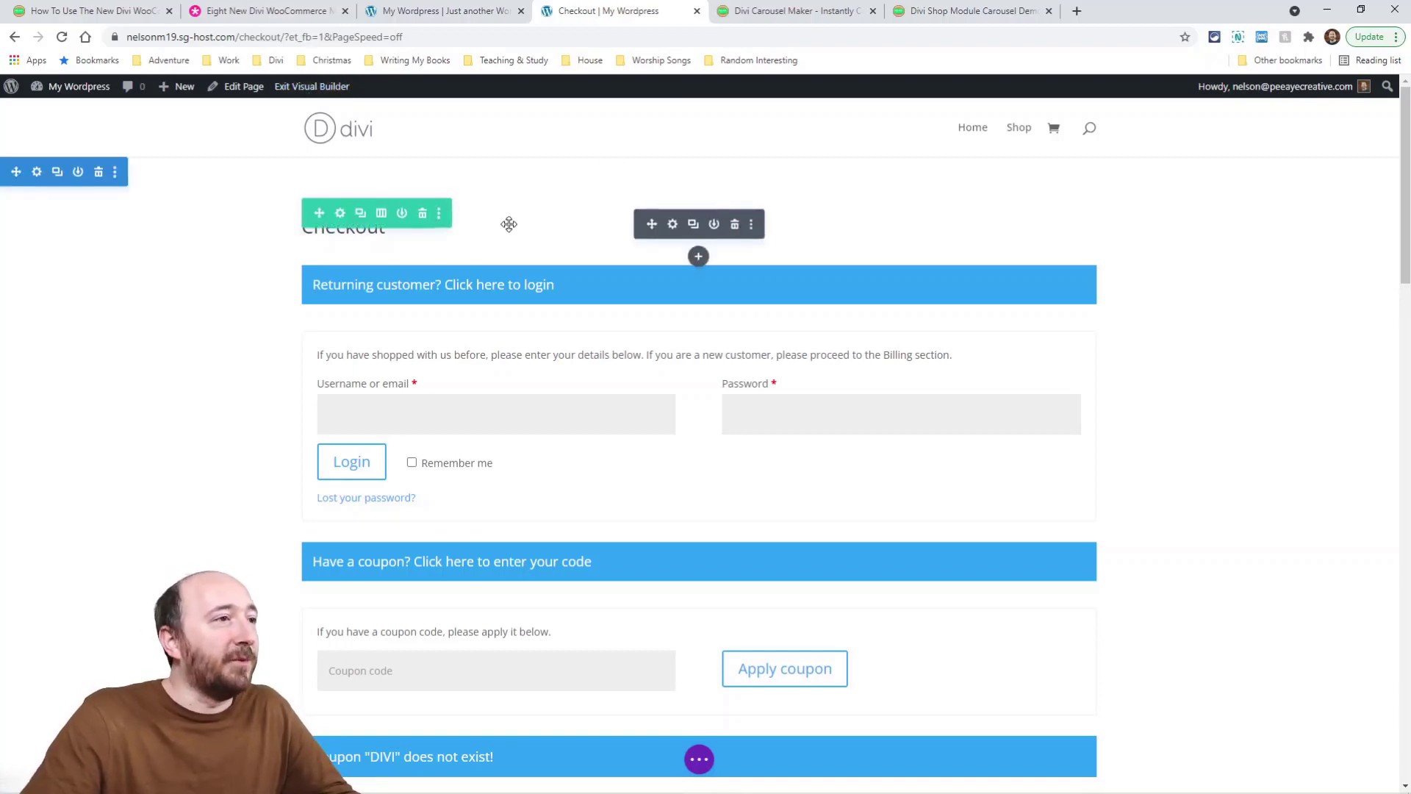
In the checkout page's Woo Notice module, set the Fields Background Color to black and the Placeholder Color to white
mouse_move(685, 308)
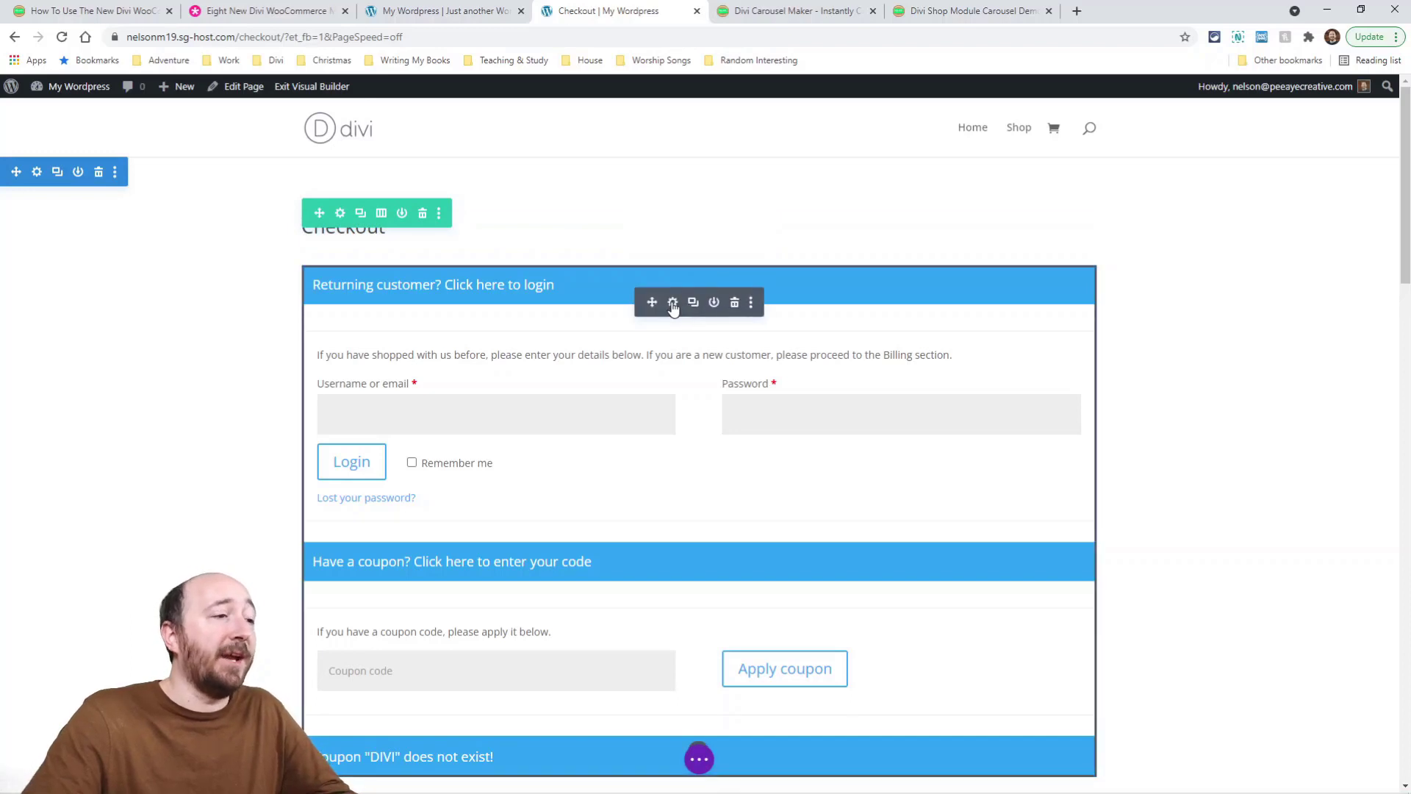
scroll(673, 307, down, 2)
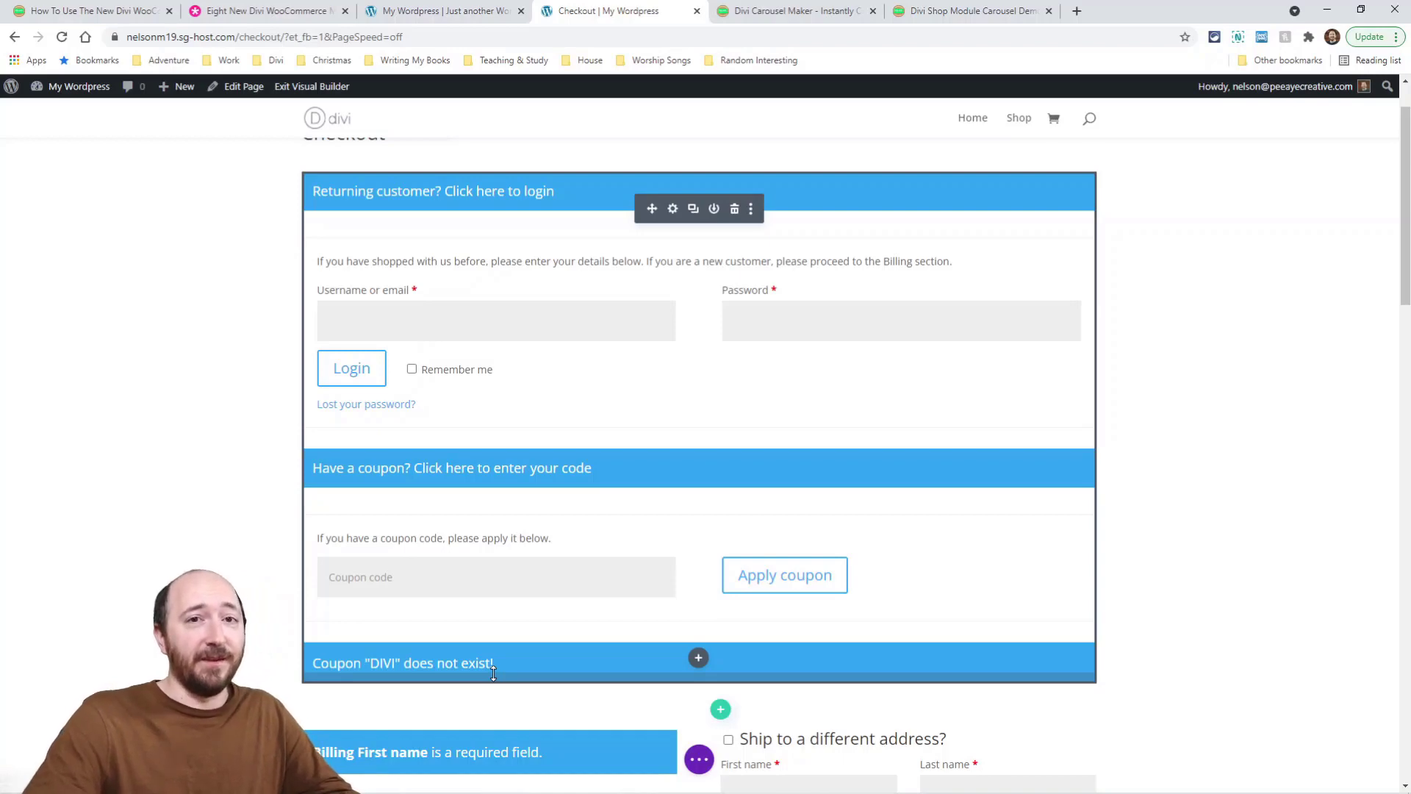
scroll(513, 687, down, 6)
scroll(513, 687, up, 6)
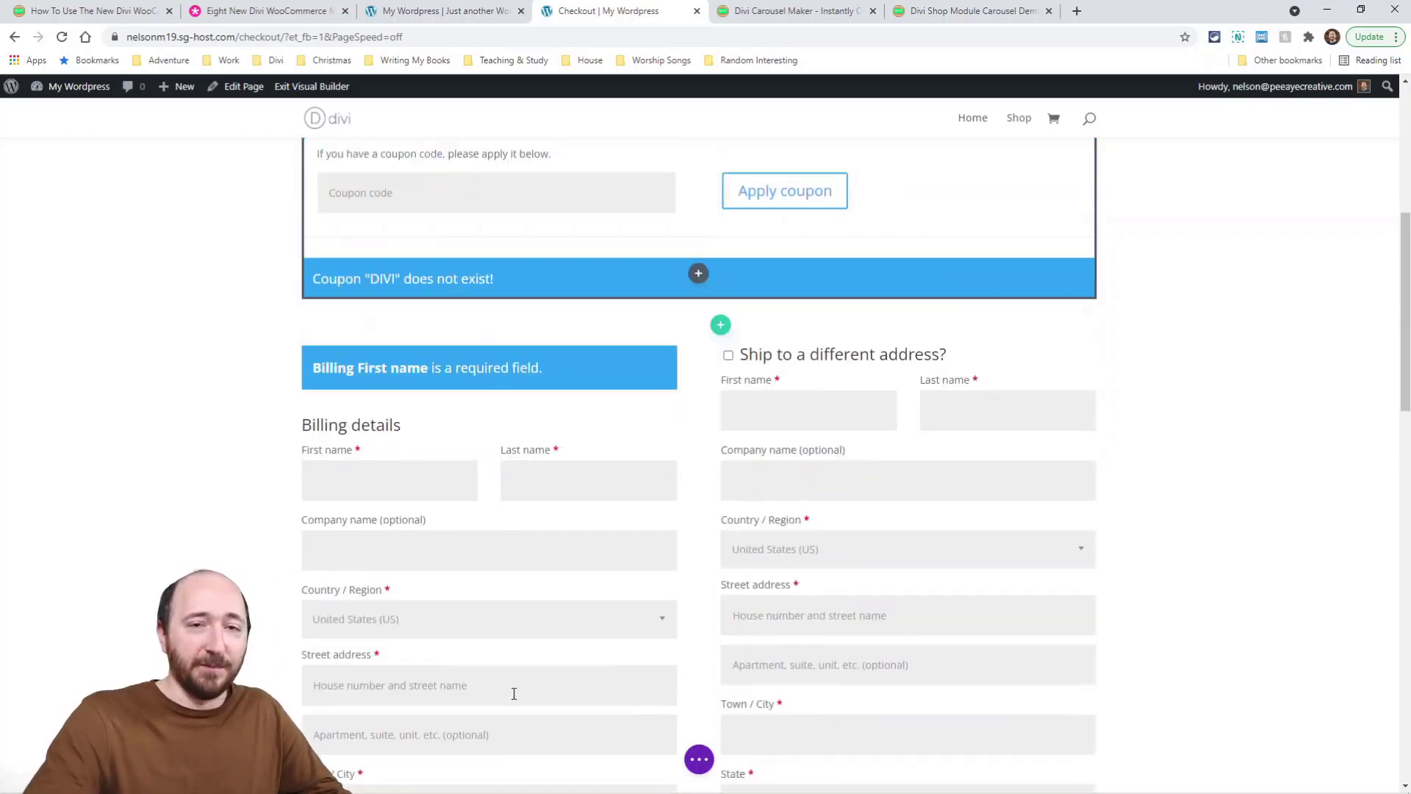
scroll(513, 693, up, 2)
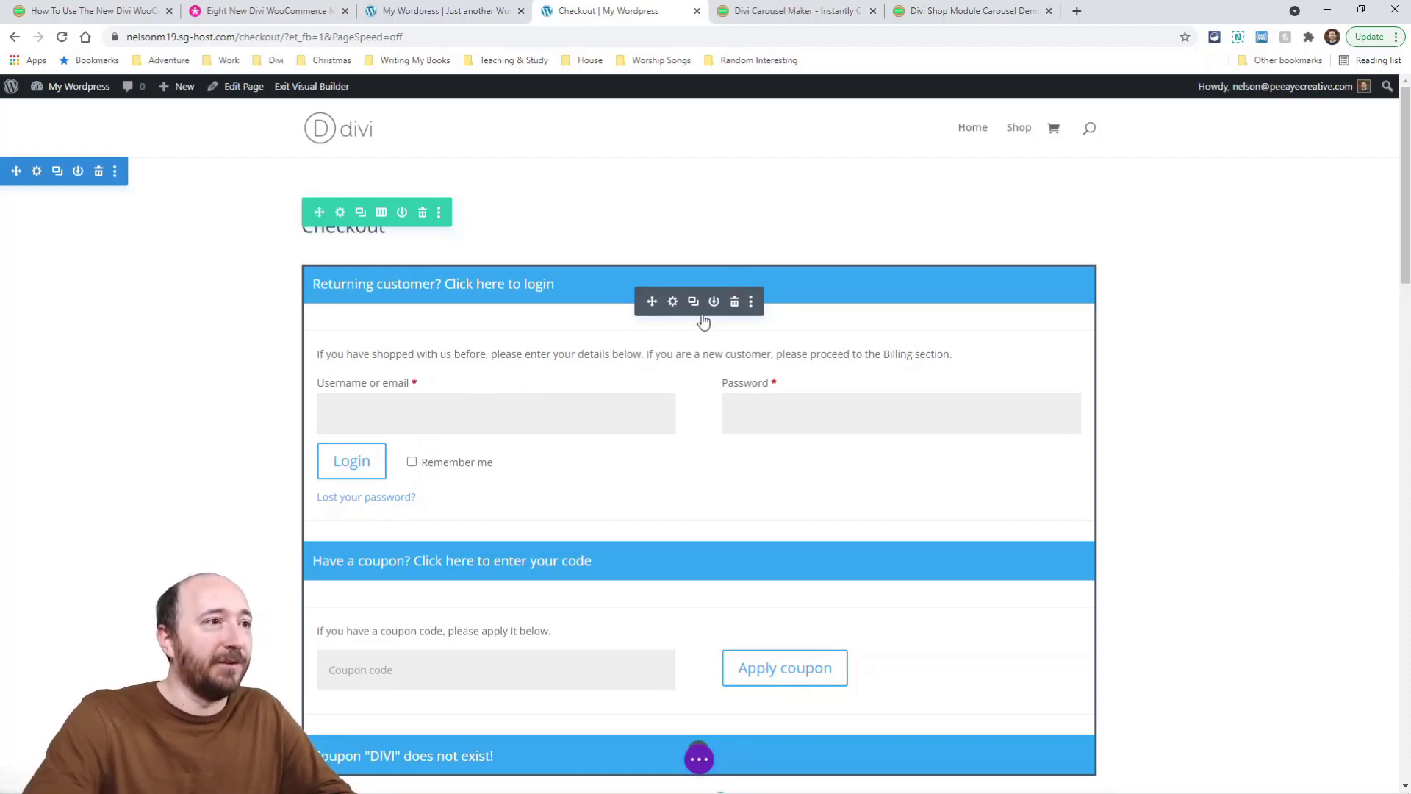
click(672, 302)
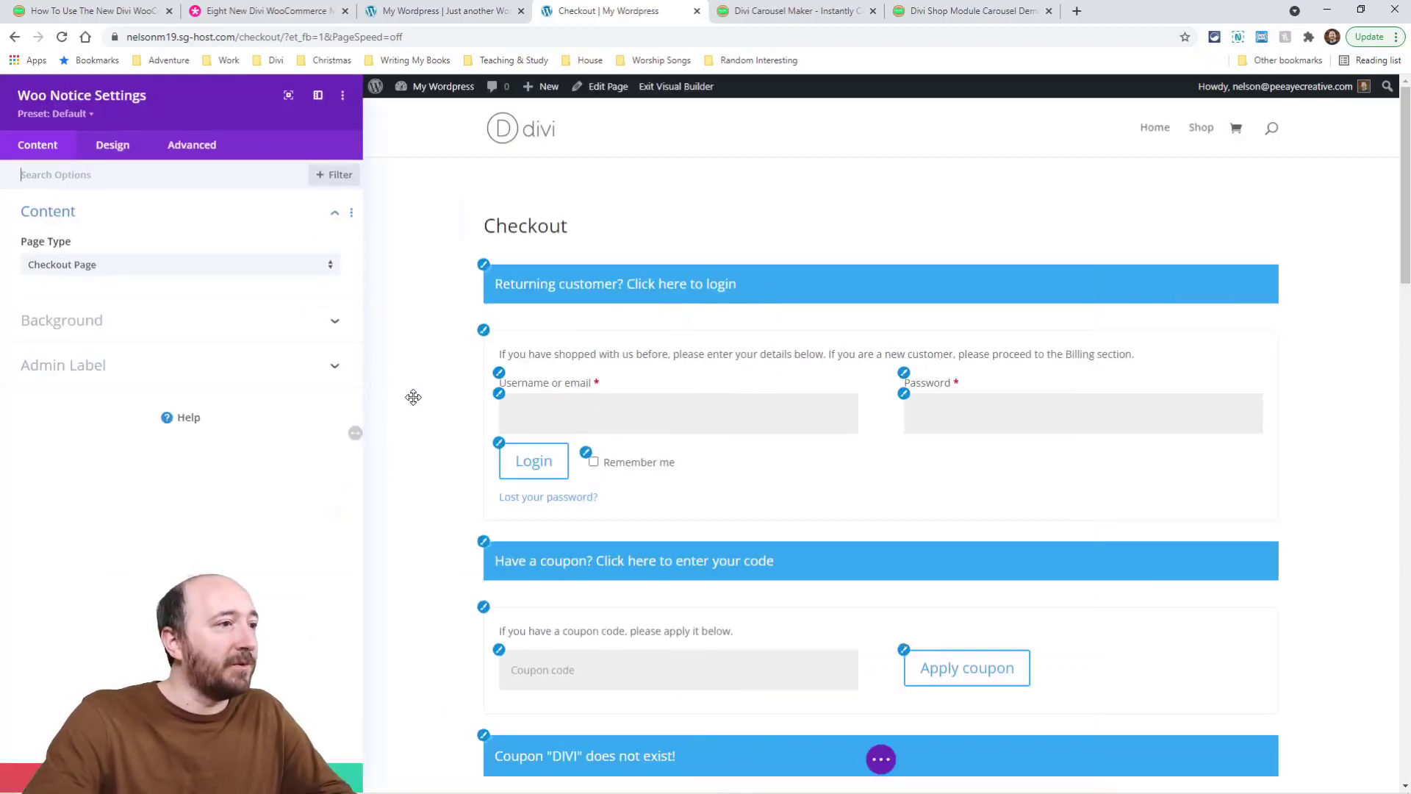
click(499, 394)
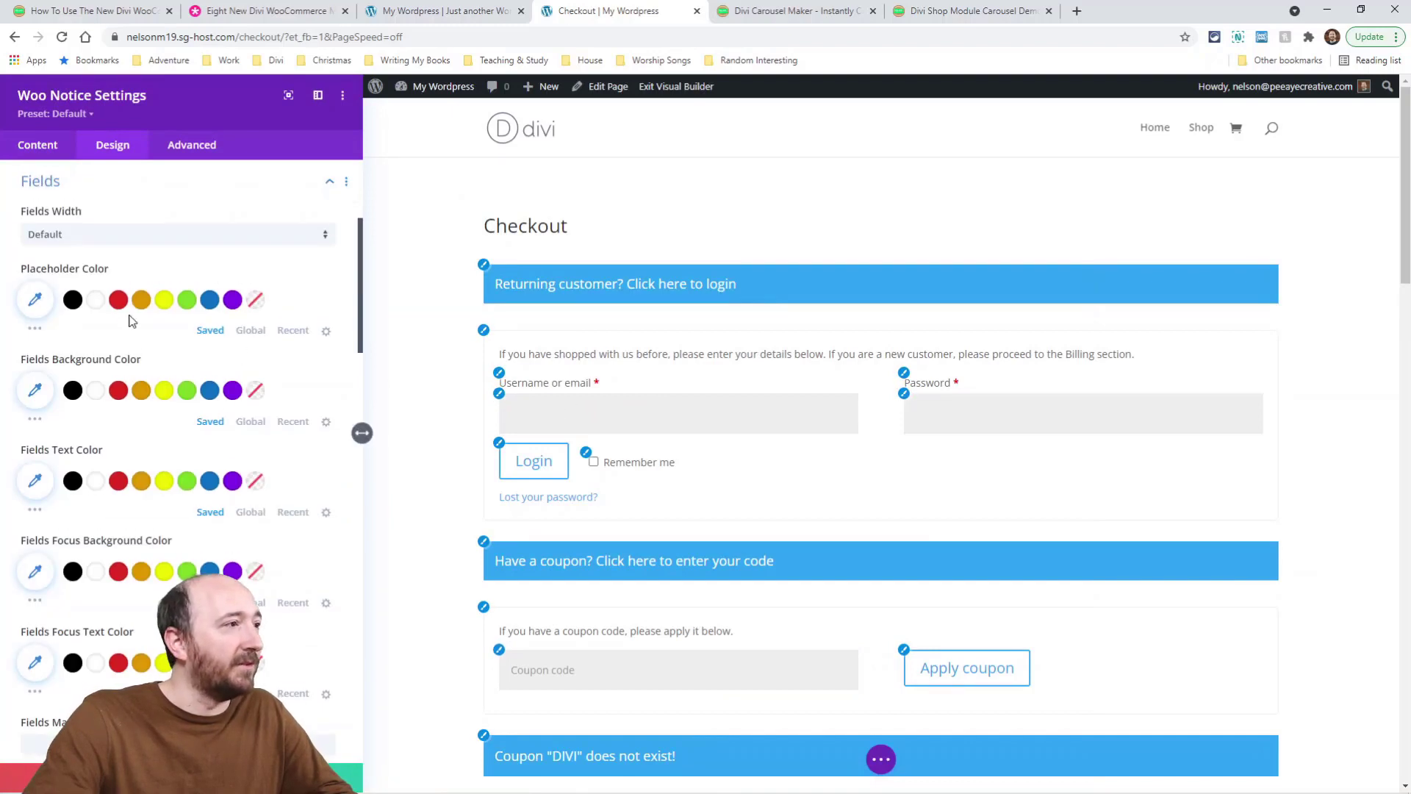
click(73, 390)
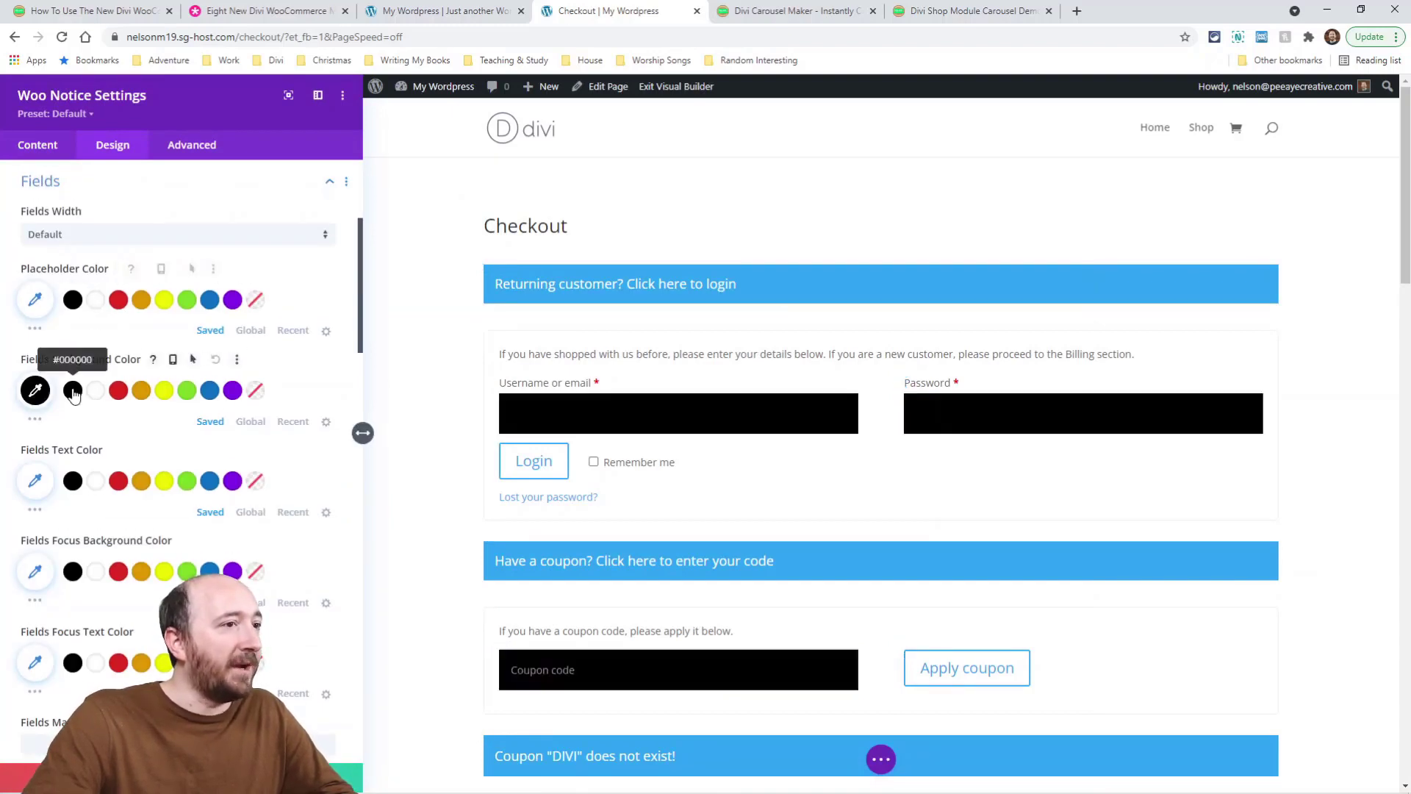
click(96, 299)
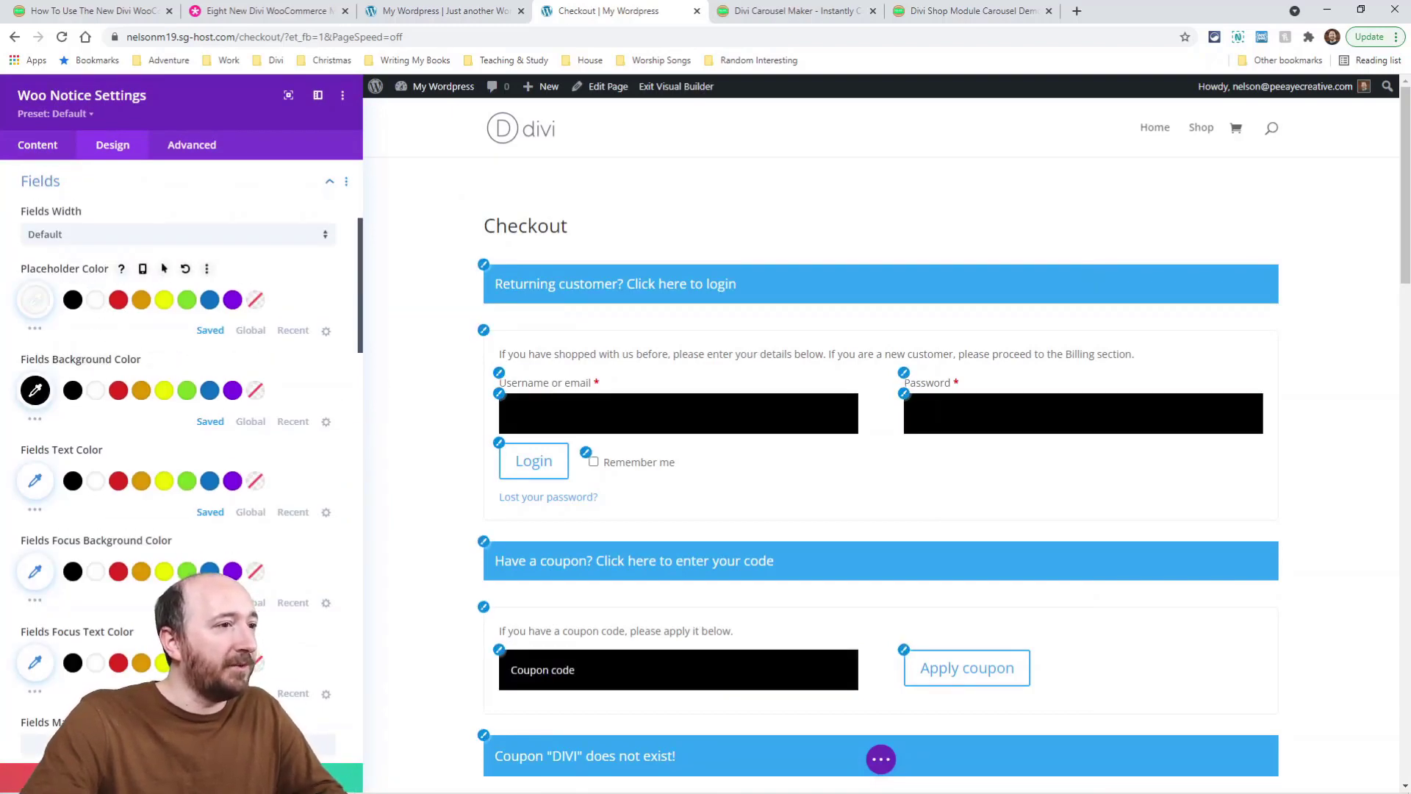
Set the Woo Notice Fields Focus Background Color to red (#e02b20) and test it by entering sample text in the username field
click(558, 413)
scroll(147, 514, down, 2)
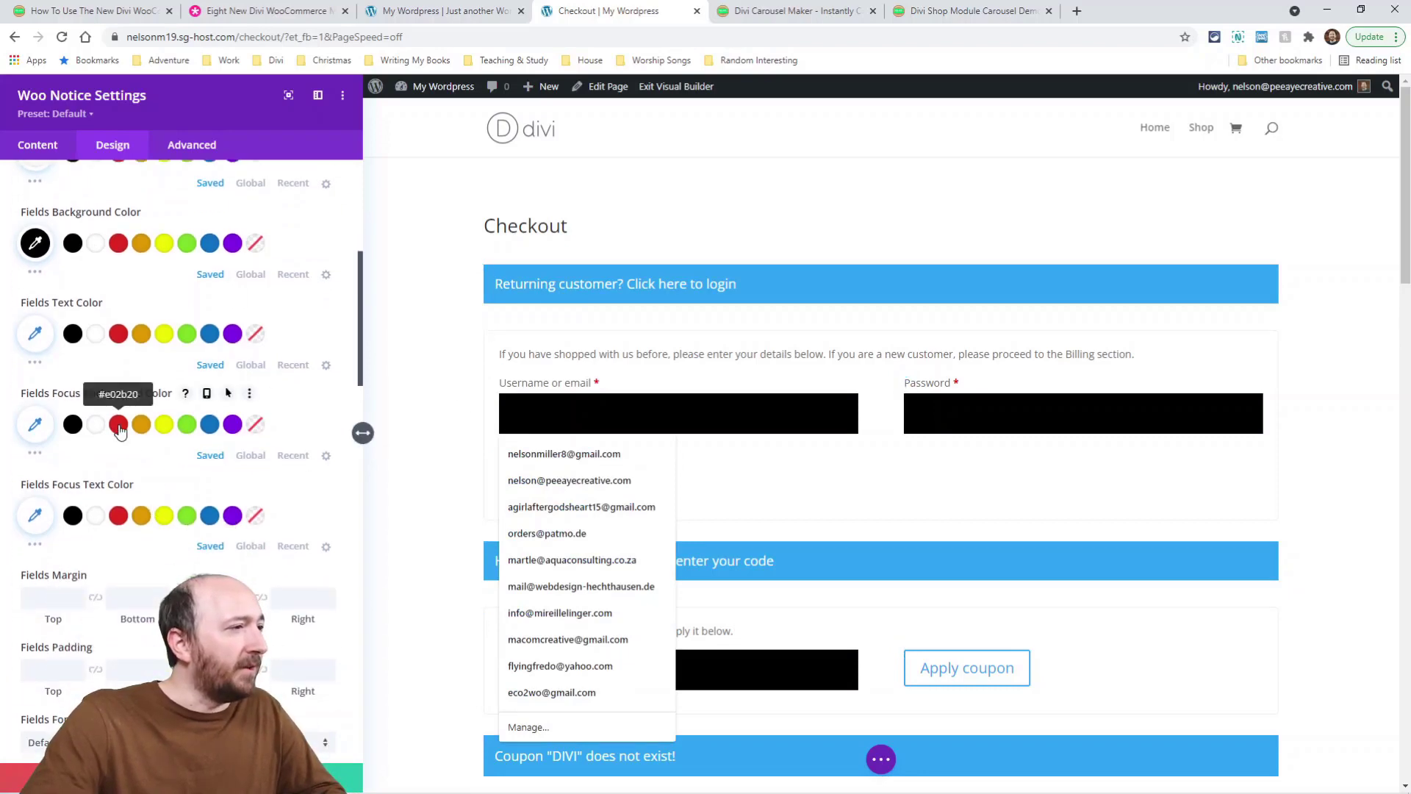
click(118, 424)
click(599, 417)
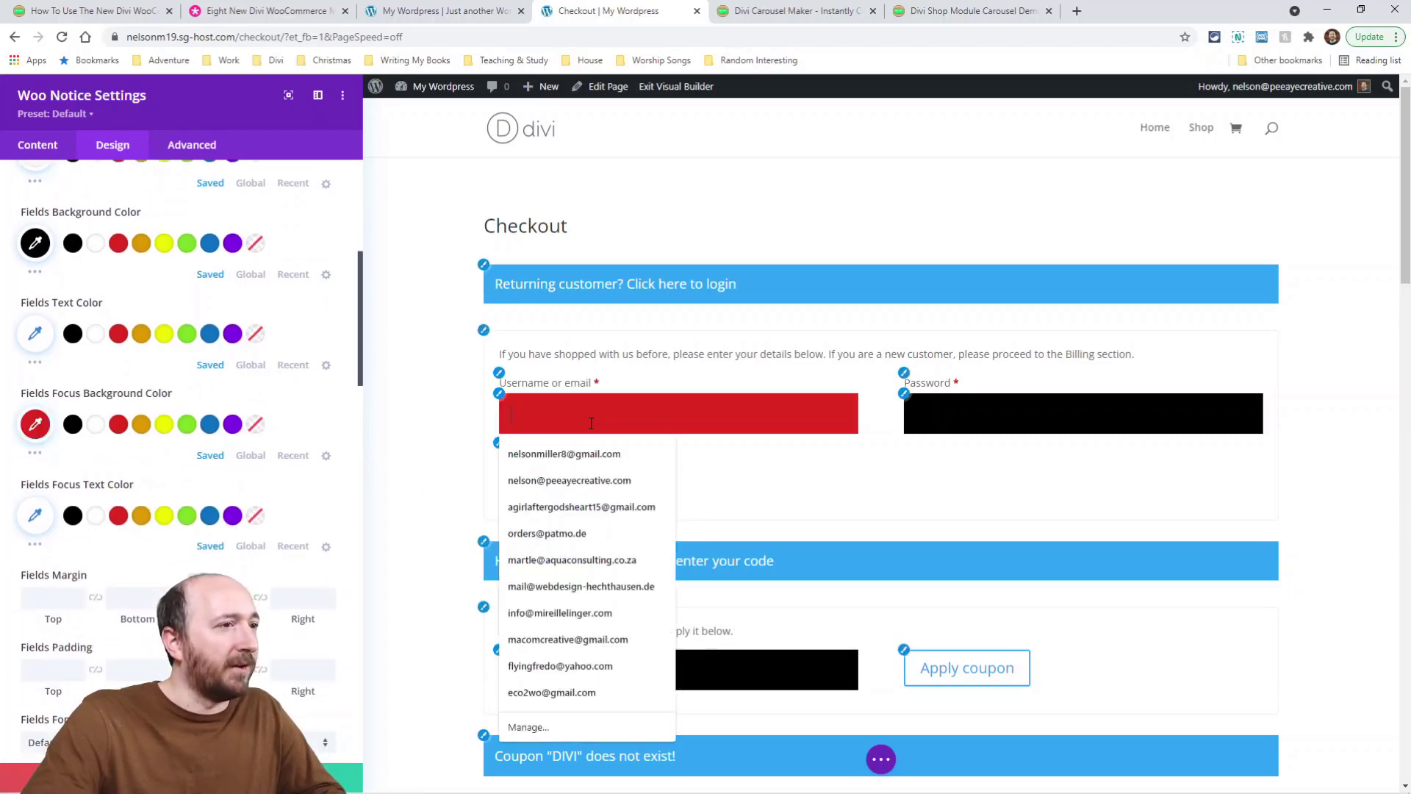
text(aoffgfsdfgsdfg)
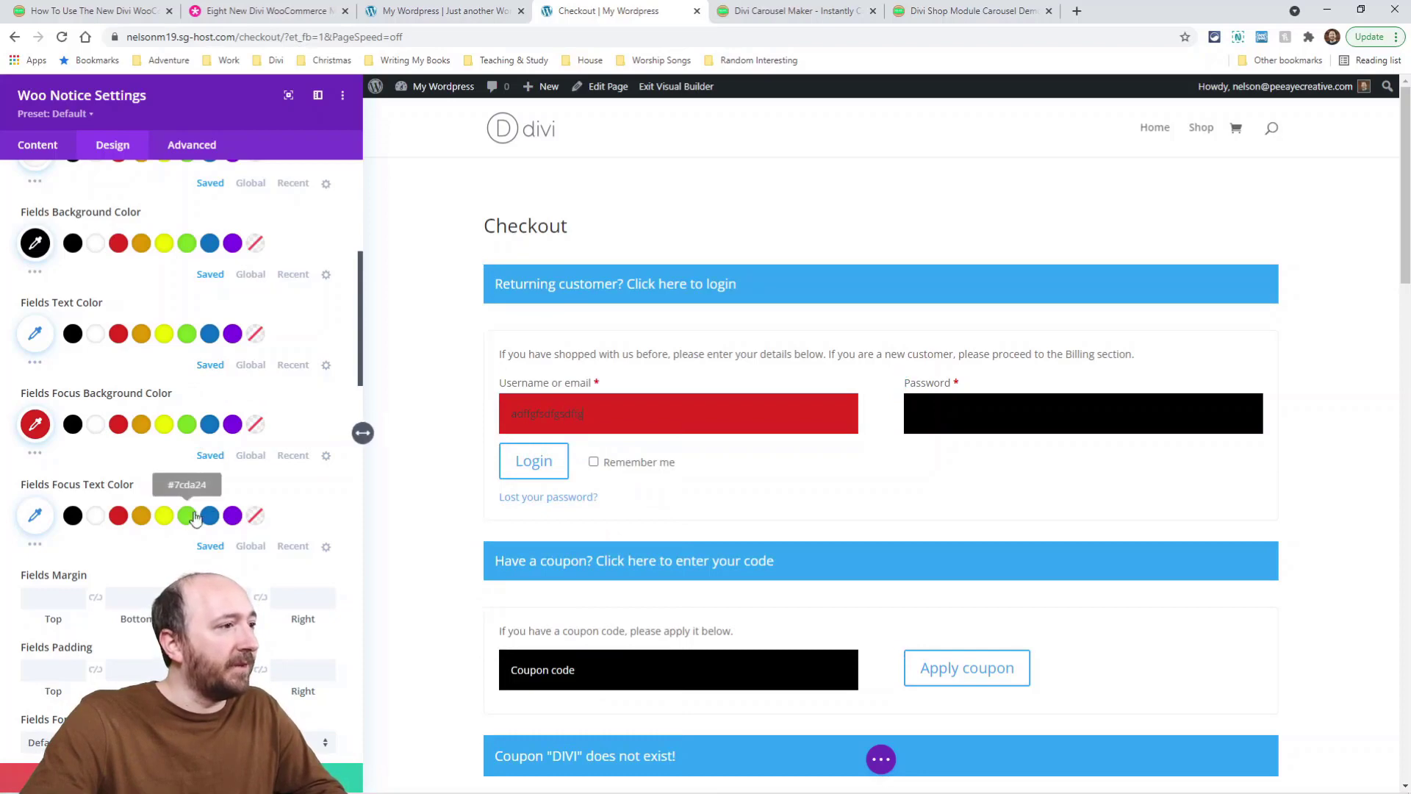
Set the Fields Focus Text Color to green (#7cda24) and test it with more sample text in the username field
click(186, 516)
click(576, 425)
text(dffgfsdfgsdfsdfgsdfgsdfg)
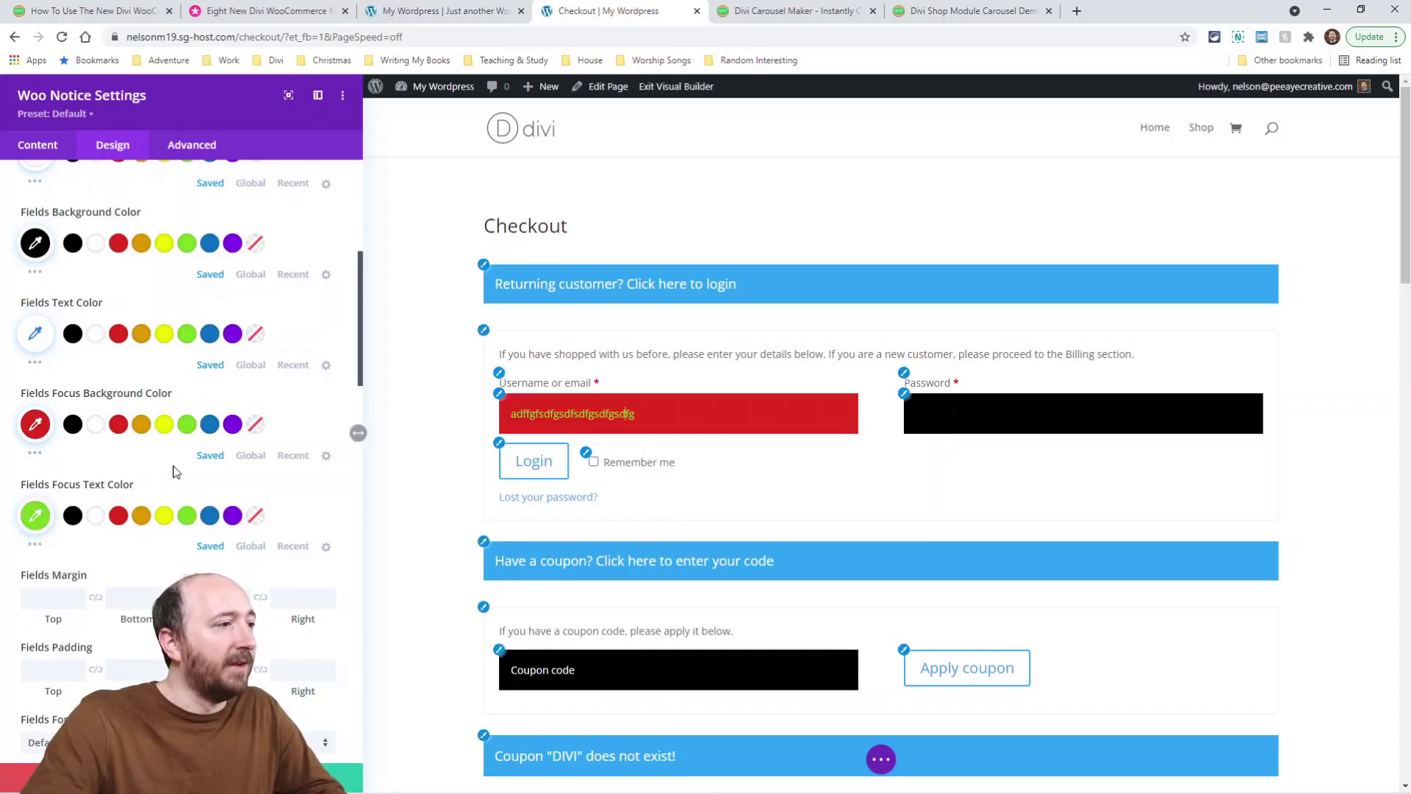
Review the remaining Fields design options and the Button options of the Woo Notice module
scroll(124, 510, down, 3)
scroll(46, 413, down, 15)
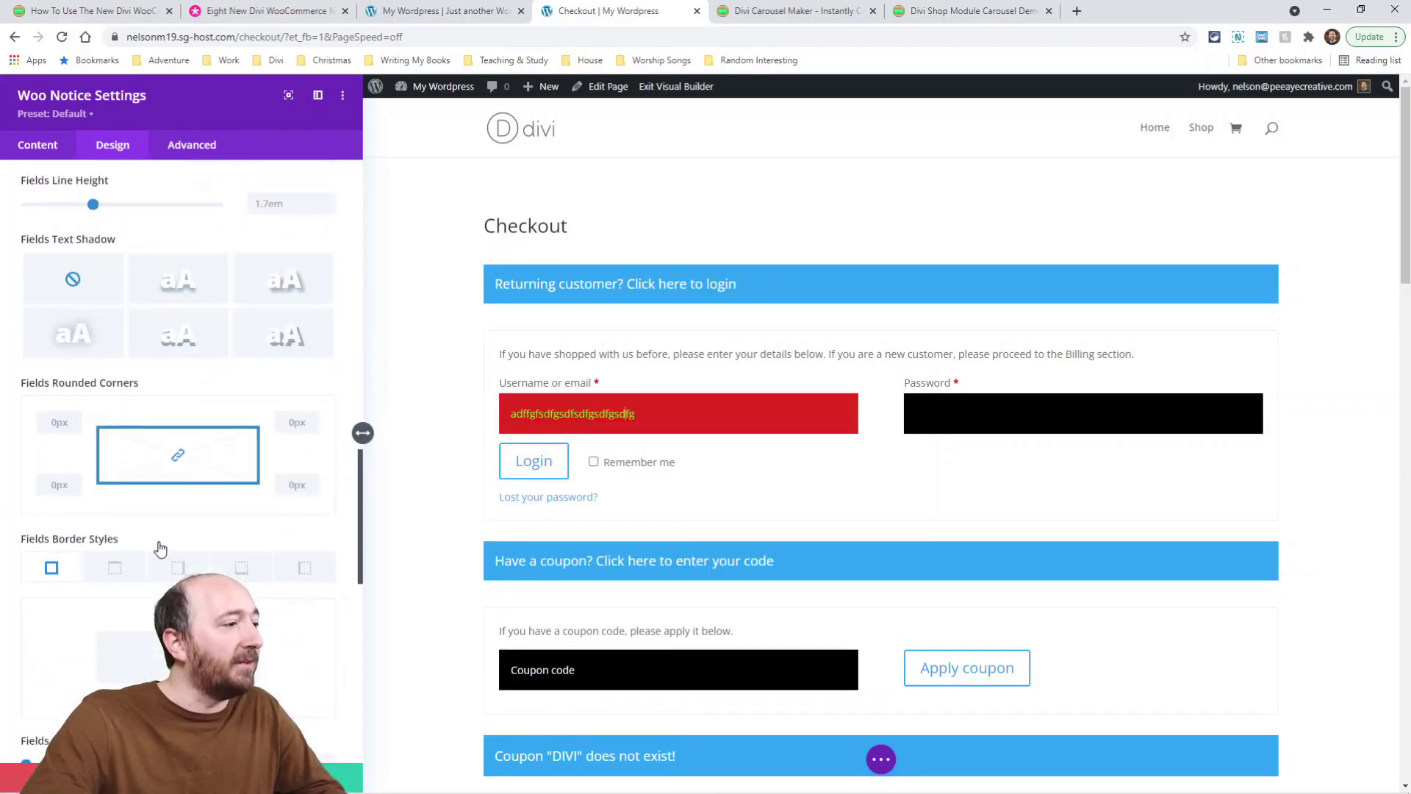
scroll(110, 382, down, 8)
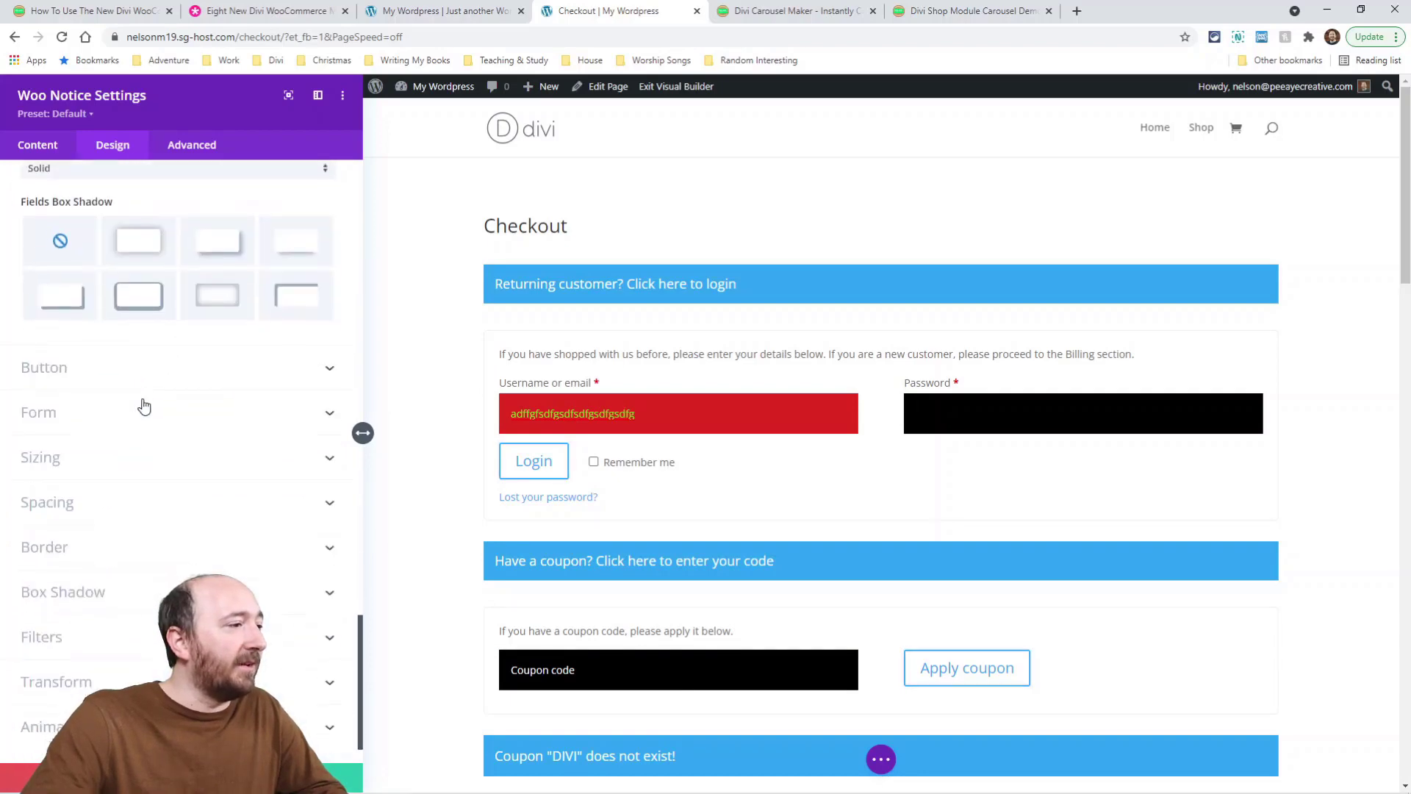
click(60, 327)
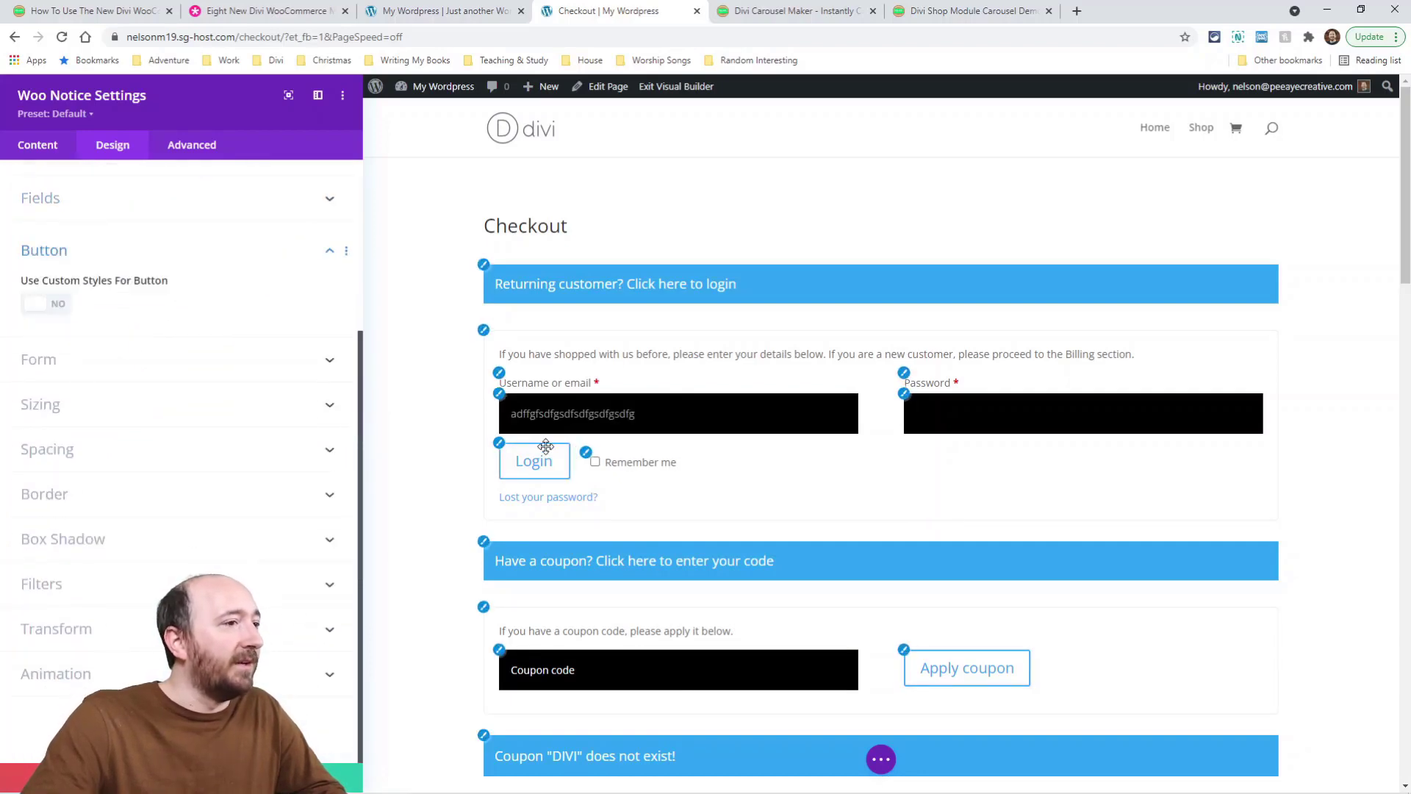
Set the Woo Notice Required Field Indicator Color and the Field Label Text Color to blue (#0c71c3)
click(588, 455)
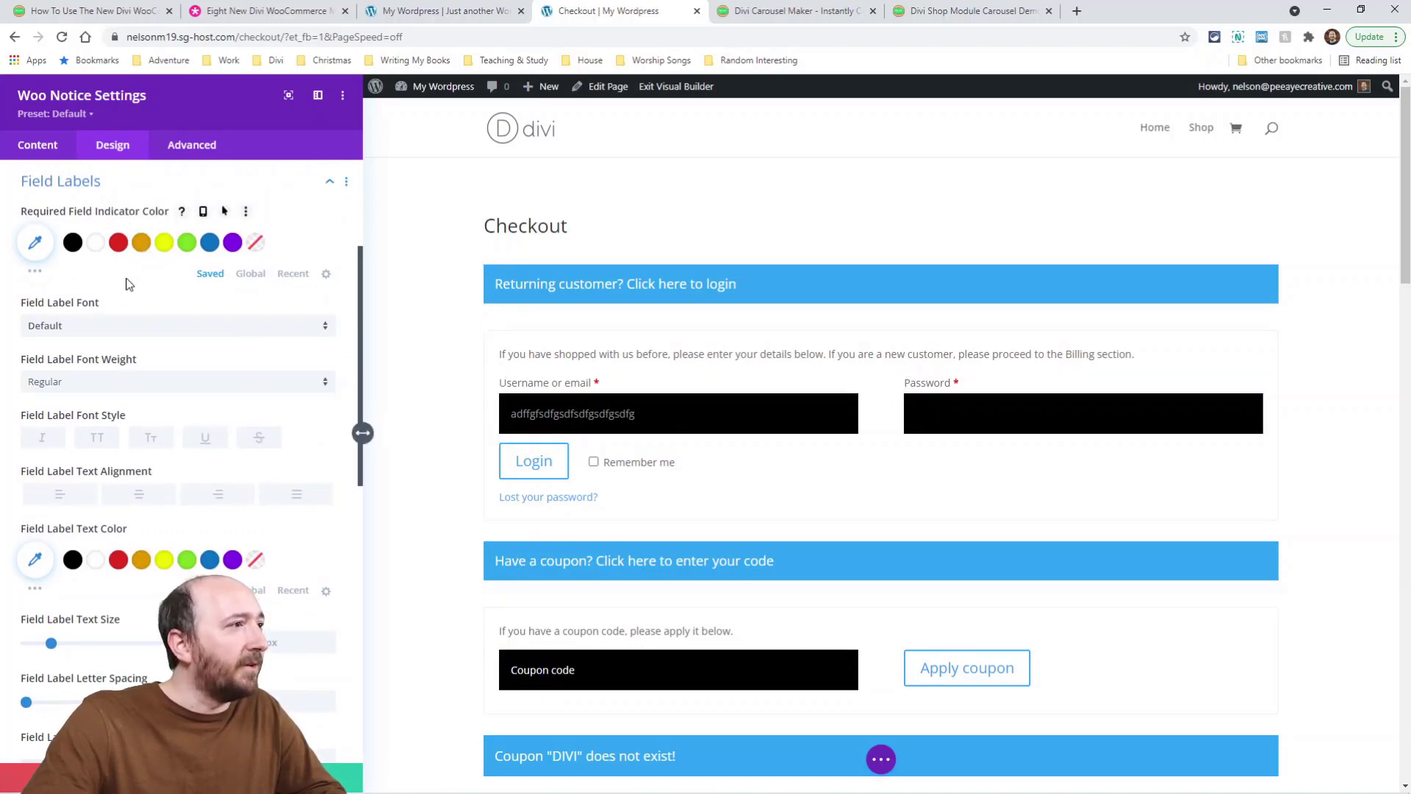
click(118, 248)
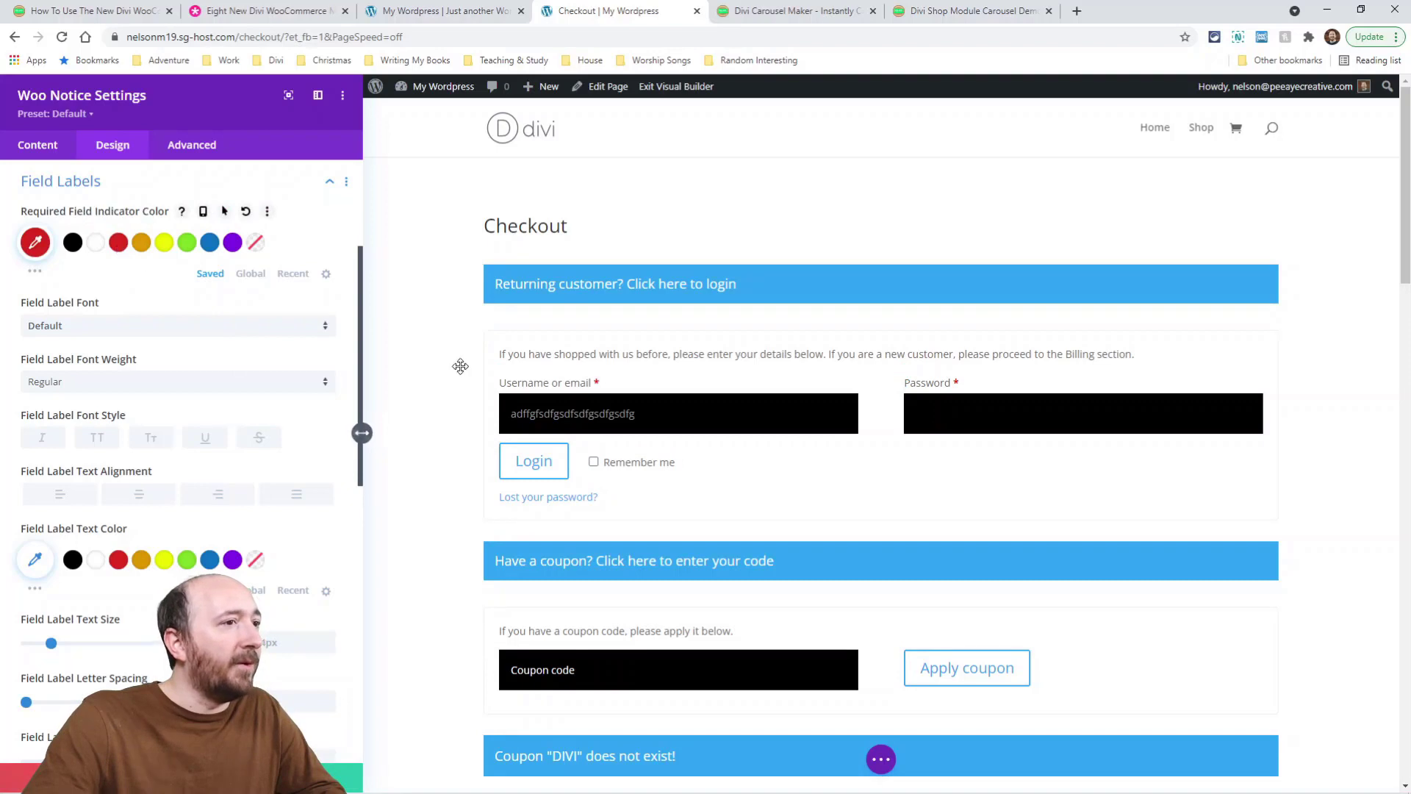
click(141, 247)
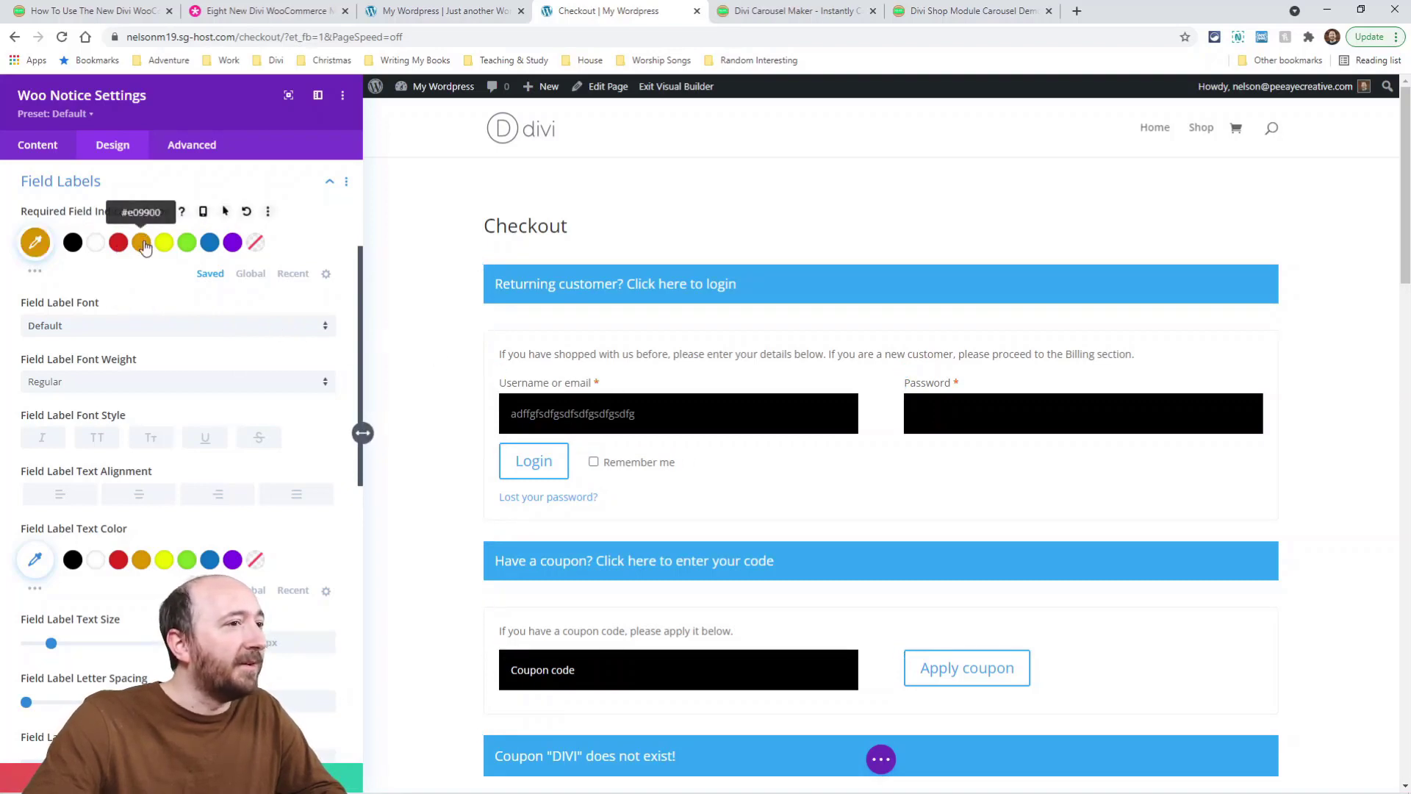
click(210, 244)
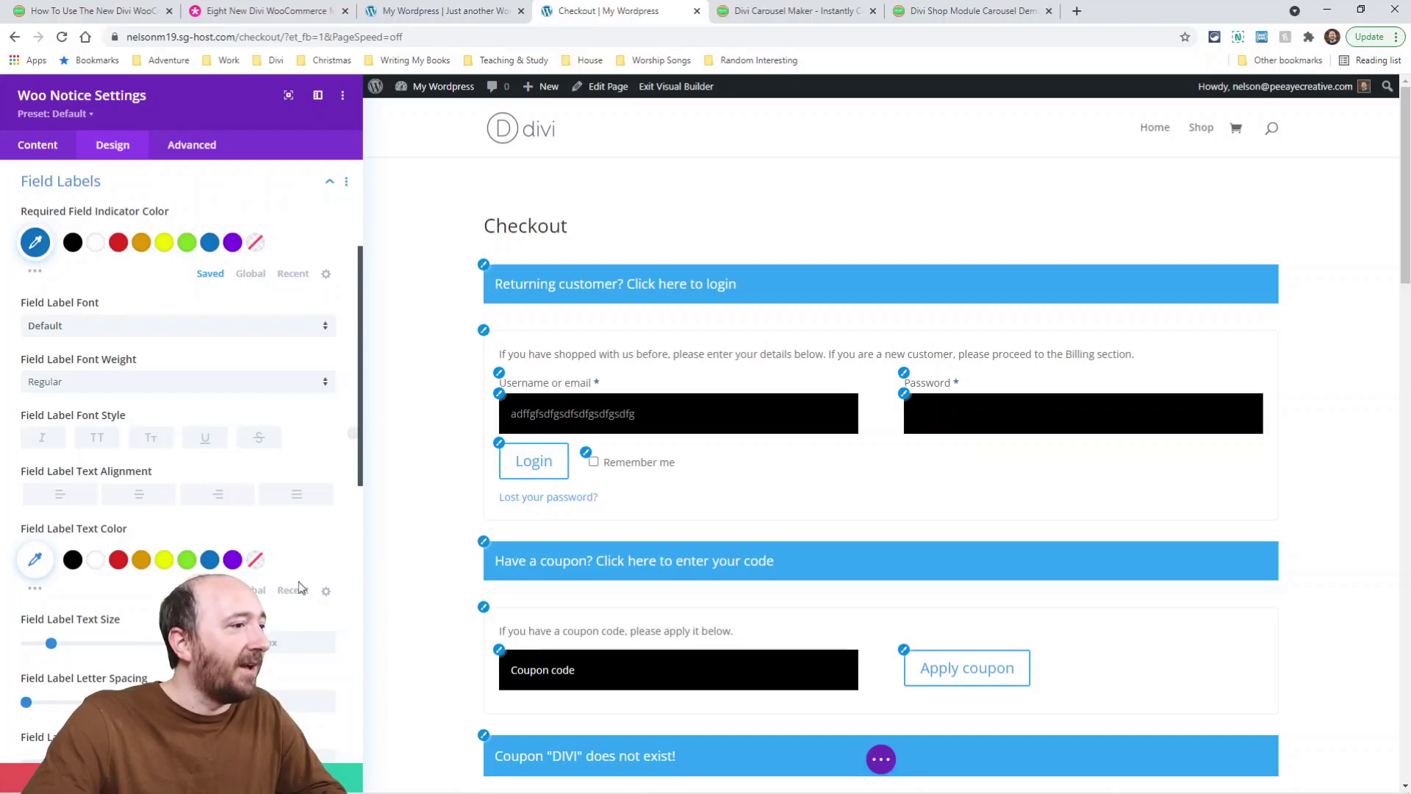
scroll(291, 650, down, 3)
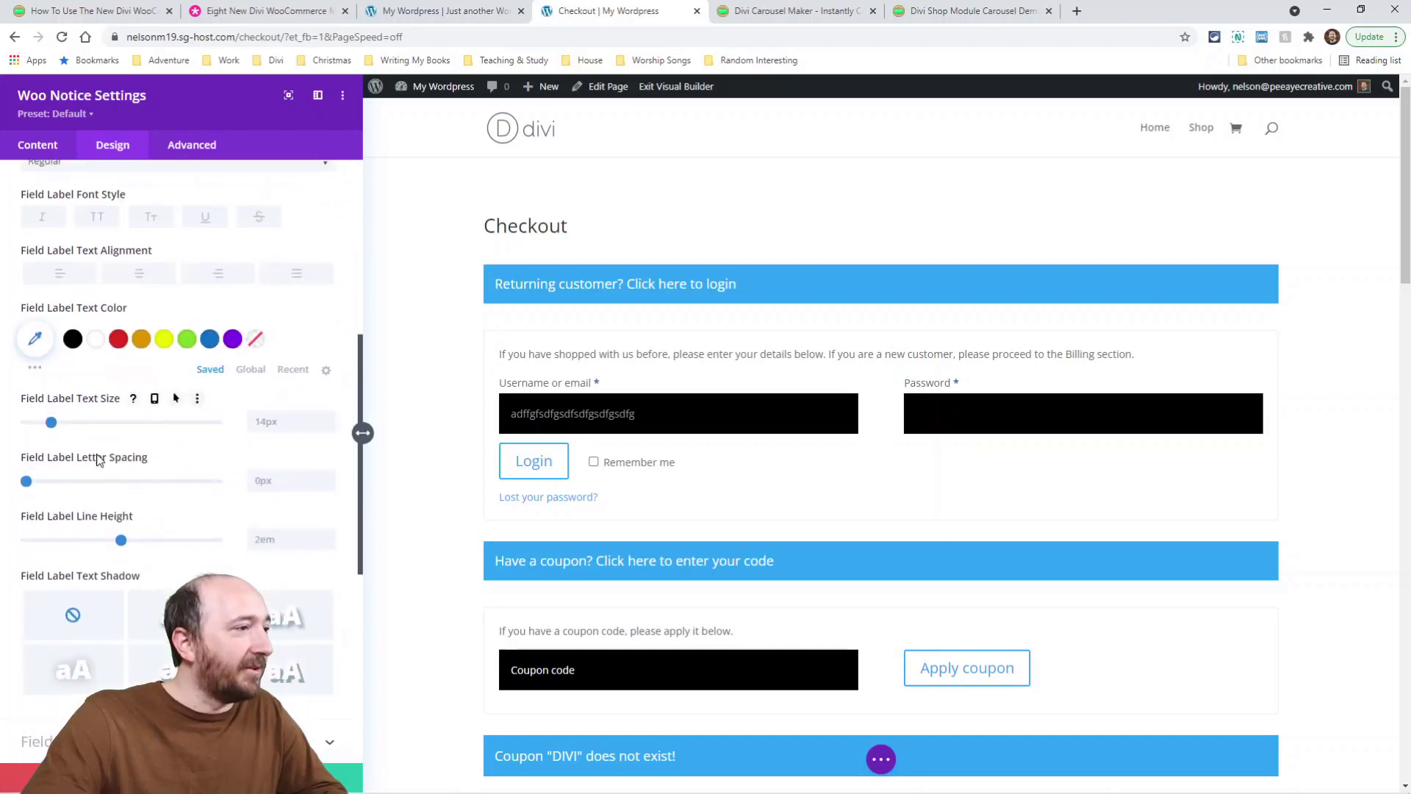
click(141, 340)
click(209, 339)
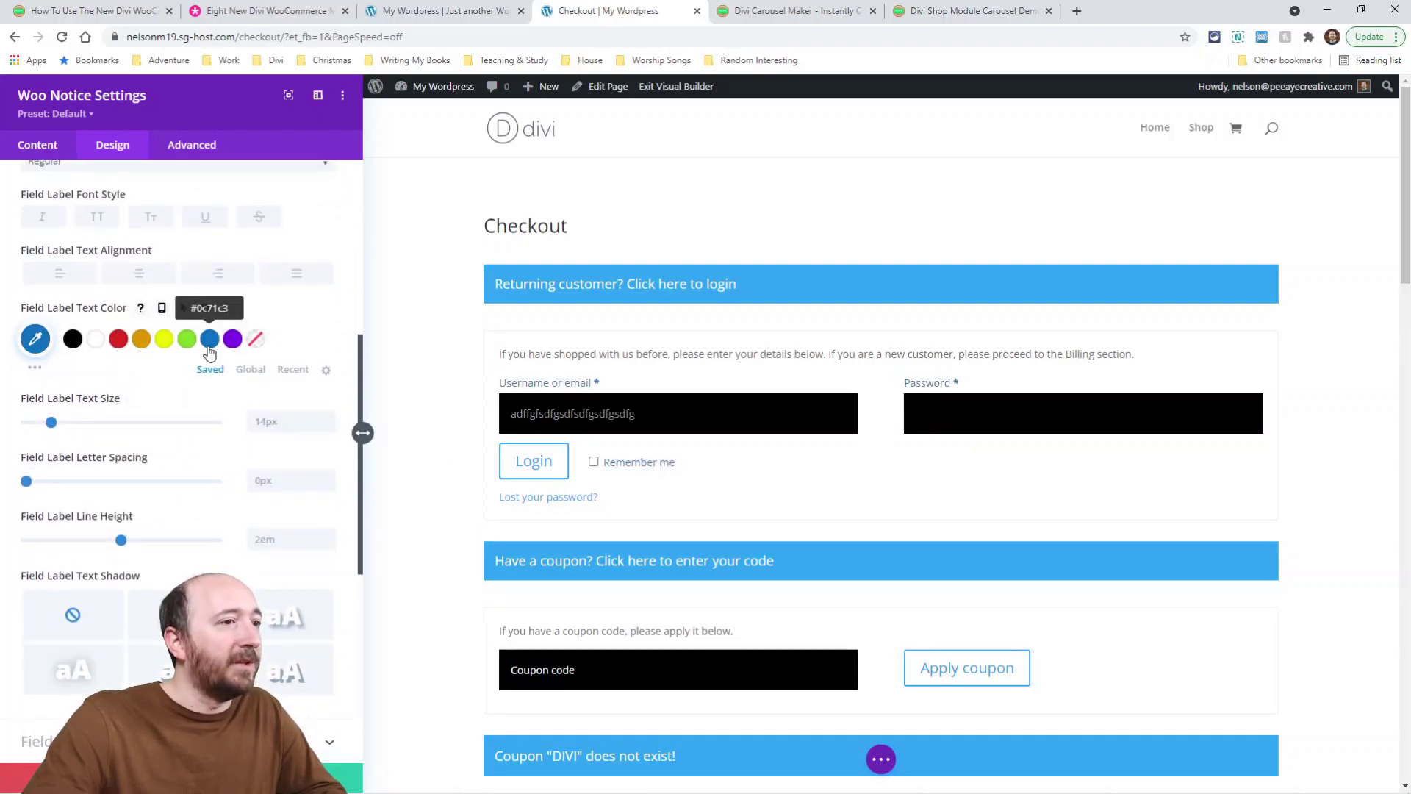
Review the Error Text options for the invalid coupon notice, and close the Woo Notice settings
scroll(227, 441, down, 6)
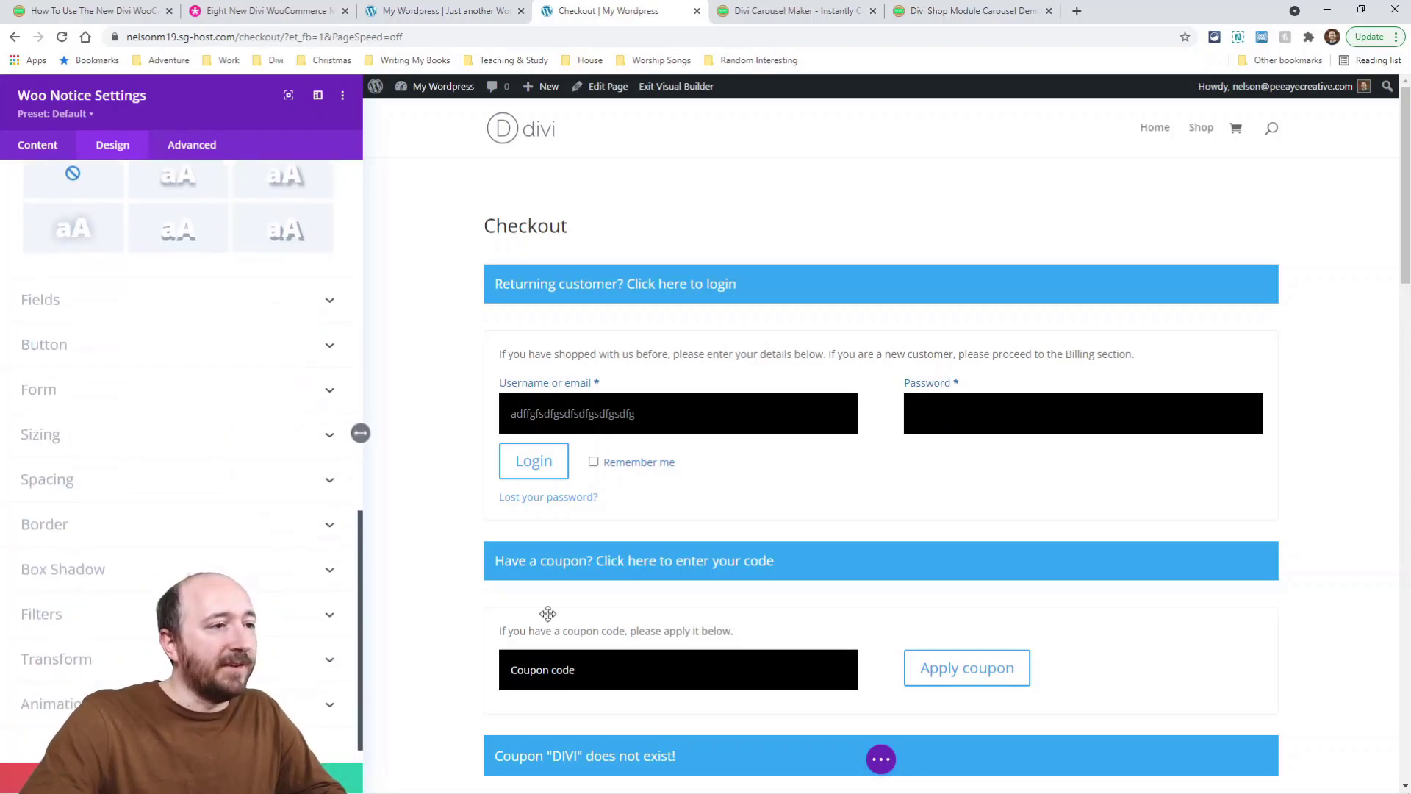
scroll(787, 475, down, 7)
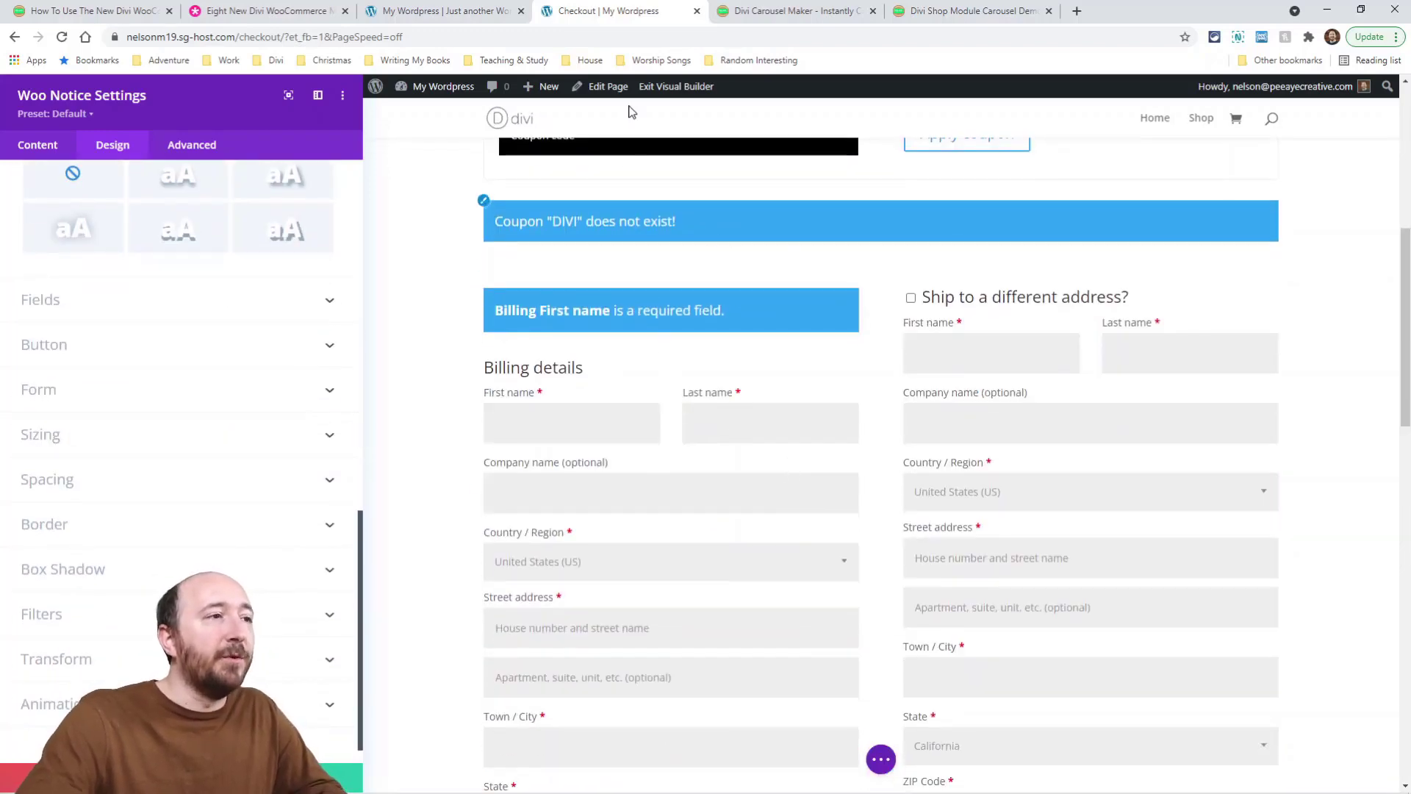
click(483, 203)
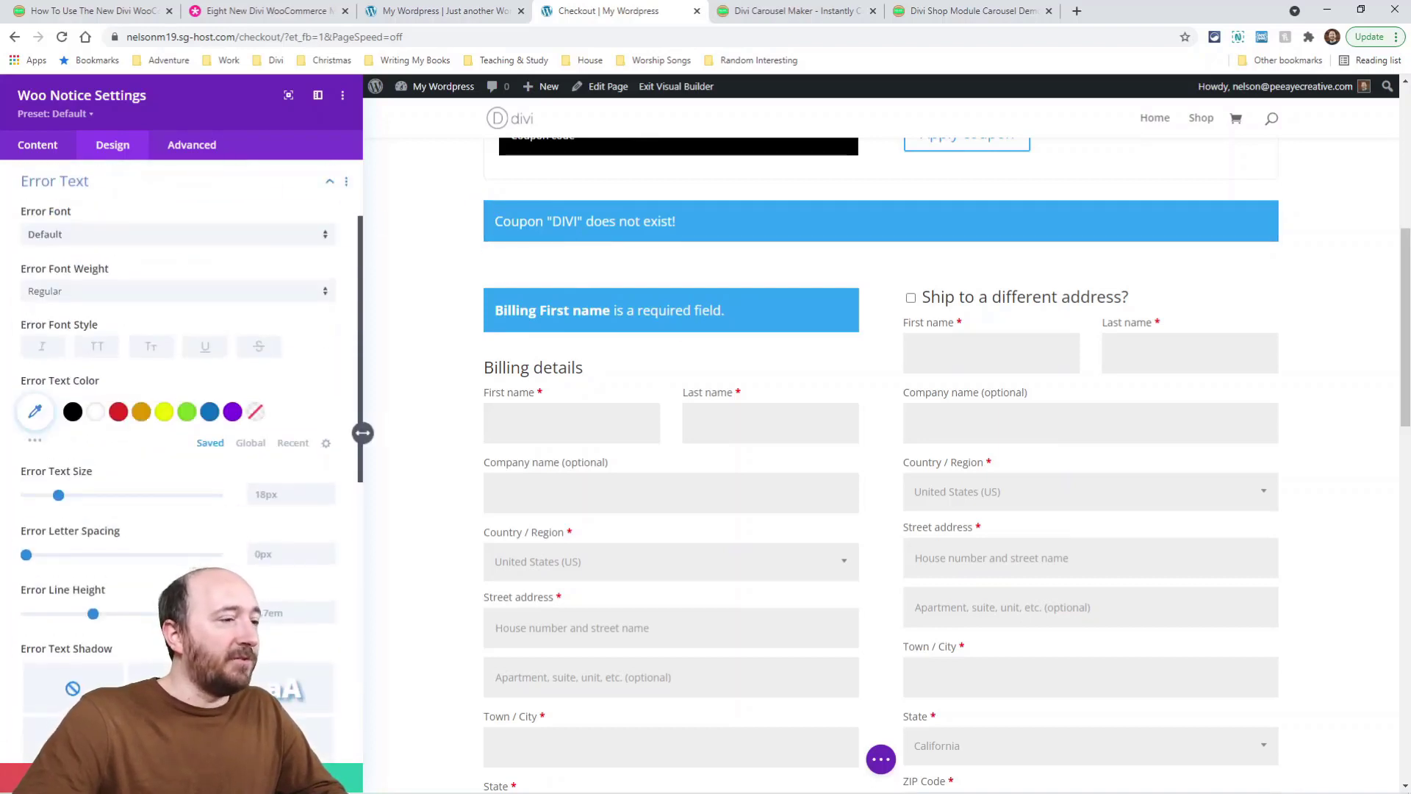
key(Escape)
Try the Fullwidth and 2 Column options for the Woo Checkout Billing module's Fields Width, and reset it to the default
click(462, 327)
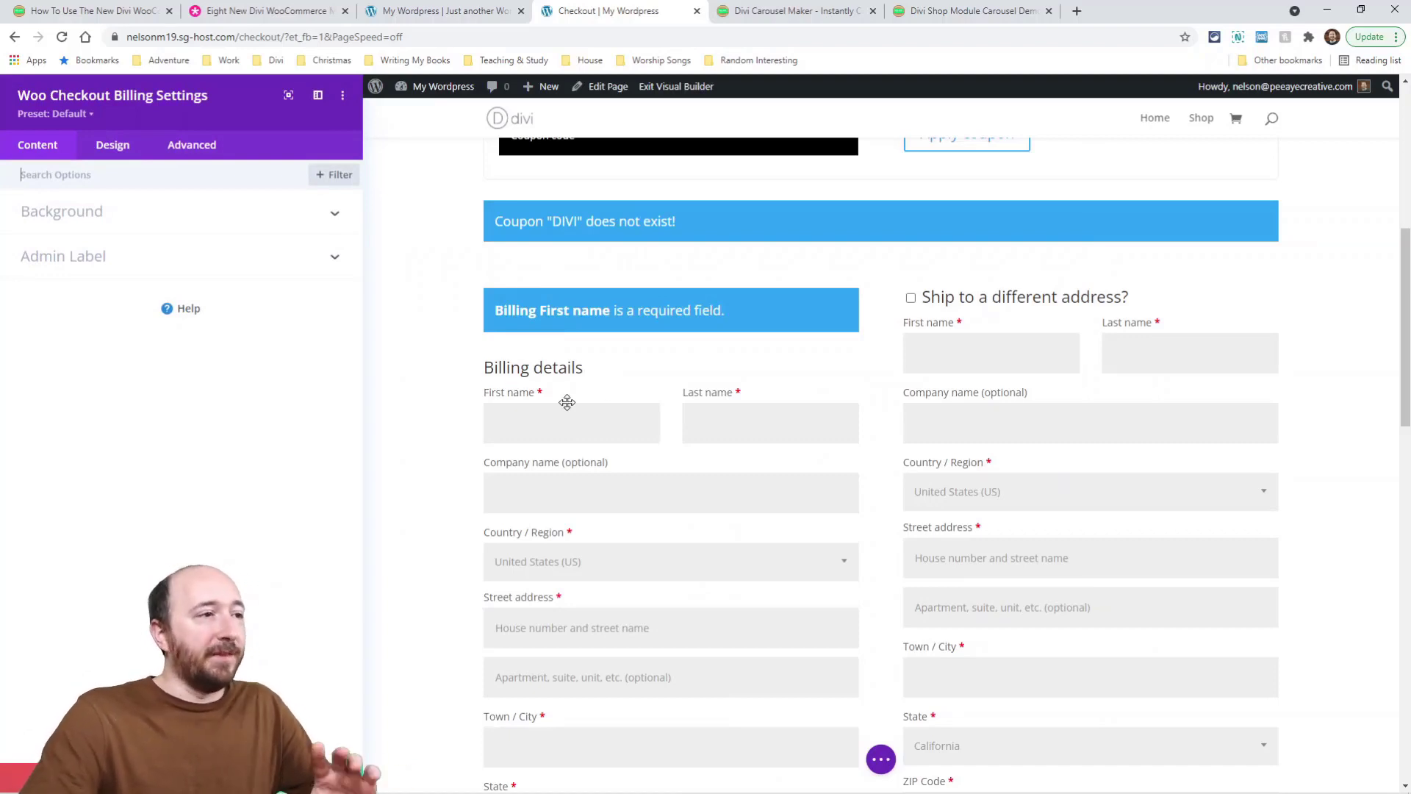
click(112, 145)
click(76, 223)
click(95, 268)
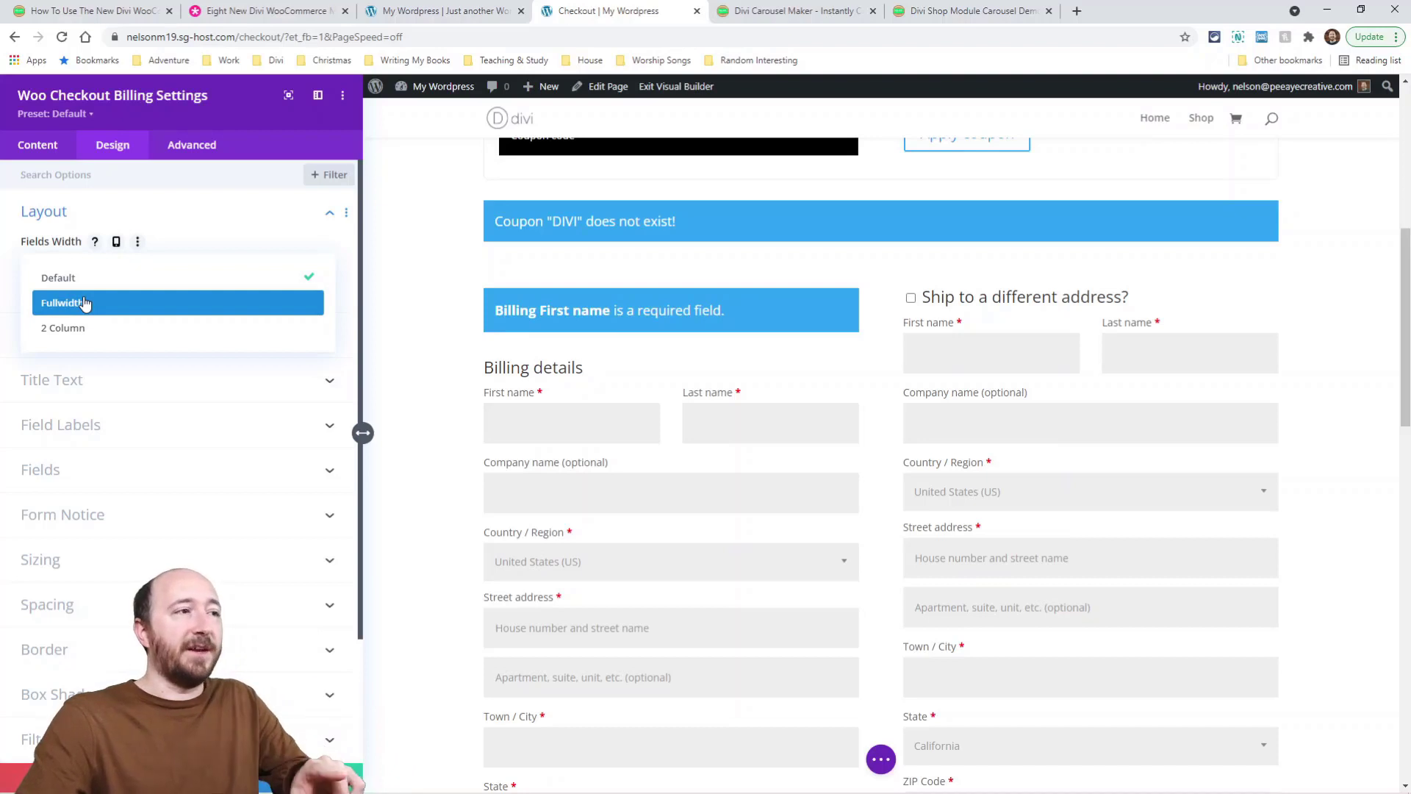
click(85, 302)
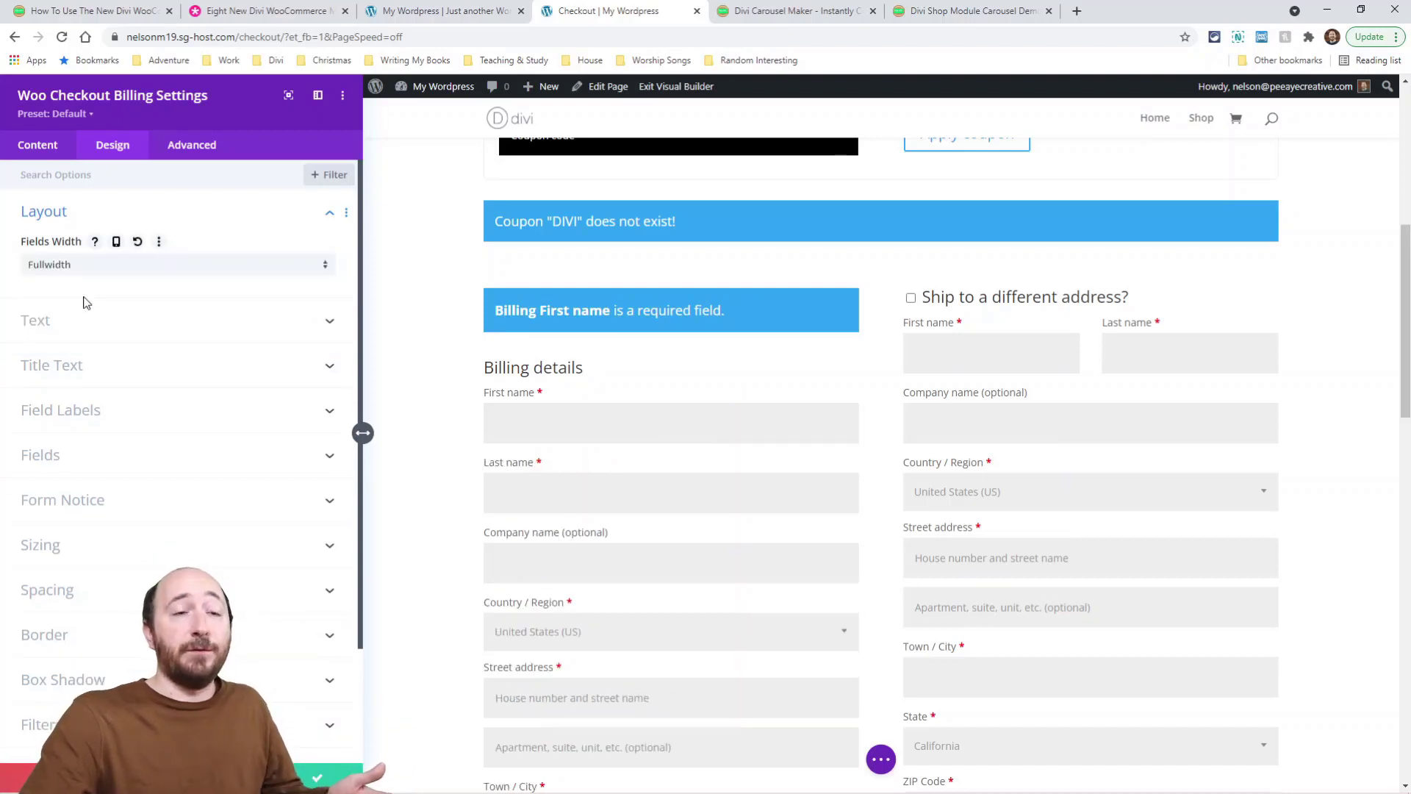
click(69, 277)
click(66, 328)
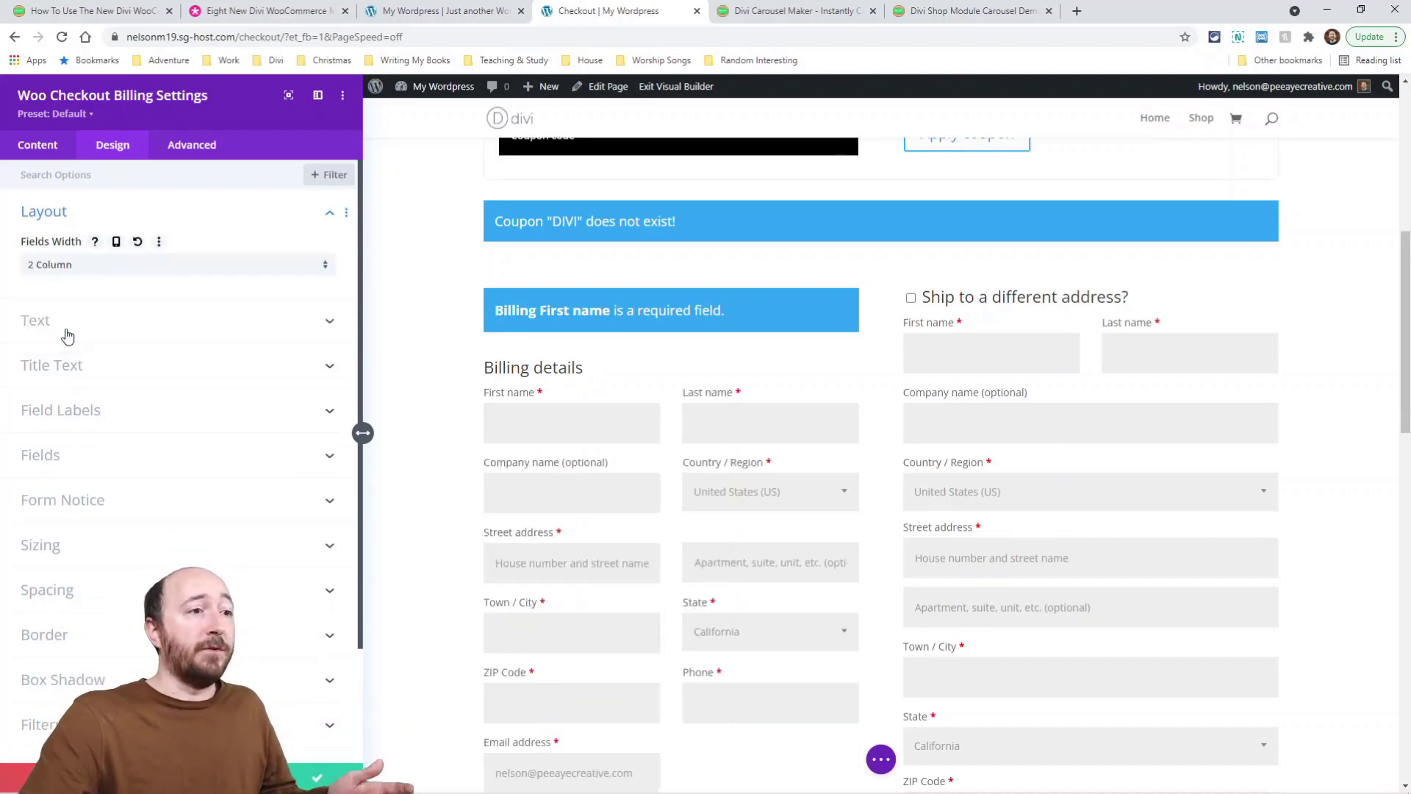
click(137, 243)
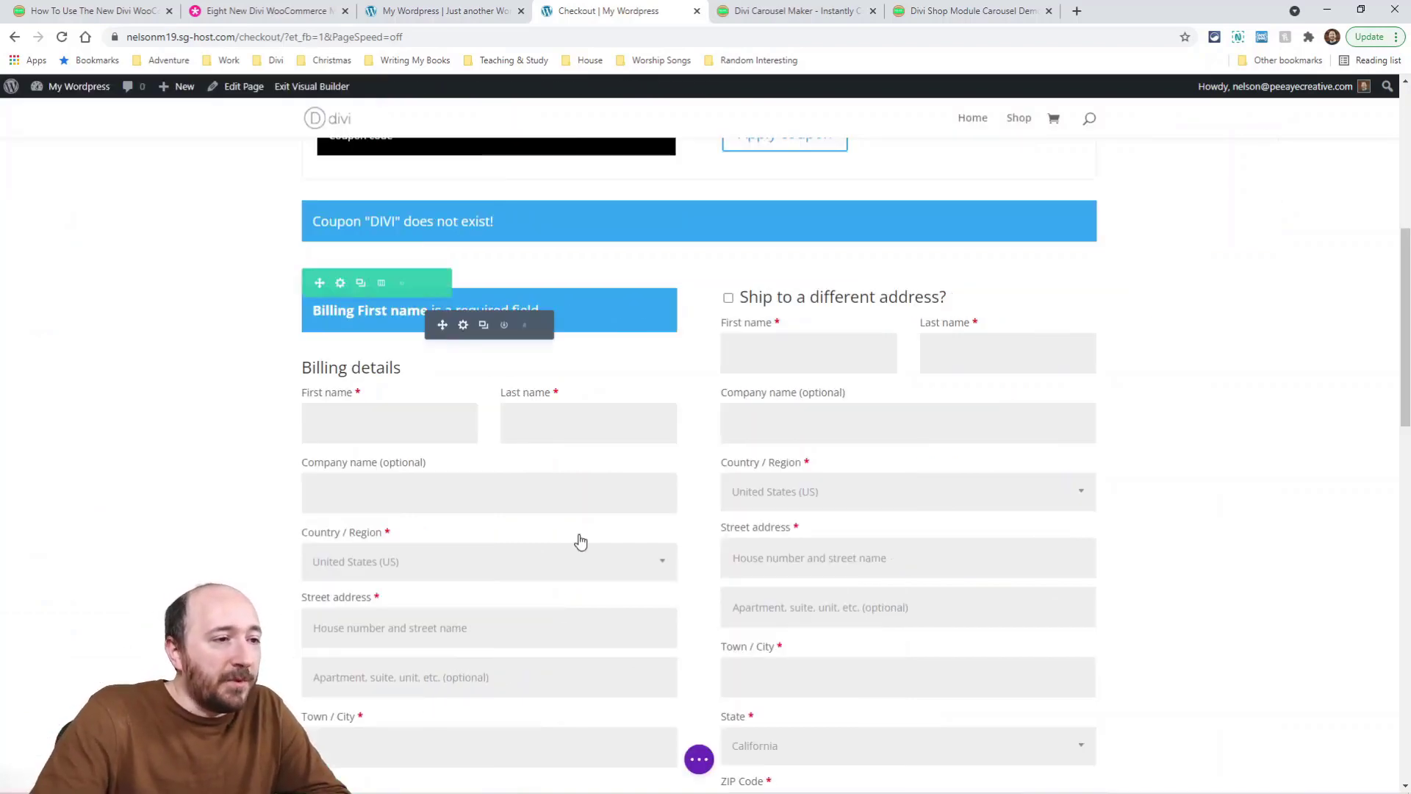
Examine the design options of the Woo Checkout Details module for the order table, including Column Label, and close its settings
scroll(576, 541, down, 15)
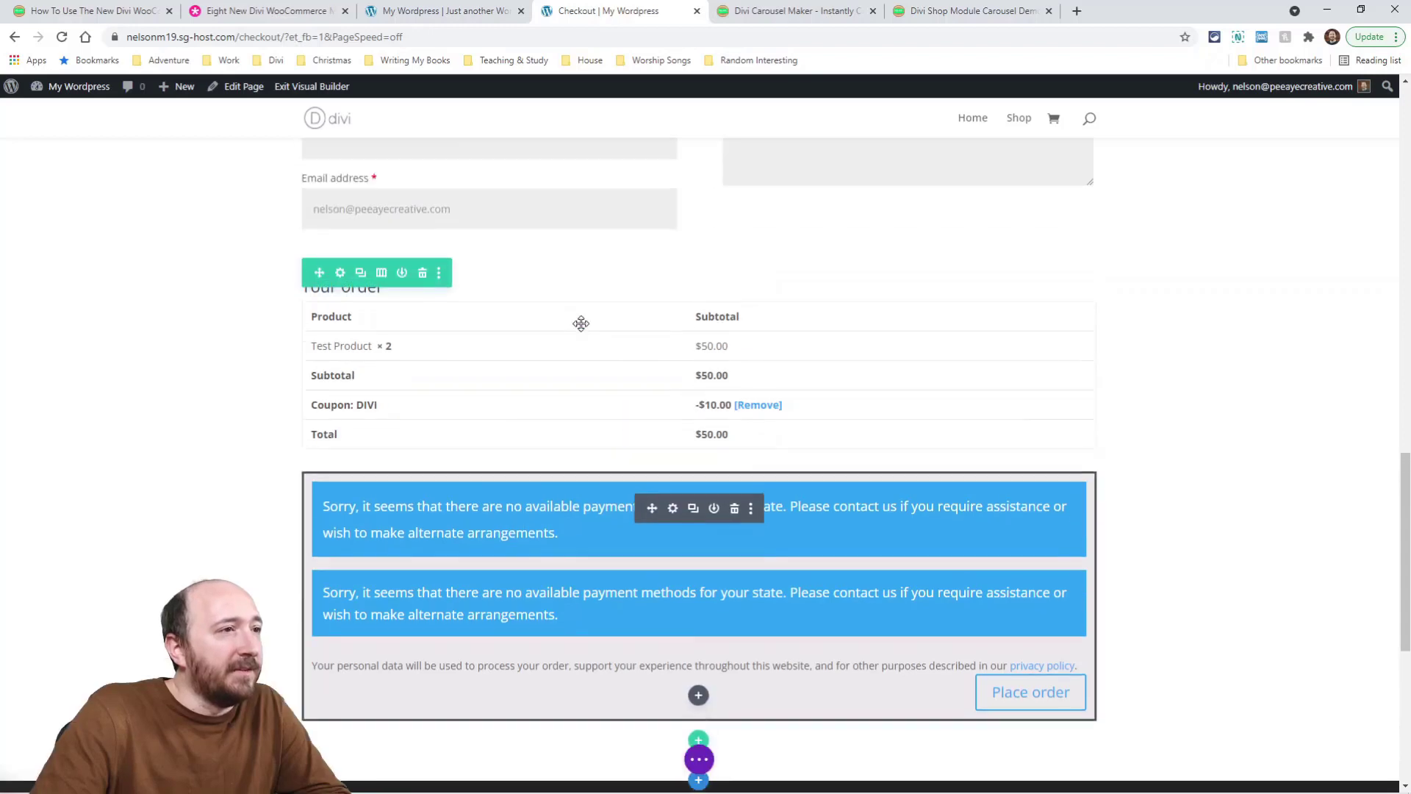
mouse_move(759, 381)
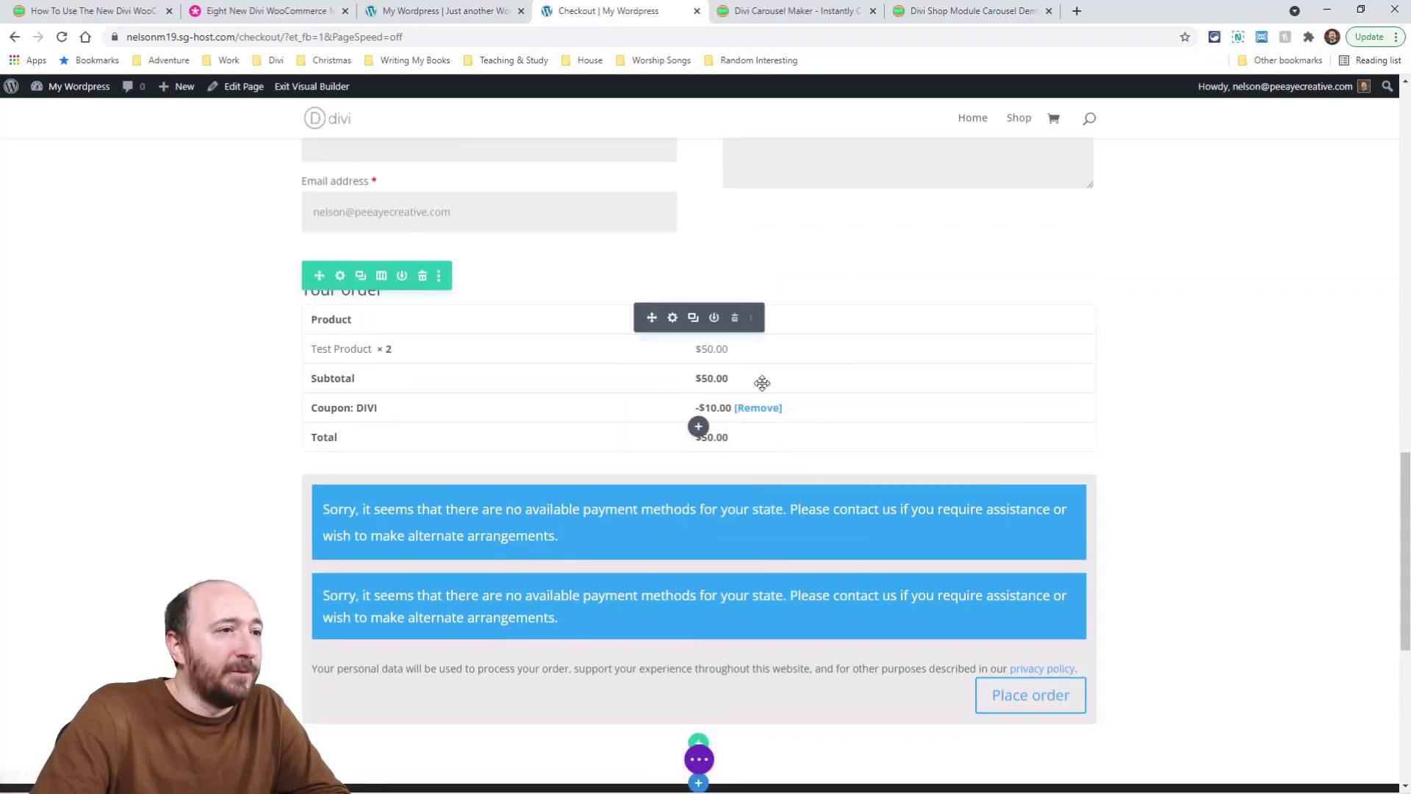
click(673, 322)
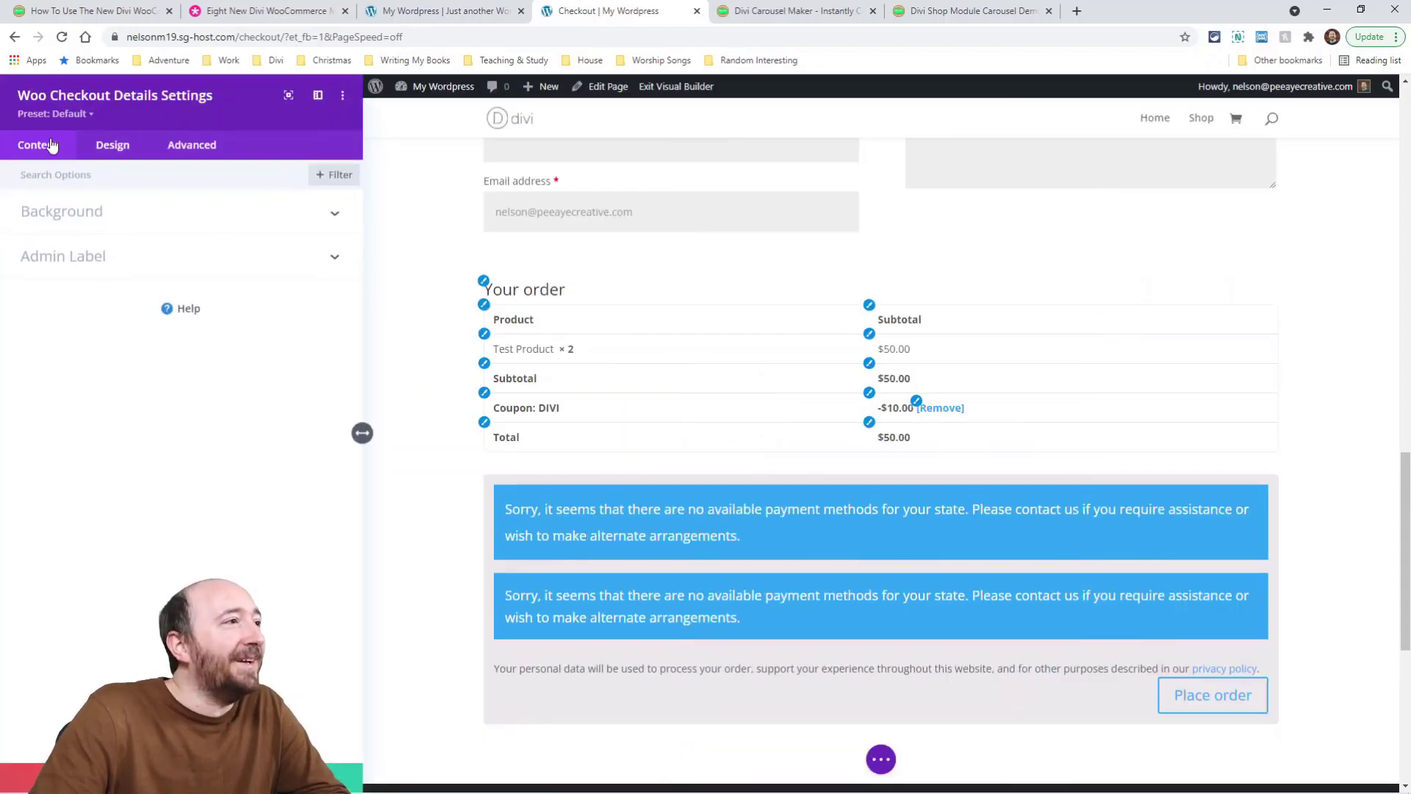
click(111, 145)
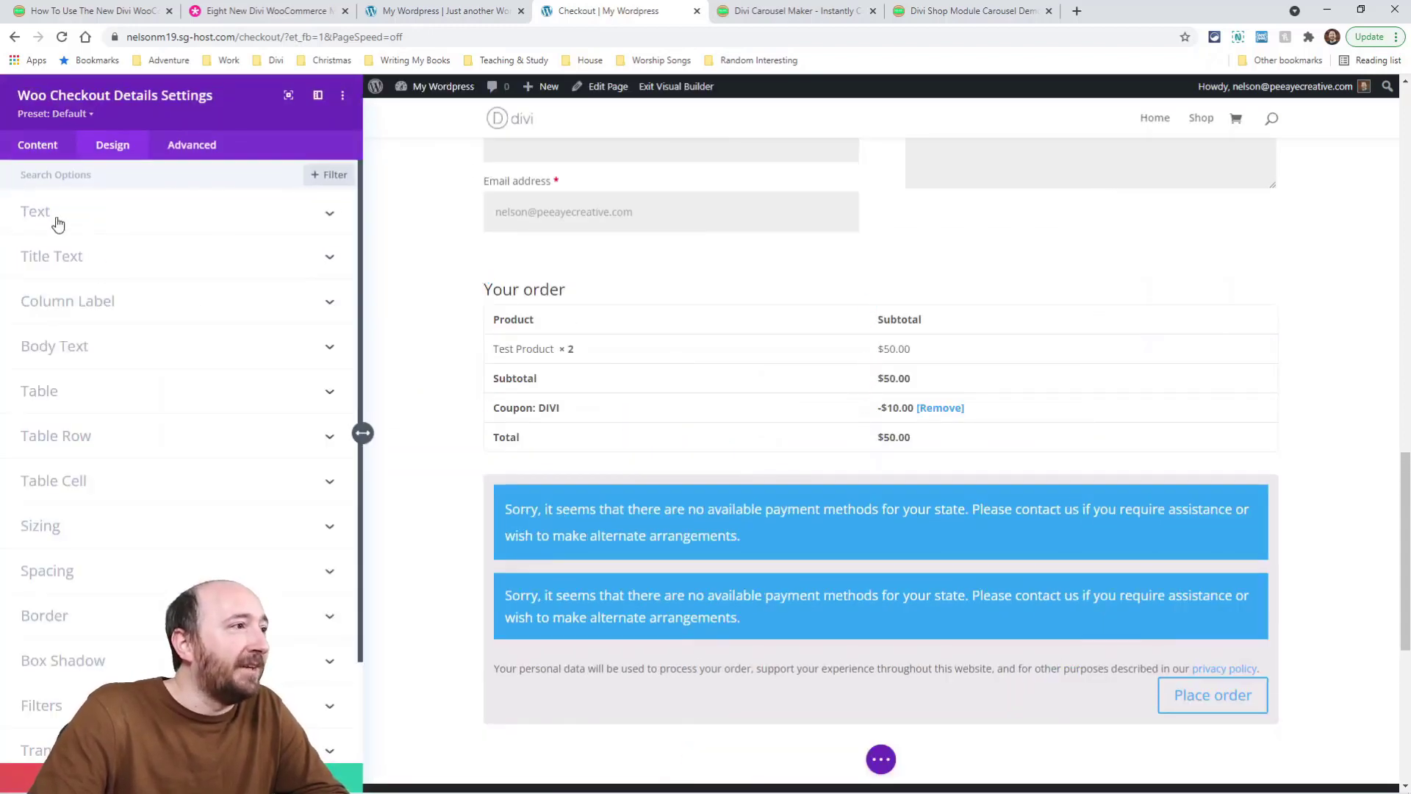
click(57, 215)
click(57, 215)
click(91, 309)
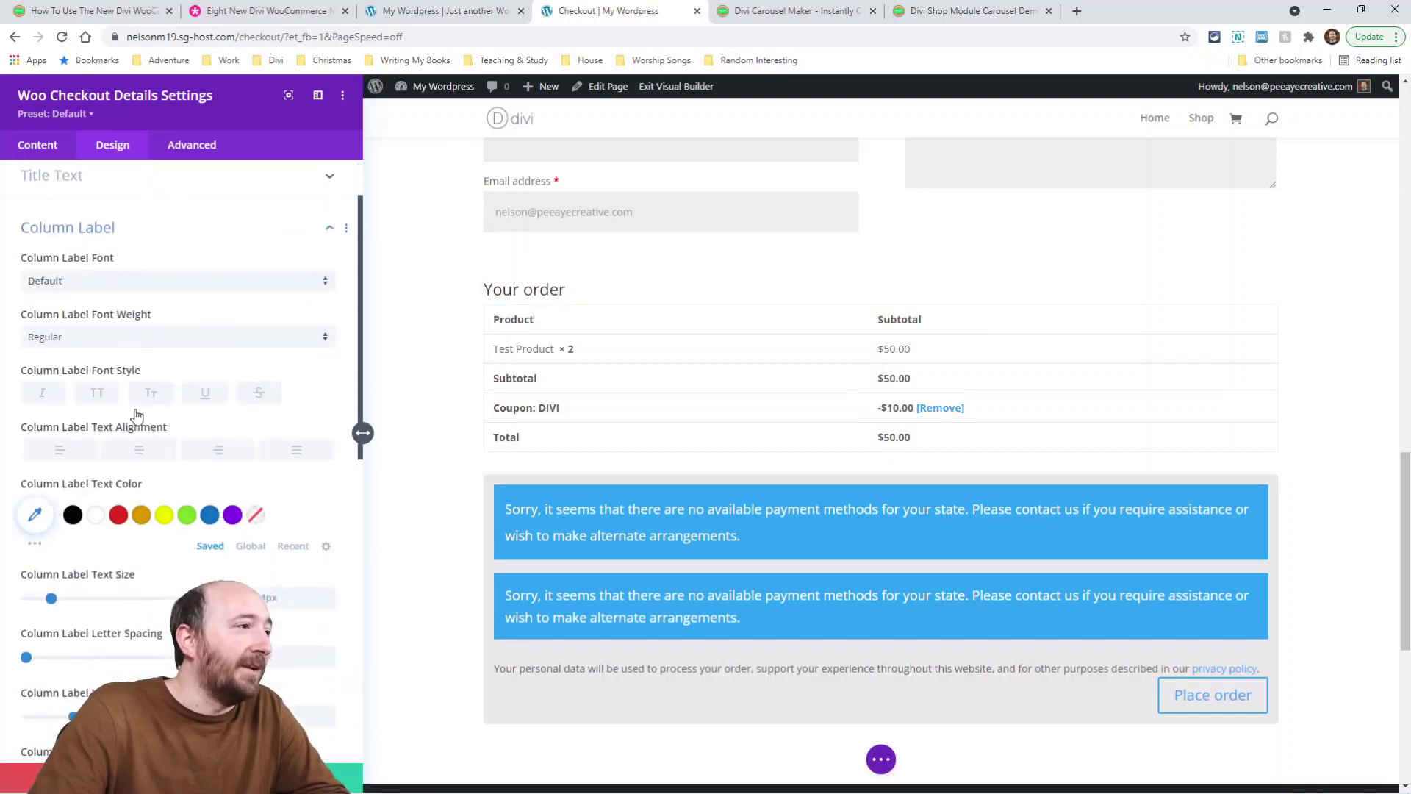
scroll(142, 355, down, 5)
key(Escape)
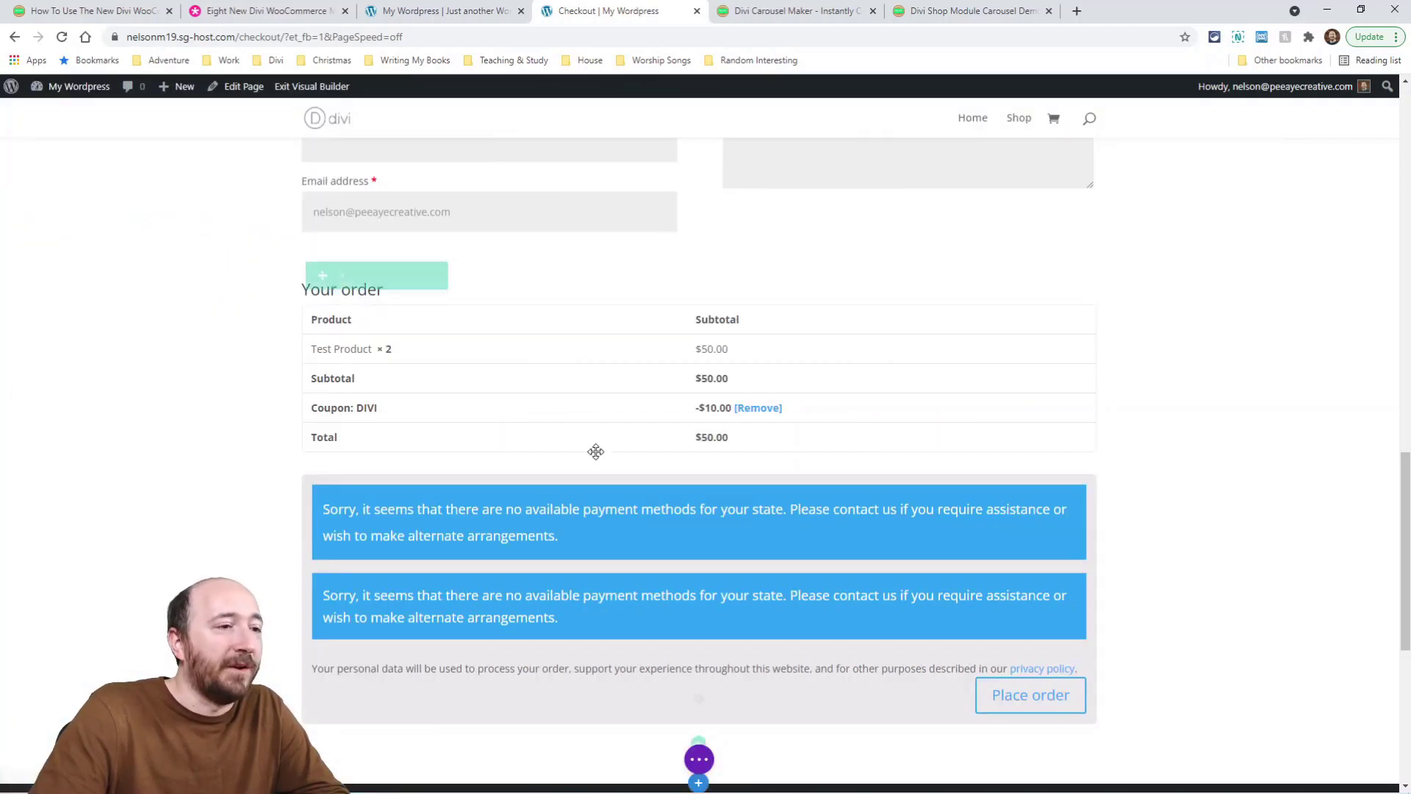
Examine the Tooltip and Radio Buttons design options of the Woo Checkout Payment module, and close its settings
scroll(595, 451, down, 3)
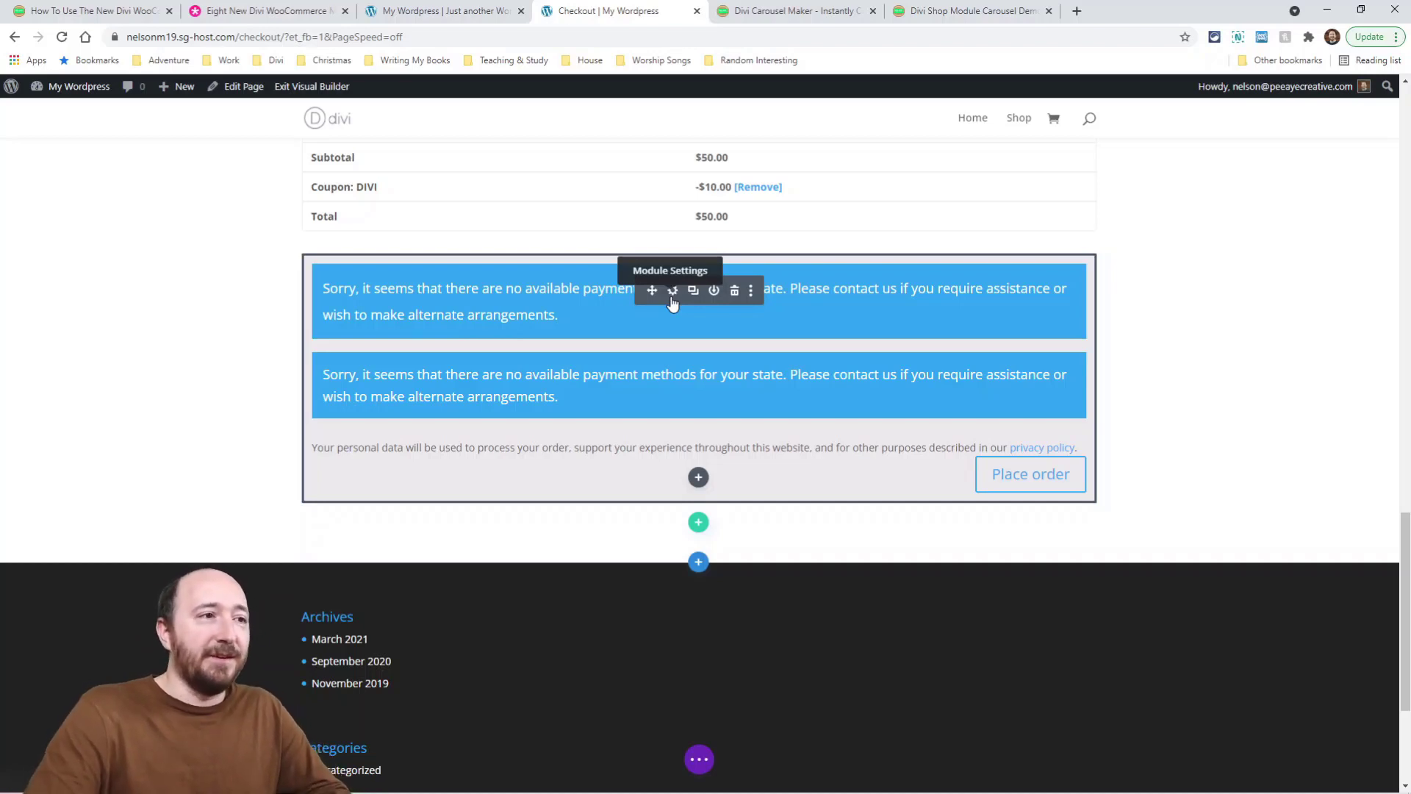
click(546, 303)
click(112, 145)
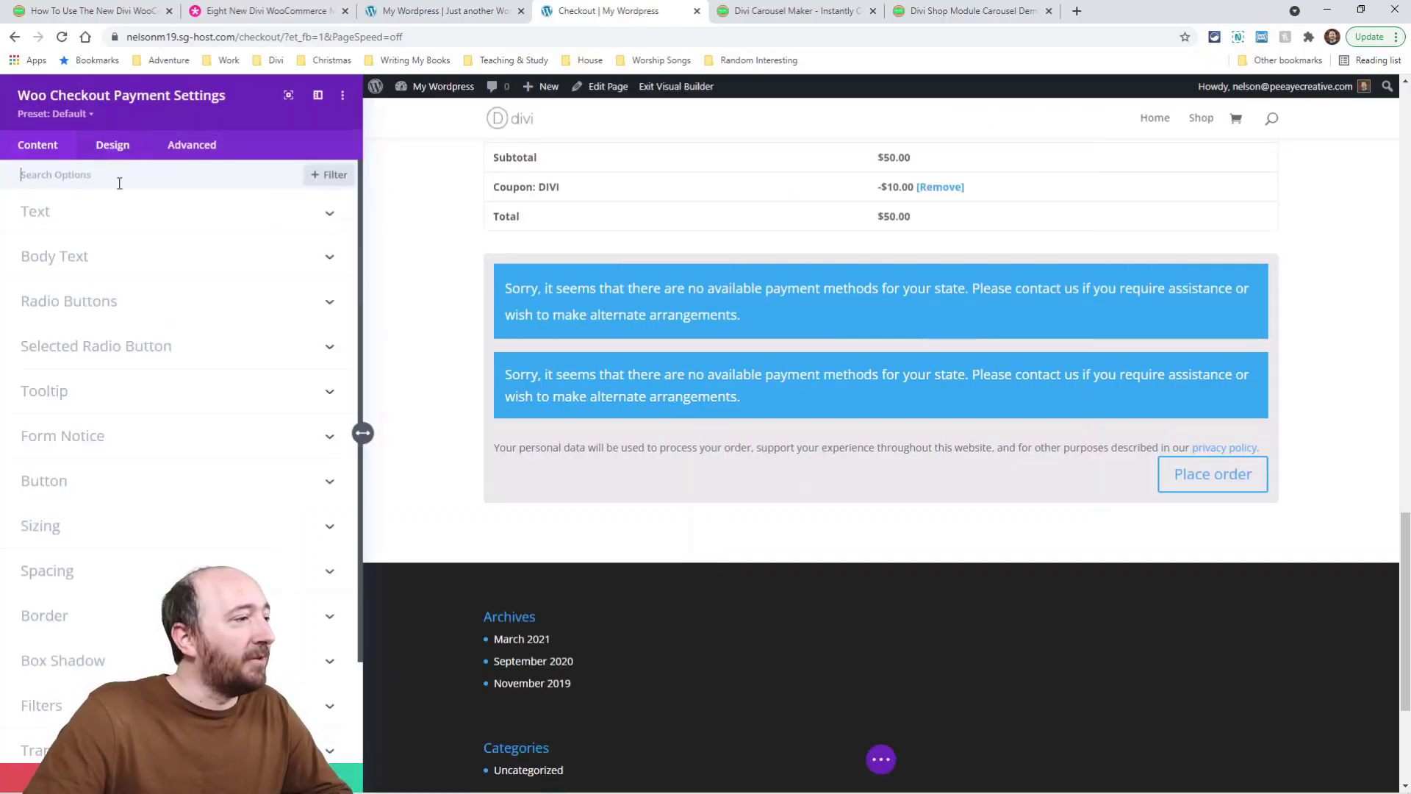
click(103, 410)
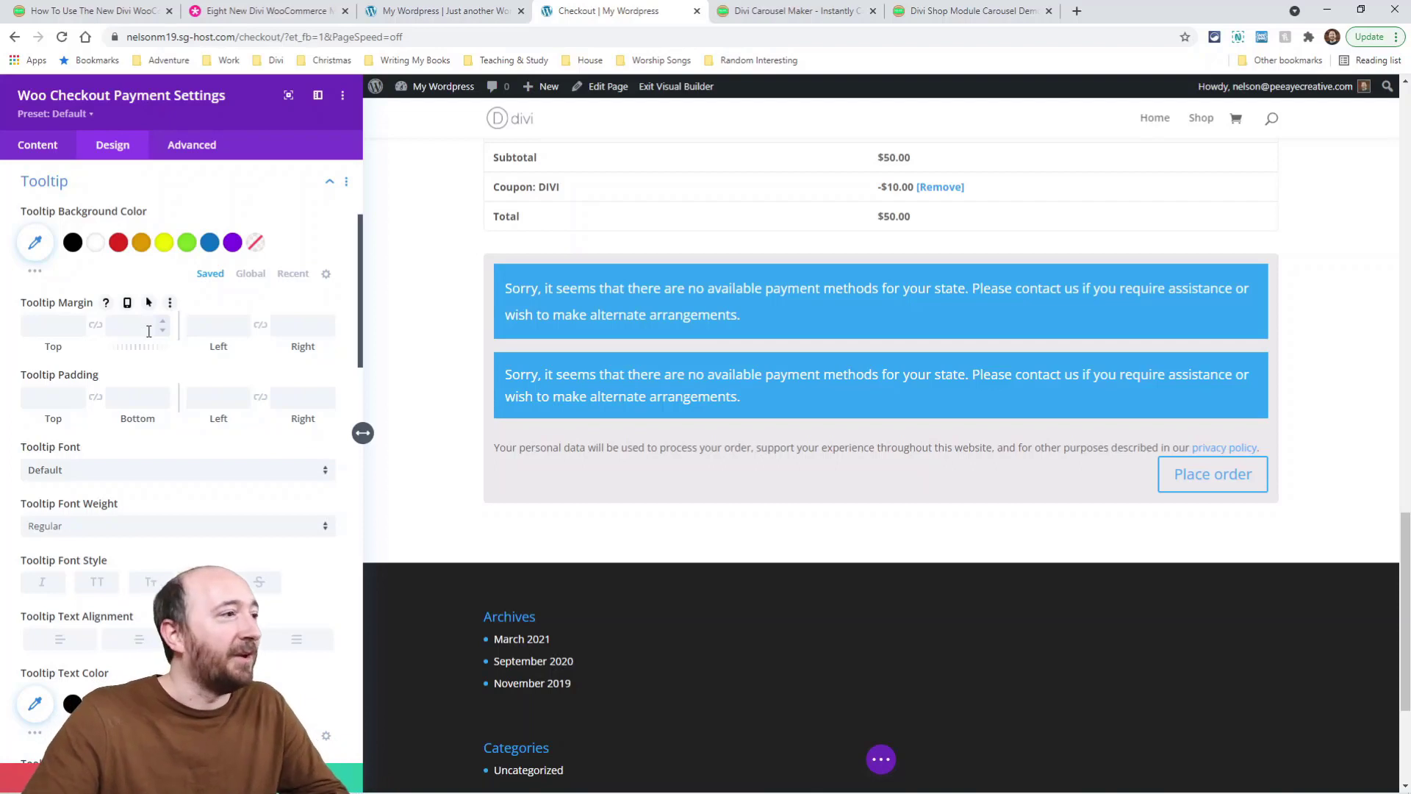
scroll(140, 309, up, 3)
click(59, 303)
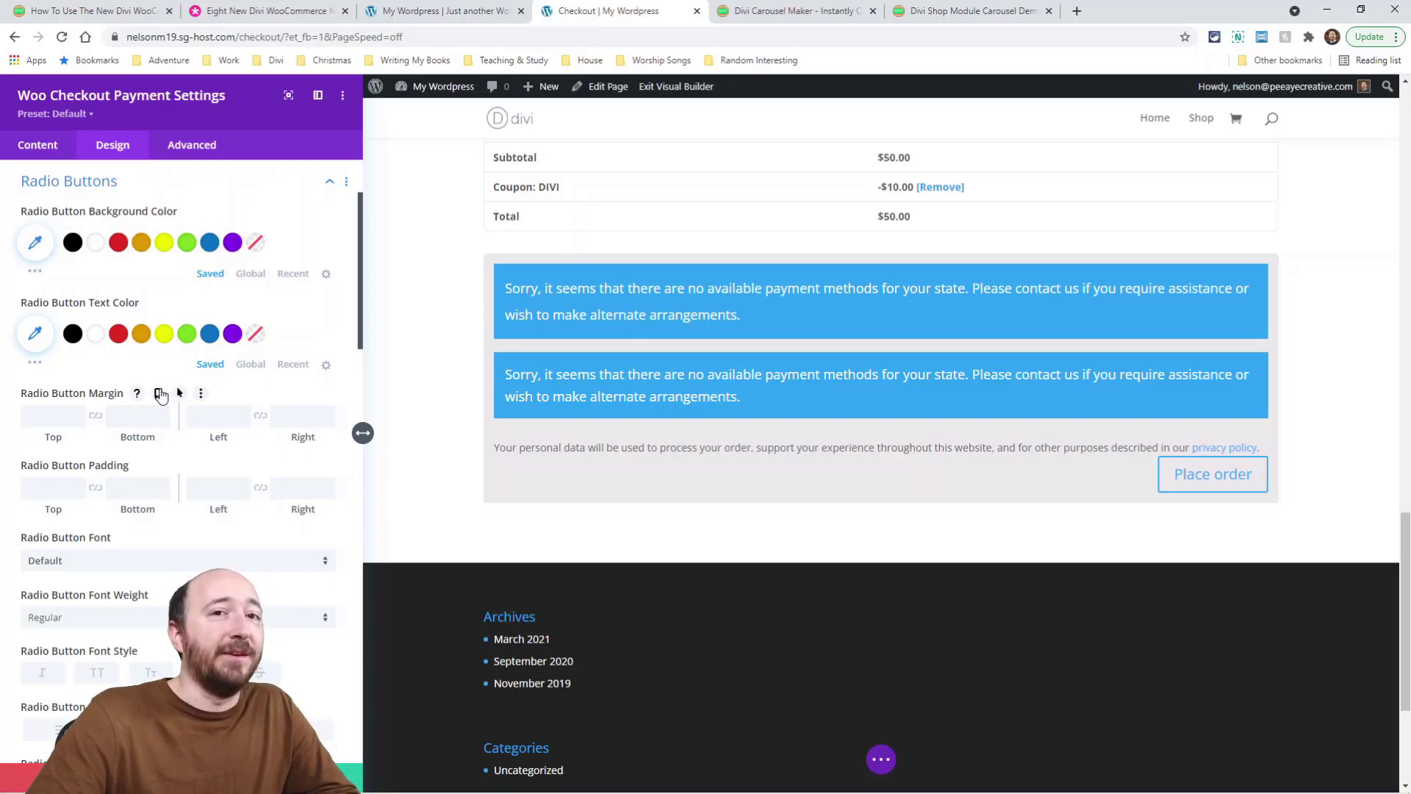
scroll(161, 396, up, 1)
scroll(180, 466, down, 4)
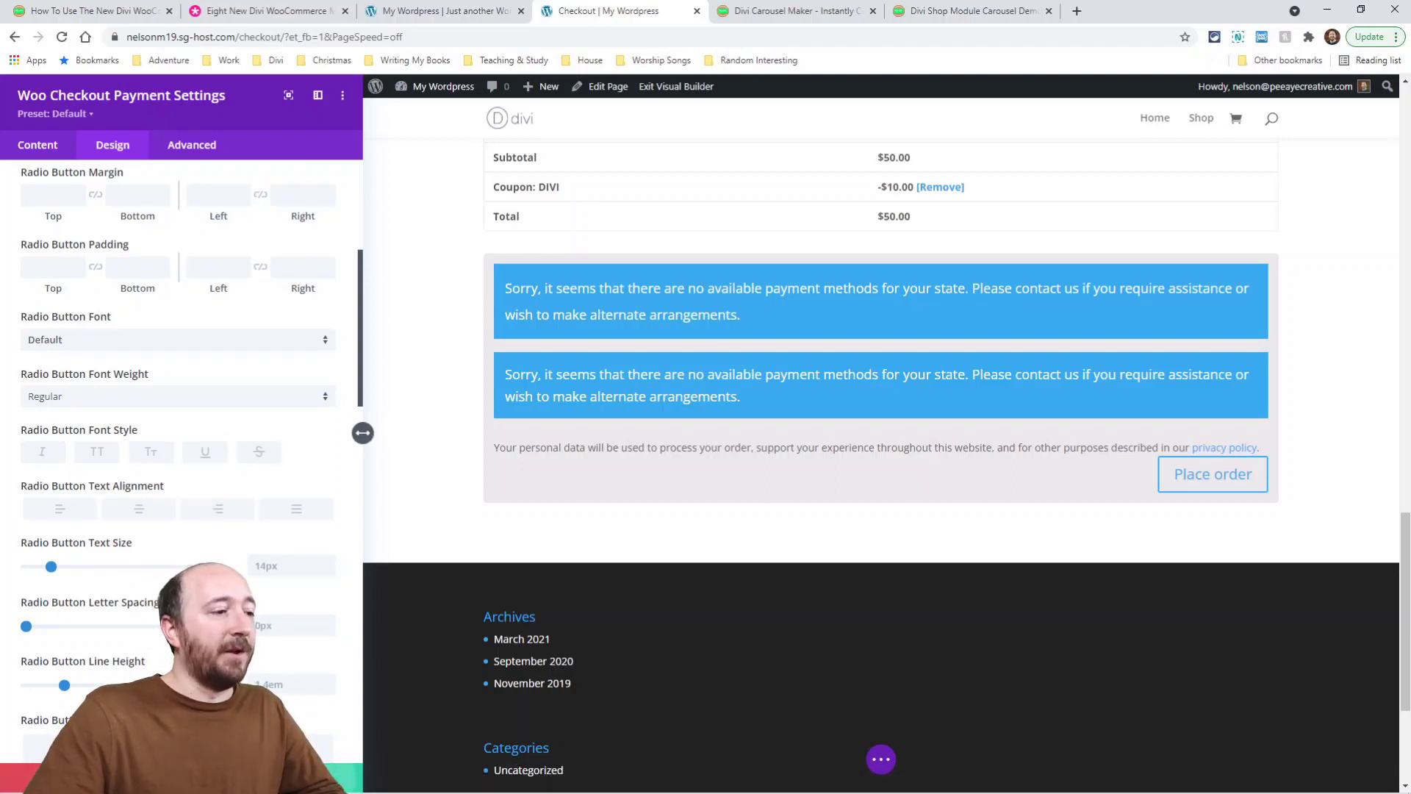
click(346, 778)
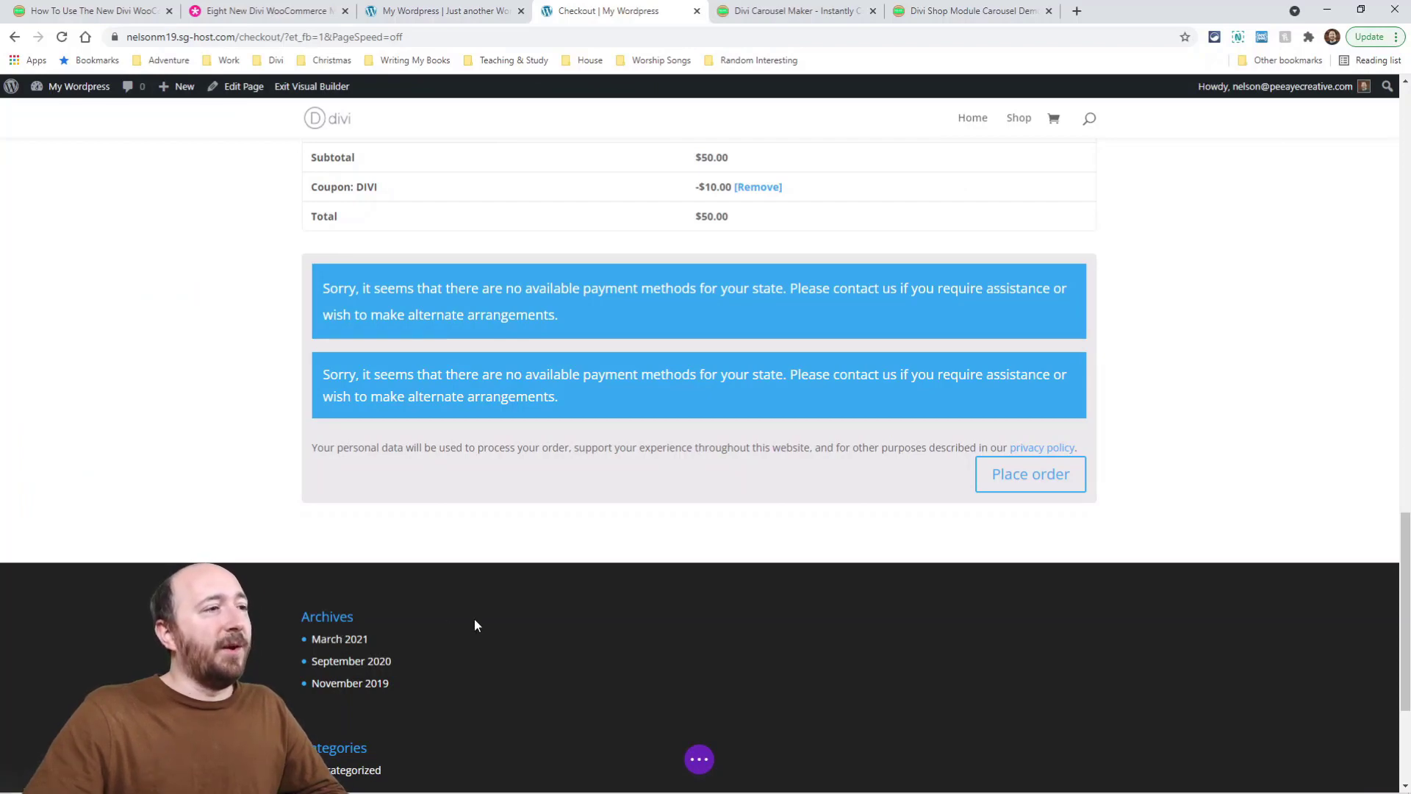
scroll(474, 619, up, 7)
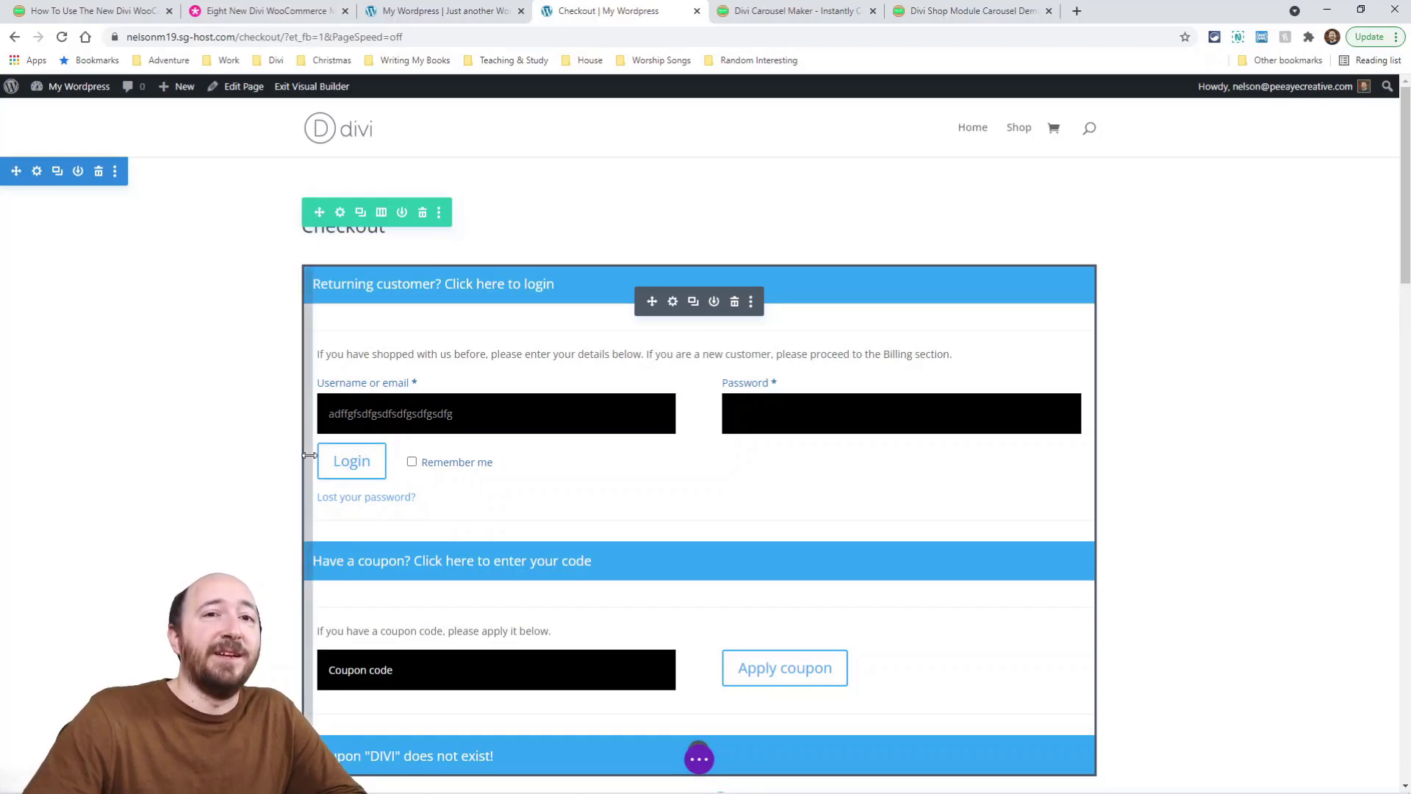
Browse the inspiration examples in the Elegant Themes release post and open the demo with the white cart and dark blue totals column
click(237, 12)
scroll(950, 459, down, 3)
scroll(944, 462, up, 12)
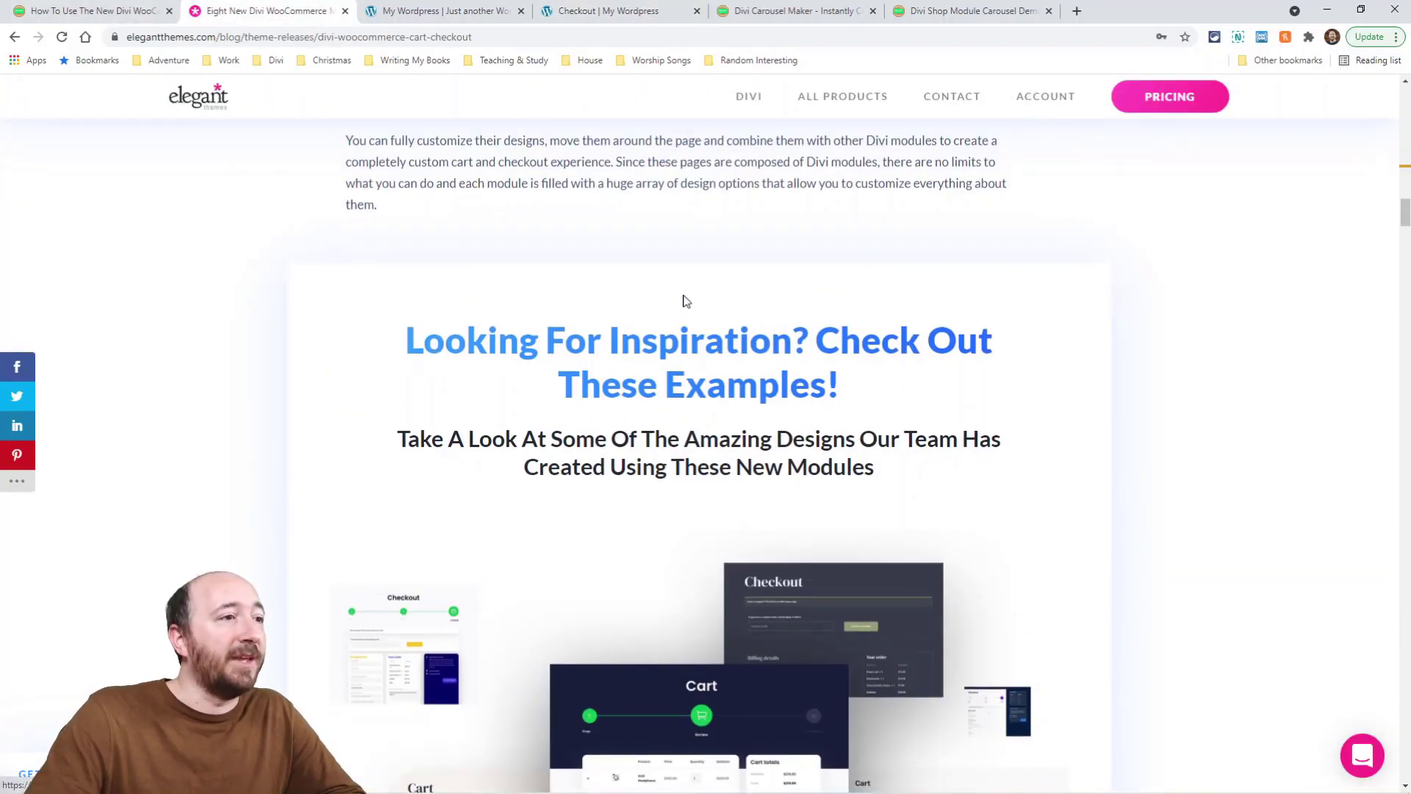
scroll(681, 299, down, 7)
scroll(545, 282, down, 18)
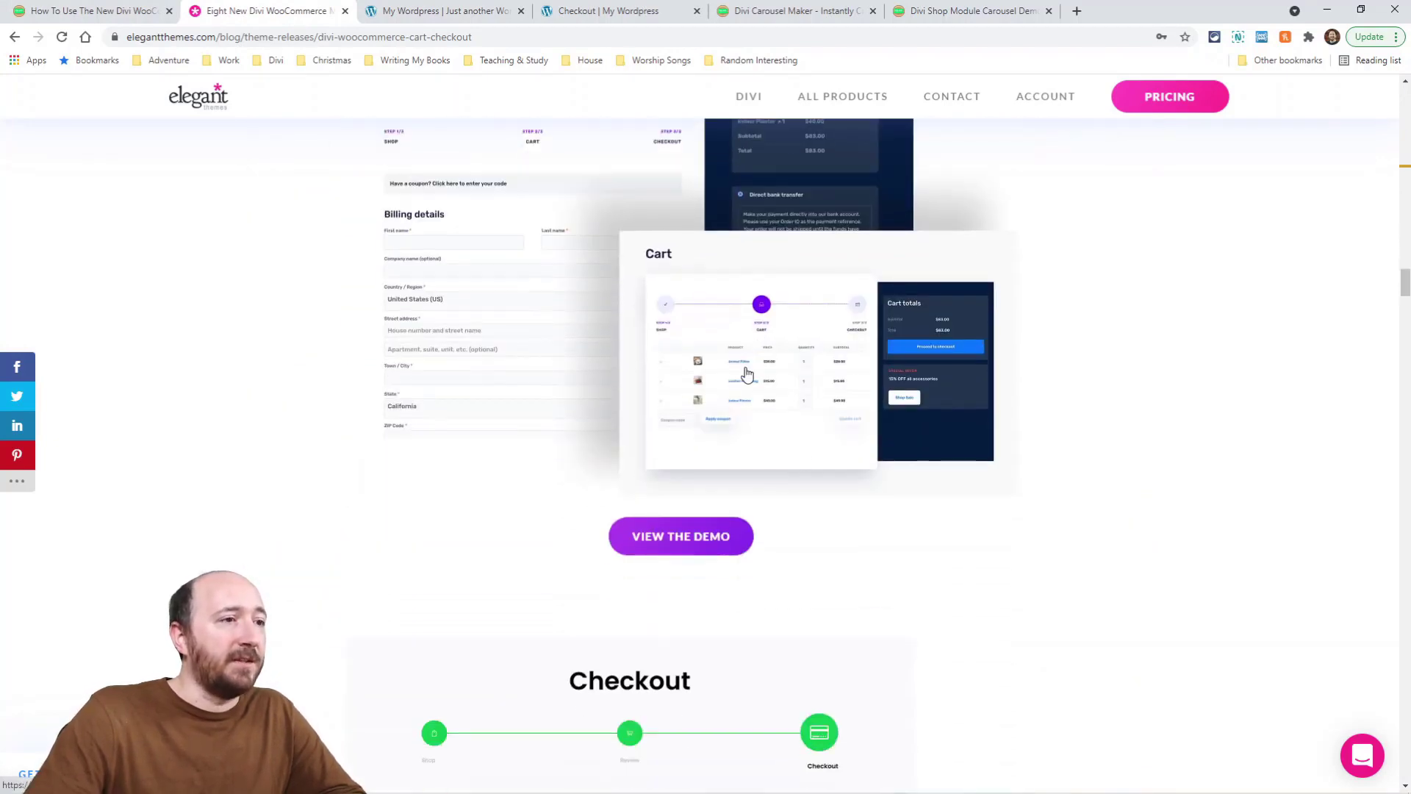
click(664, 545)
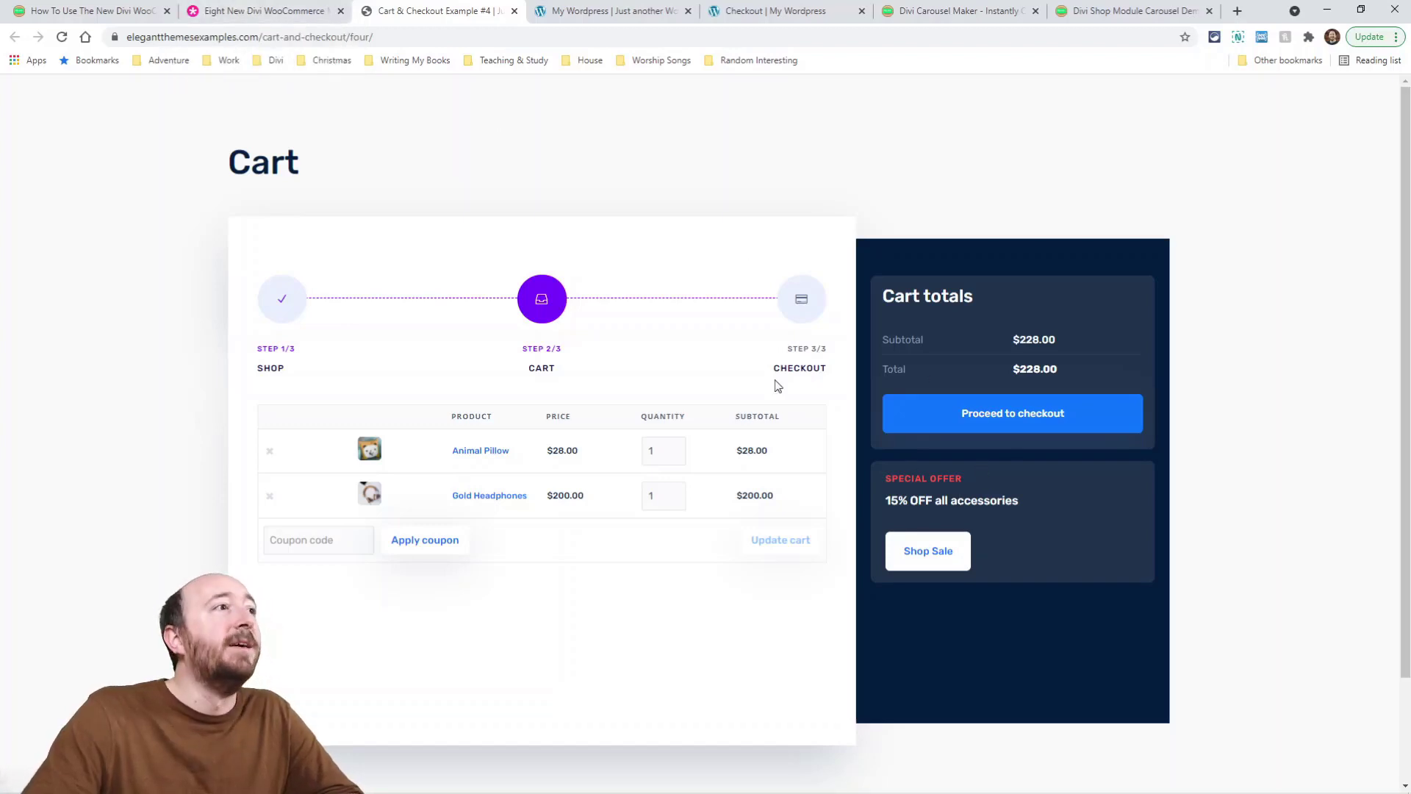
Return to the release post, open the demo with the green step indicators, and examine its cart page down to the information blurbs
click(284, 11)
scroll(726, 442, down, 7)
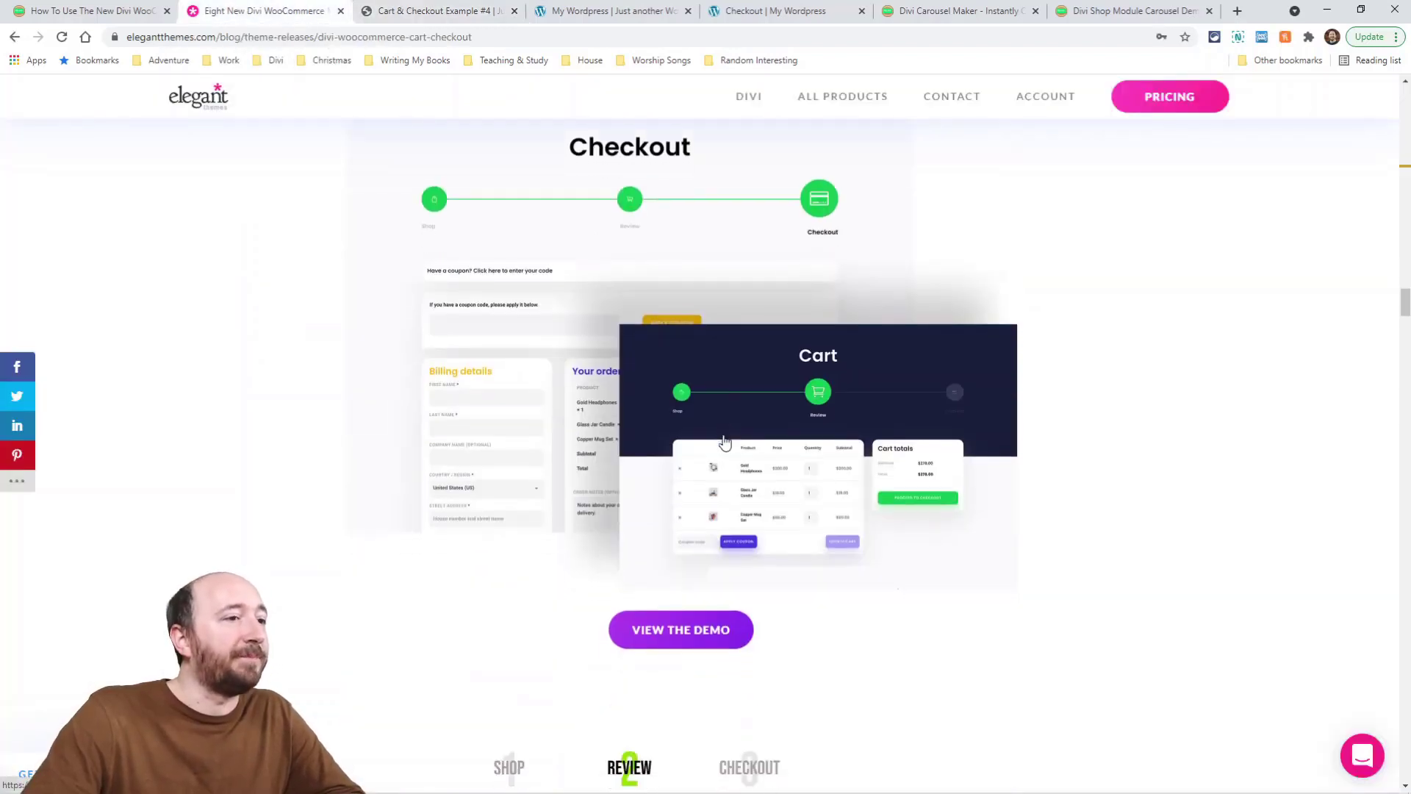
click(665, 566)
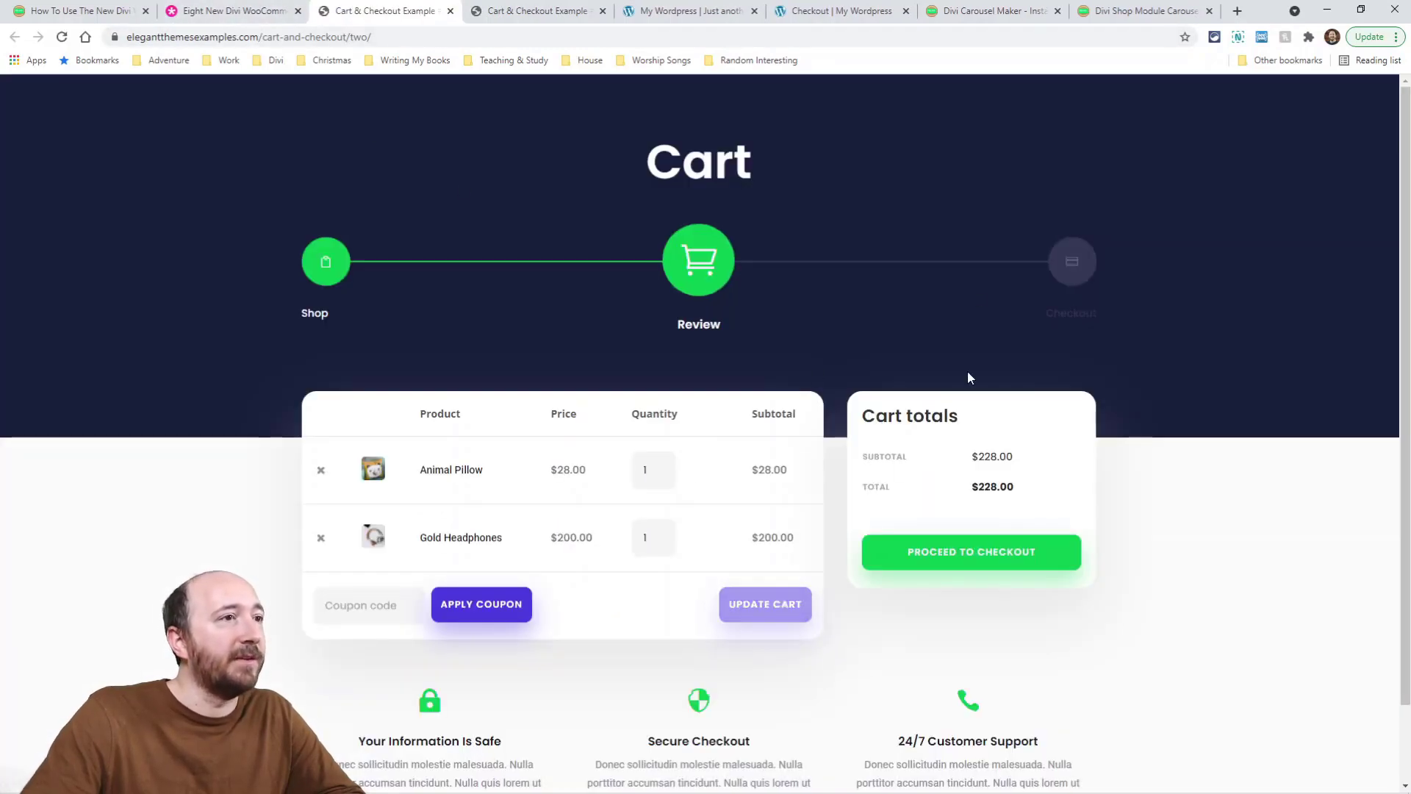
scroll(1001, 553, down, 1)
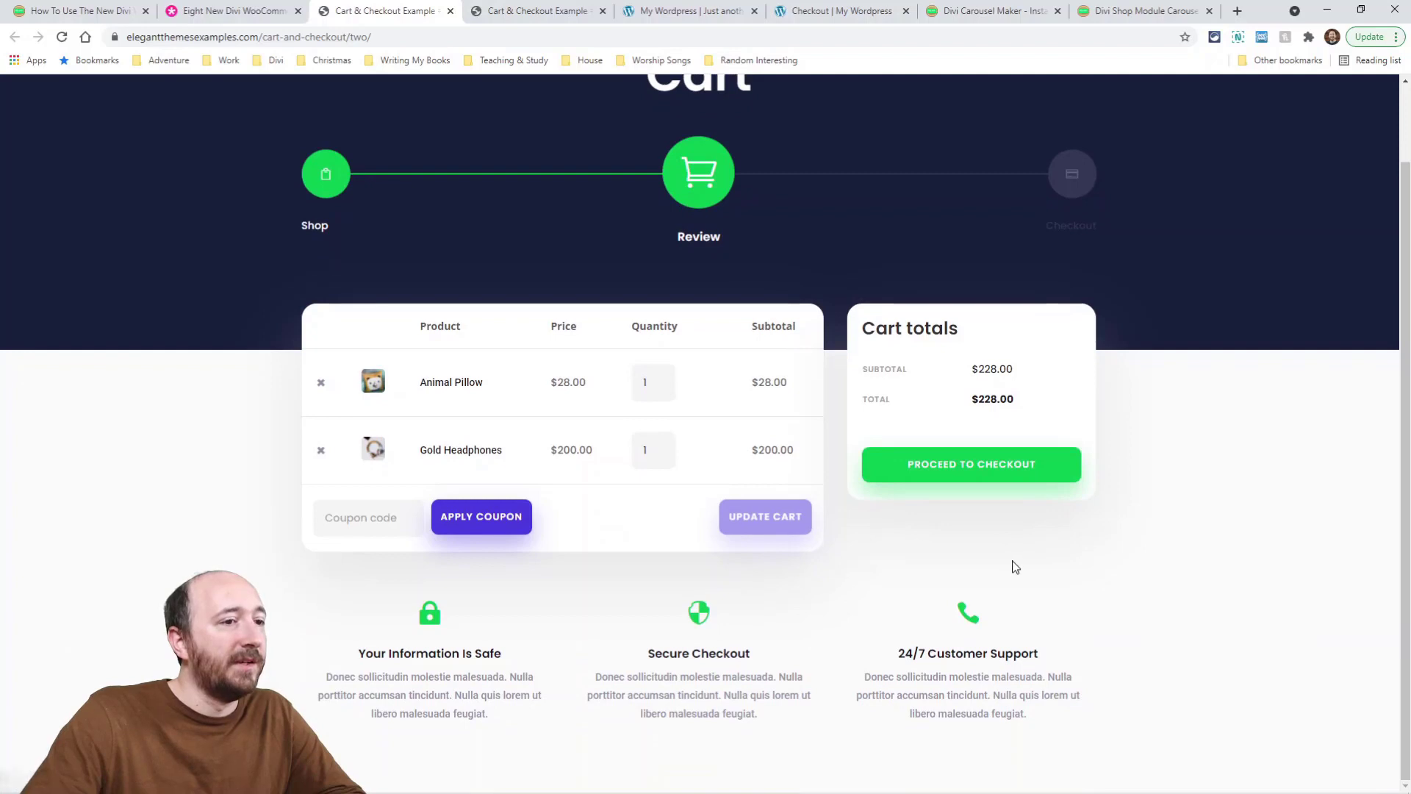
triple_click(425, 656)
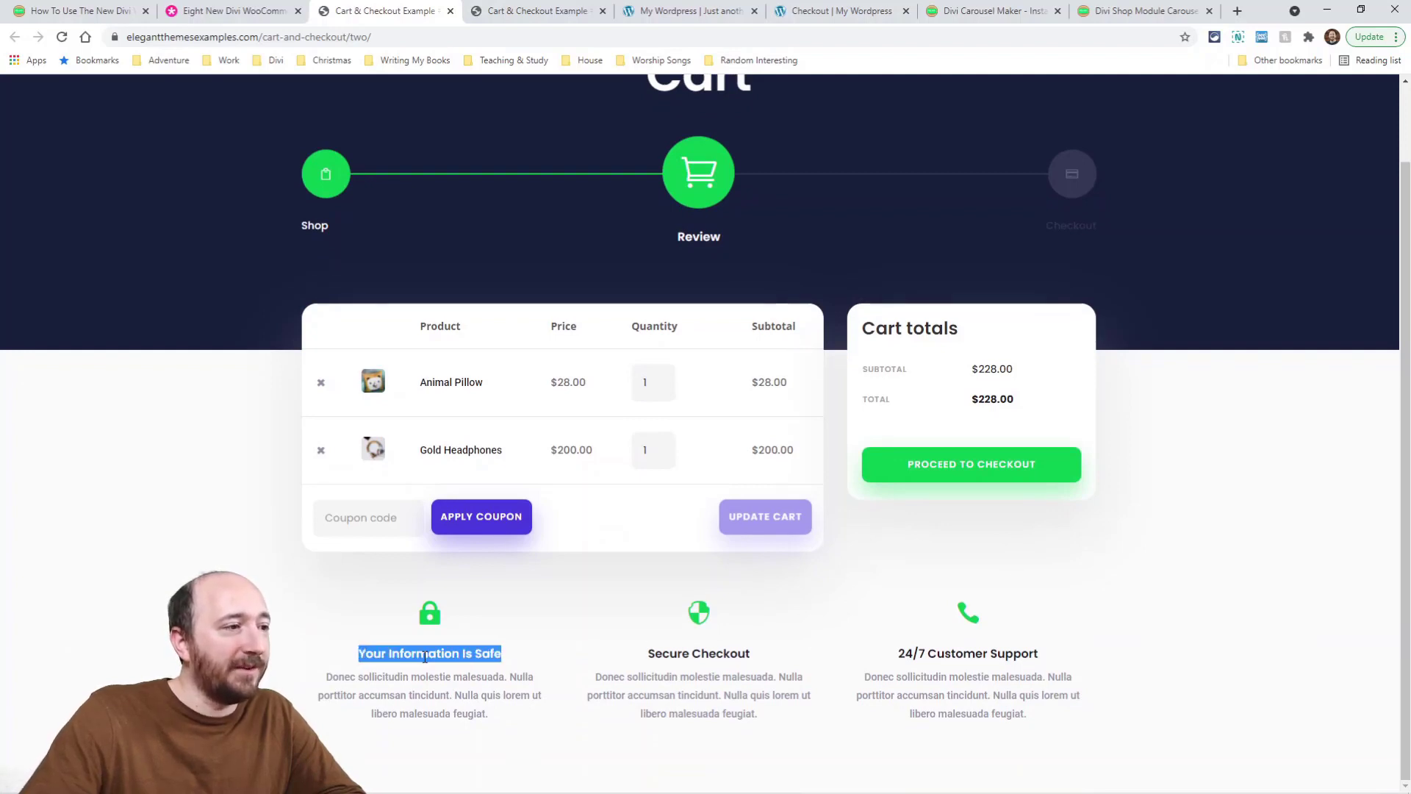
double_click(470, 676)
click(722, 712)
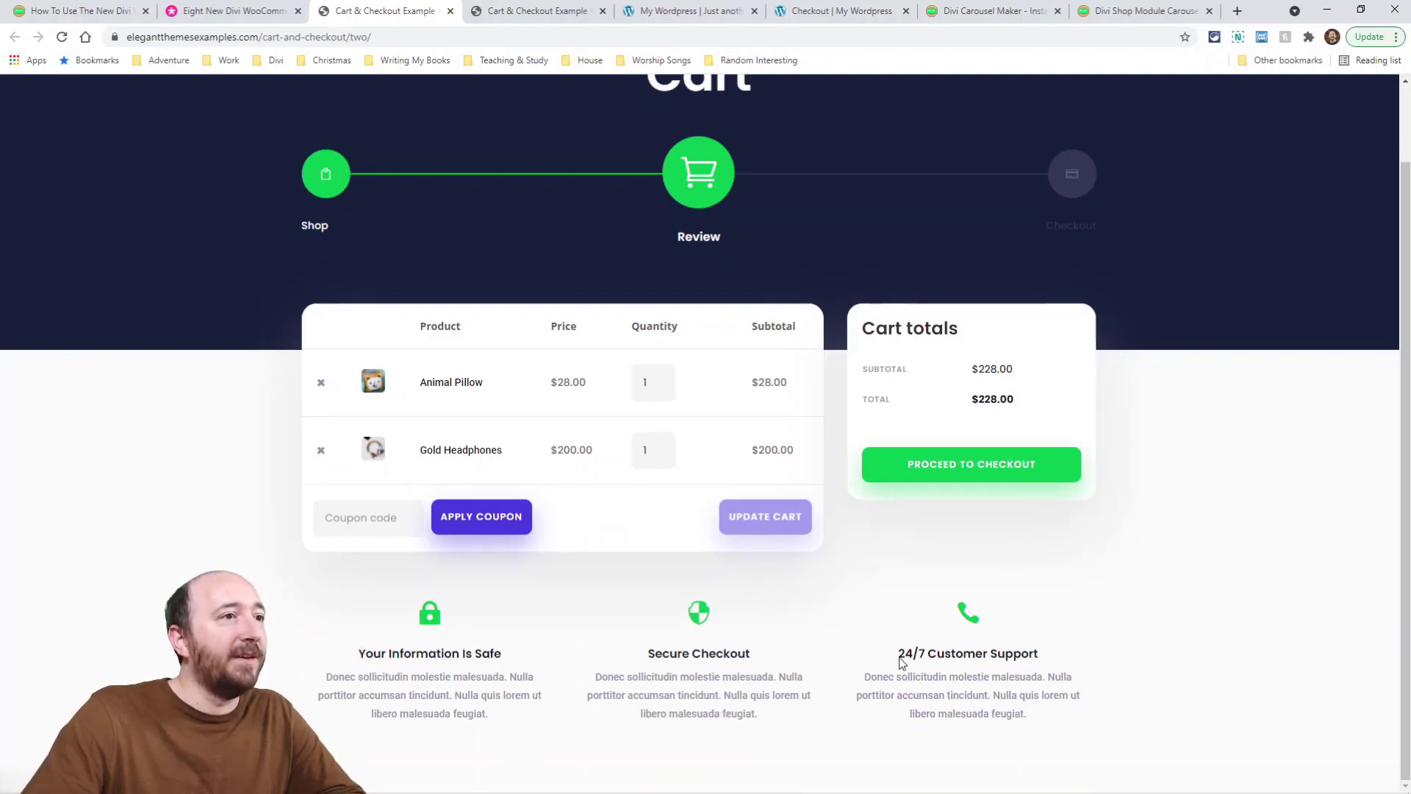
scroll(874, 283, up, 1)
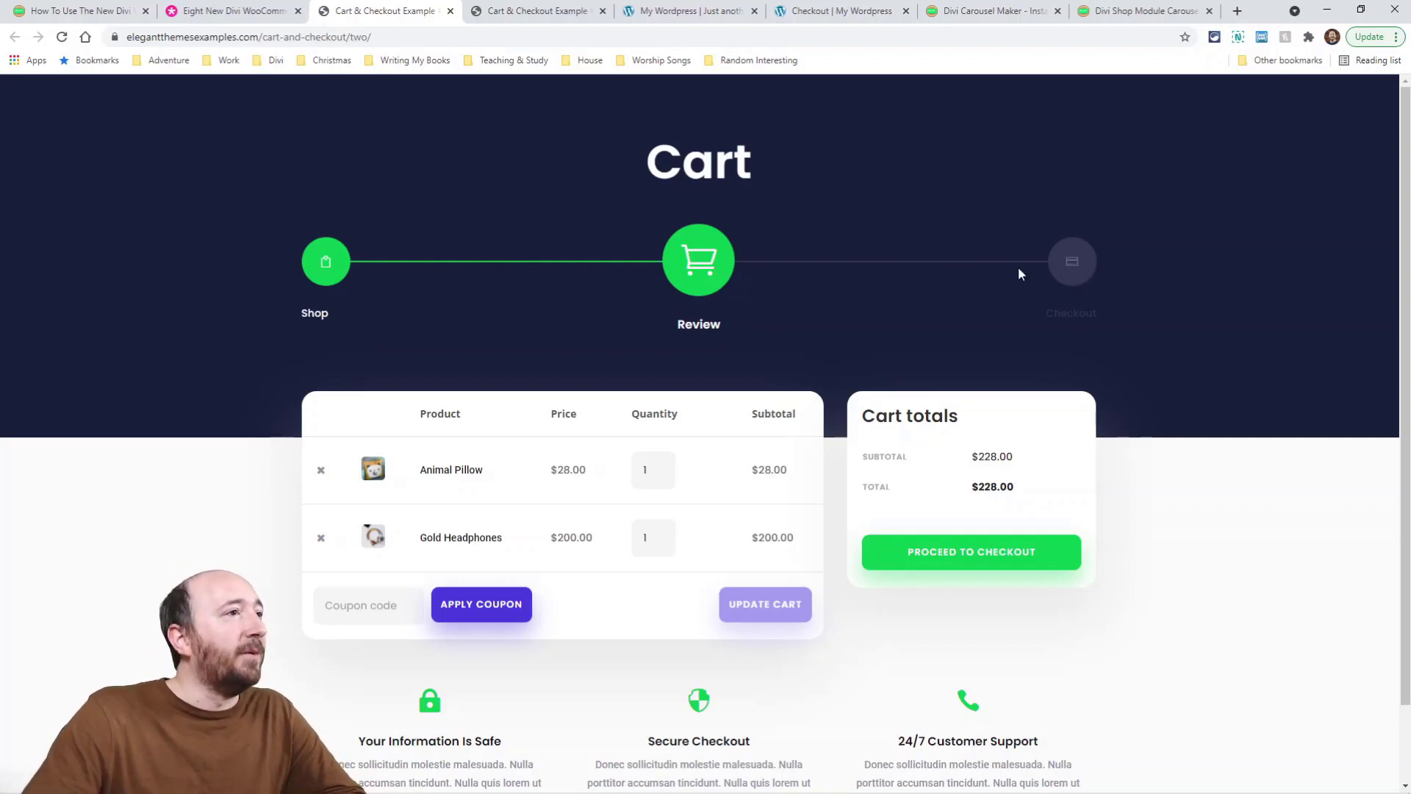
Go to the Checkout stage of the green-step demo and examine its billing, order and payment columns
click(1070, 263)
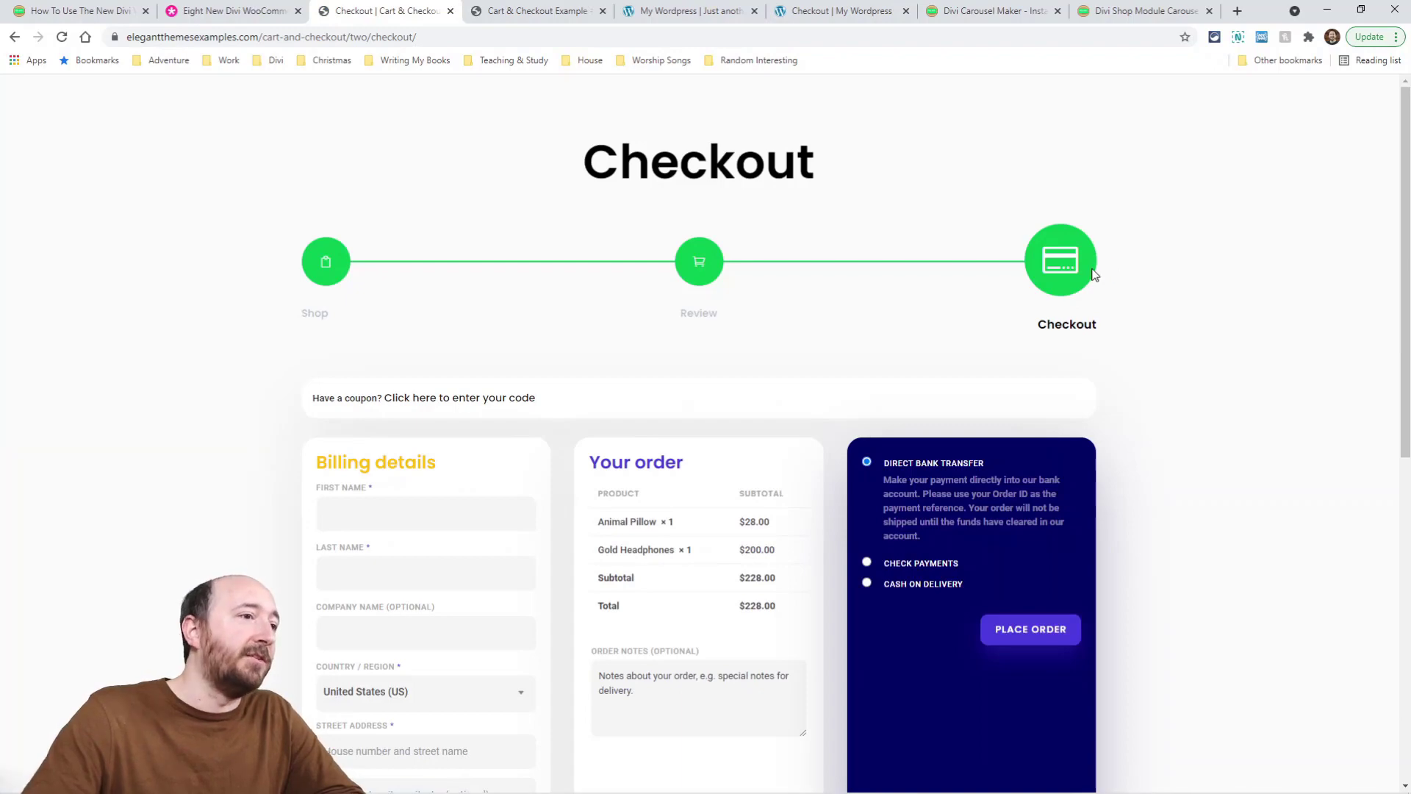
scroll(797, 472, down, 5)
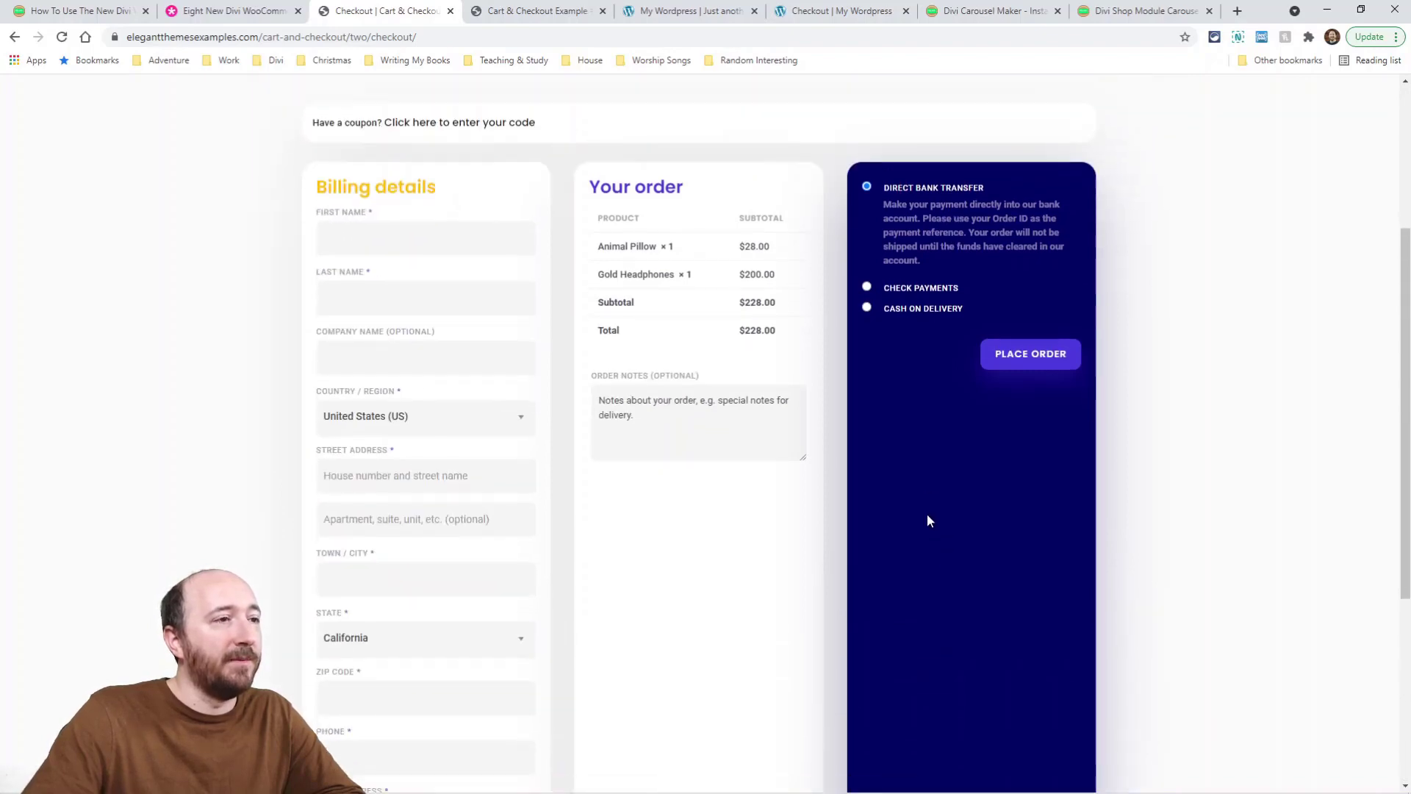
scroll(976, 560, up, 3)
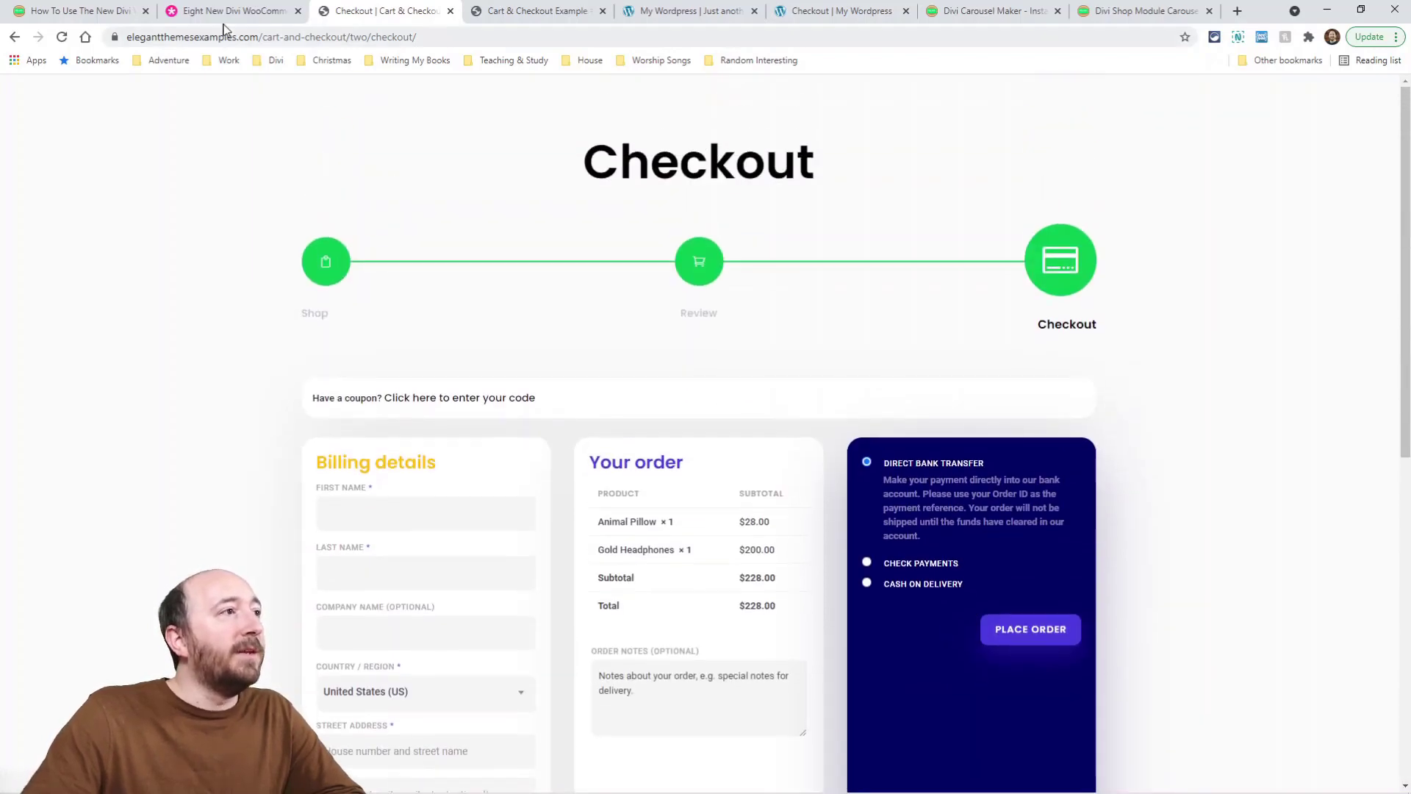
Review the closing sections of the Divi WooCommerce modules tutorial post, including What Did We Miss? and Sneak Peak
click(103, 15)
scroll(757, 441, down, 10)
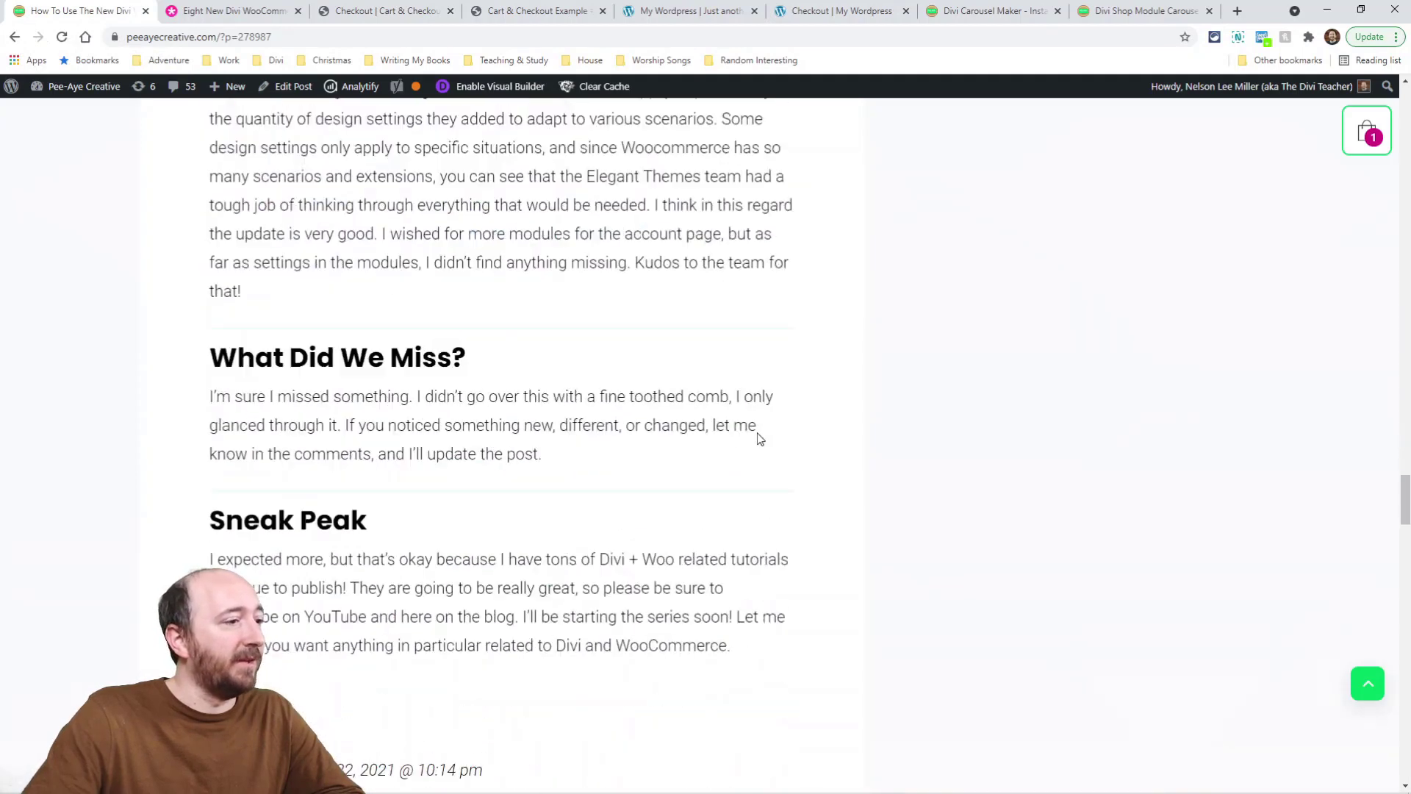
scroll(577, 409, up, 1)
scroll(579, 411, down, 1)
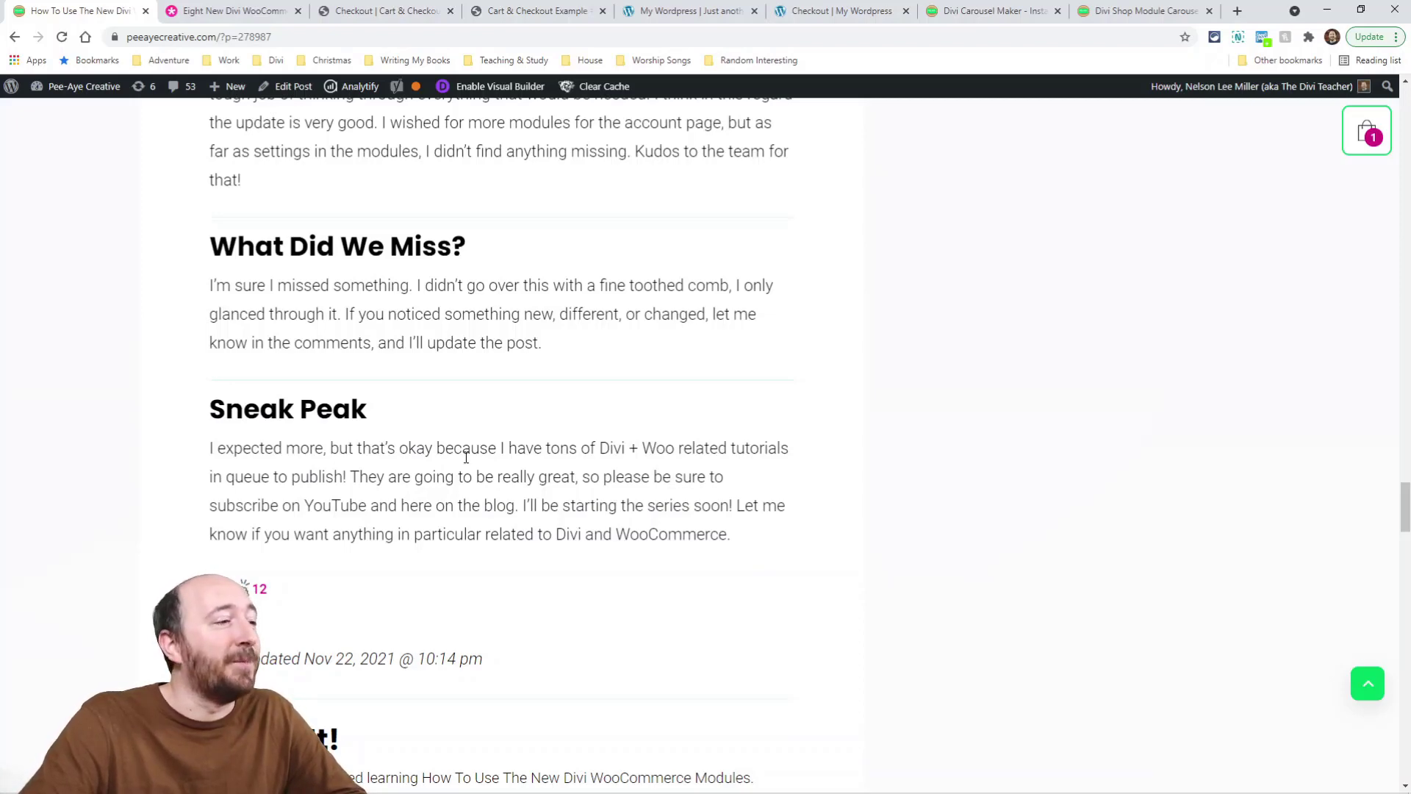
scroll(464, 456, up, 6)
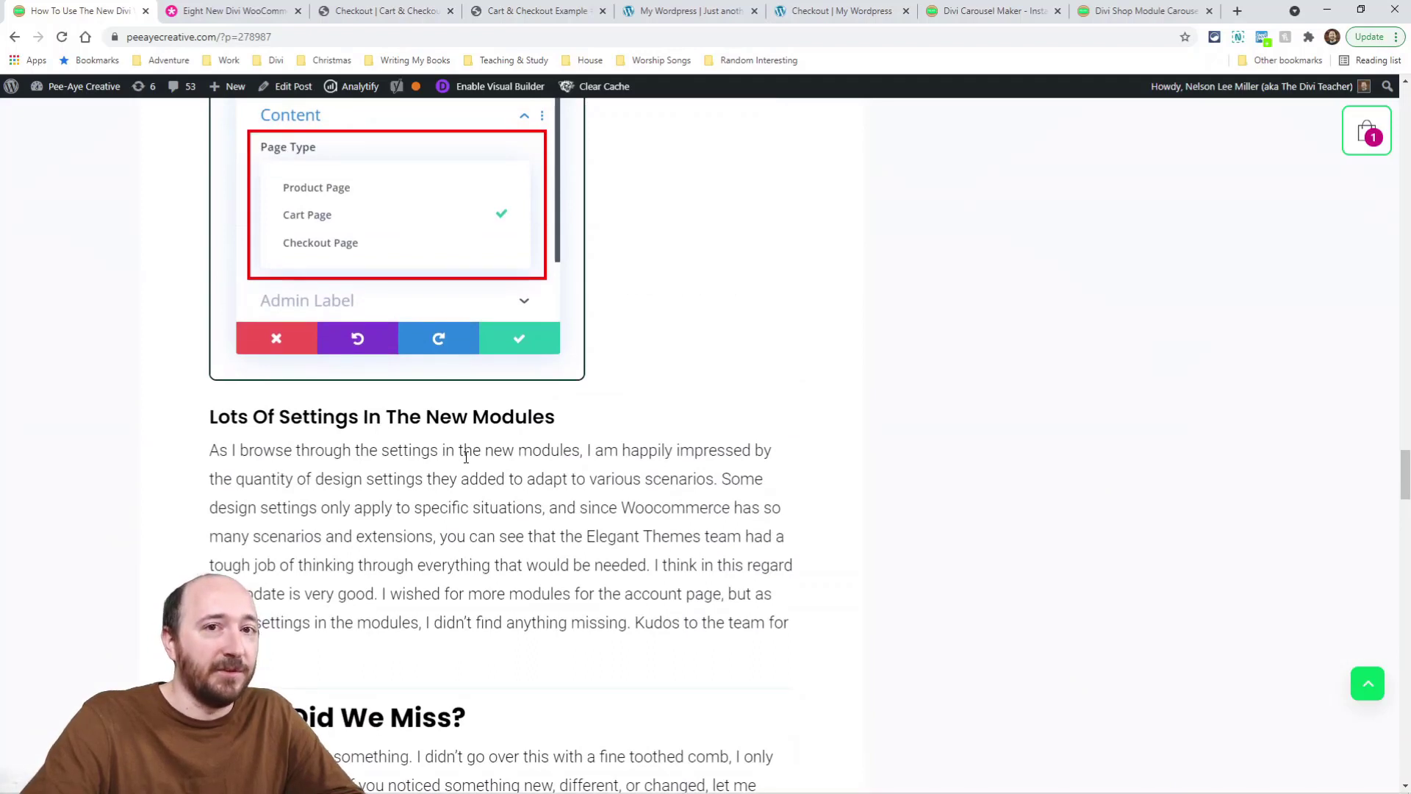